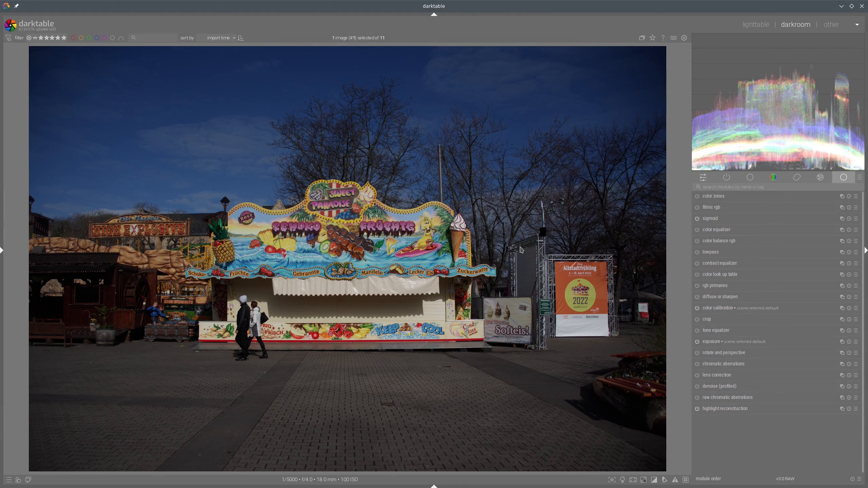
Apply the smooth preset to sigmoid and raise its contrast to about 1.698.
left_click(708, 218)
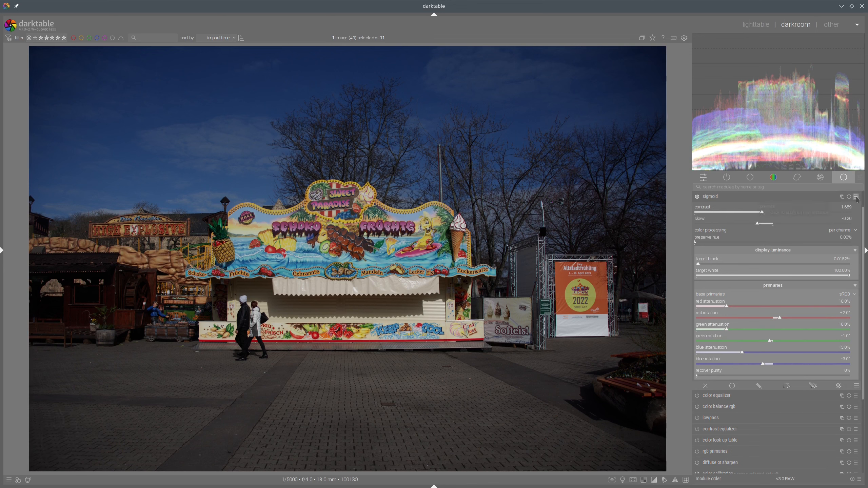
left_click(857, 197)
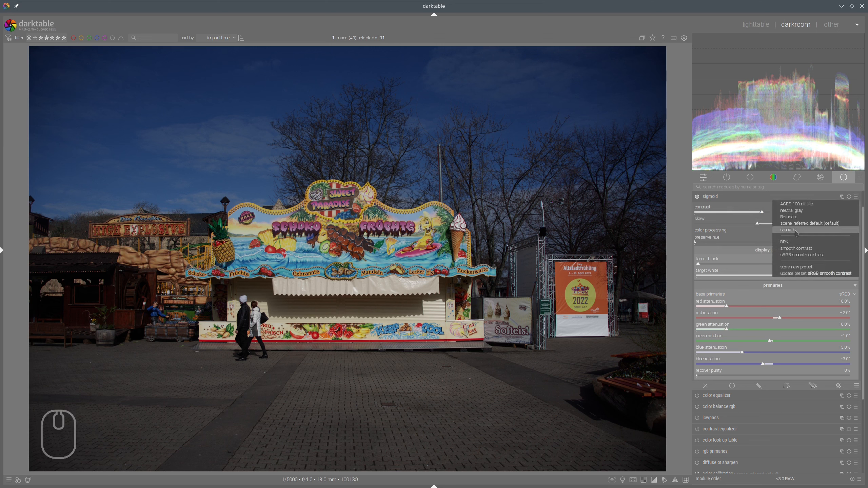
left_click(799, 234)
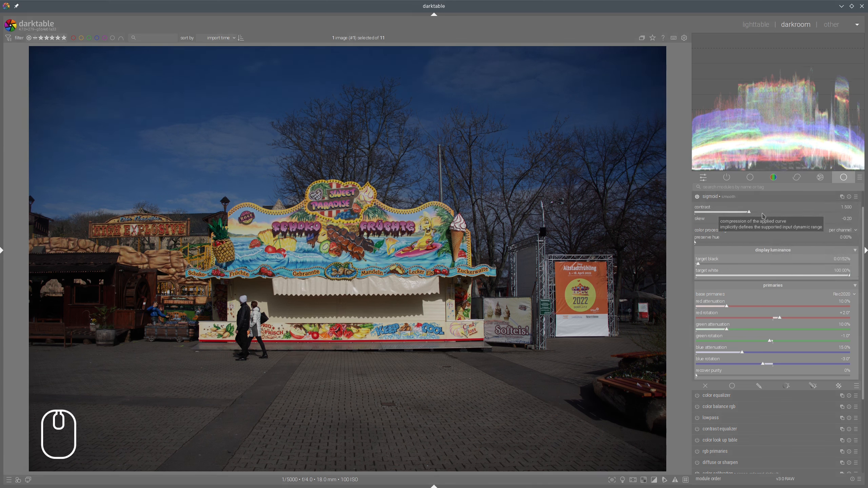
left_click(762, 212)
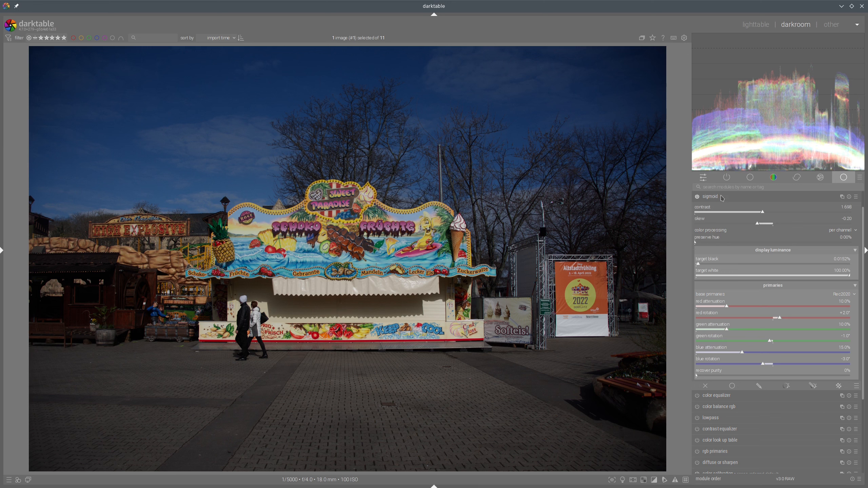
left_click(723, 198)
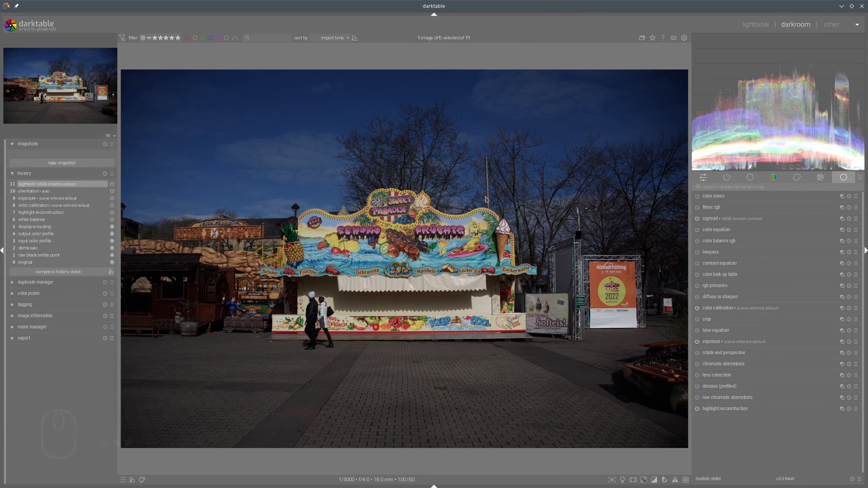
Enable lens correction and profiled denoising for the photo.
left_click(698, 375)
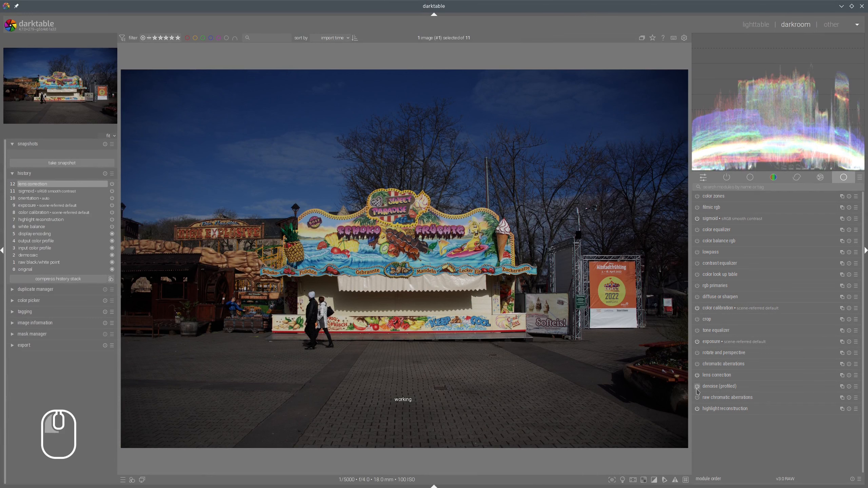
left_click(698, 387)
Set lens correction's manual vignette strength to about 57% and radius to 11.4%, and compare the photo with the correction off and on.
left_click(713, 376)
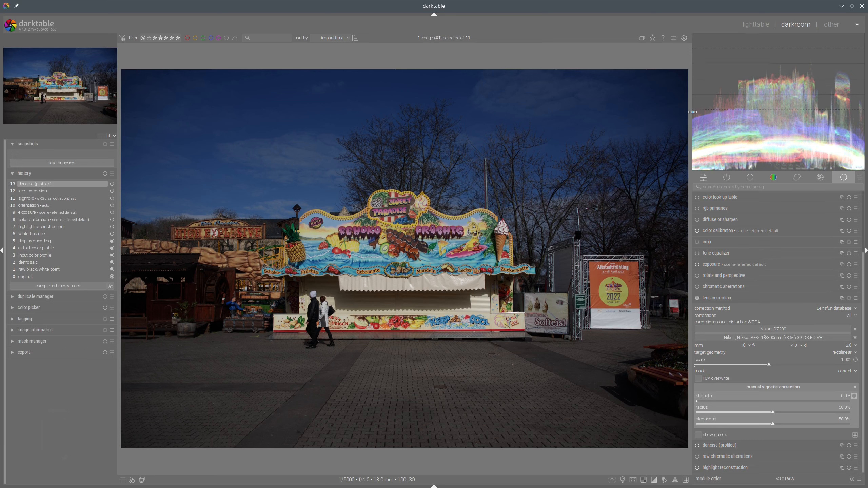
left_click_drag(746, 401, 715, 409)
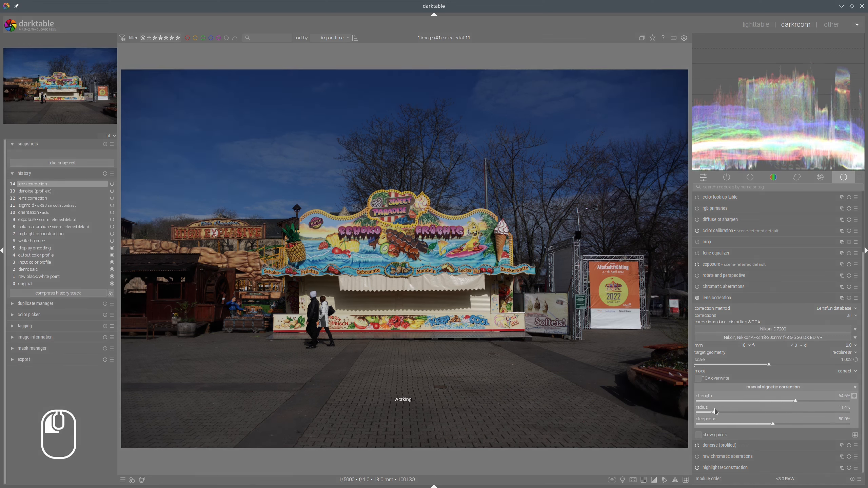
left_click(782, 402)
left_click_drag(783, 403, 784, 403)
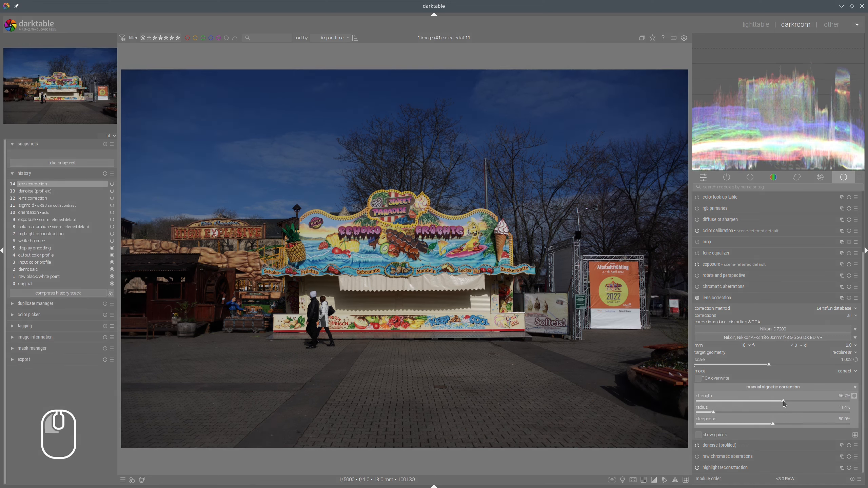
left_click(697, 298)
left_click(697, 298)
left_click(711, 298)
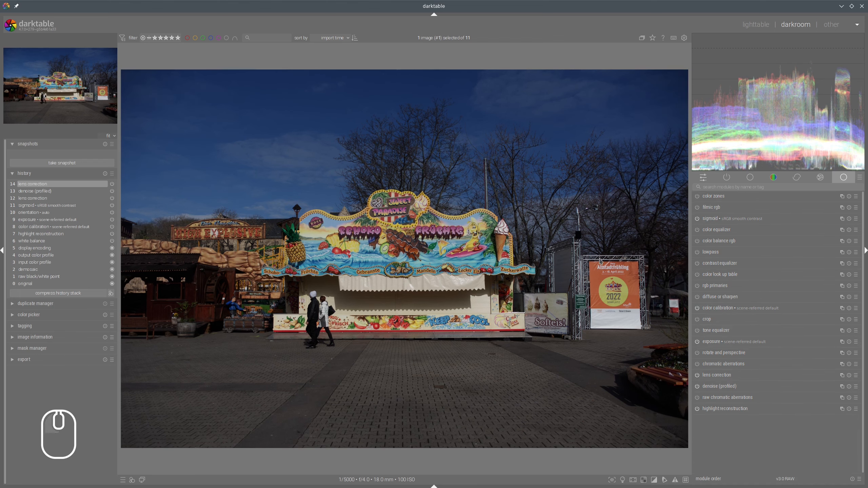
Raise the photo's exposure to about +1.263 EV.
left_click(711, 342)
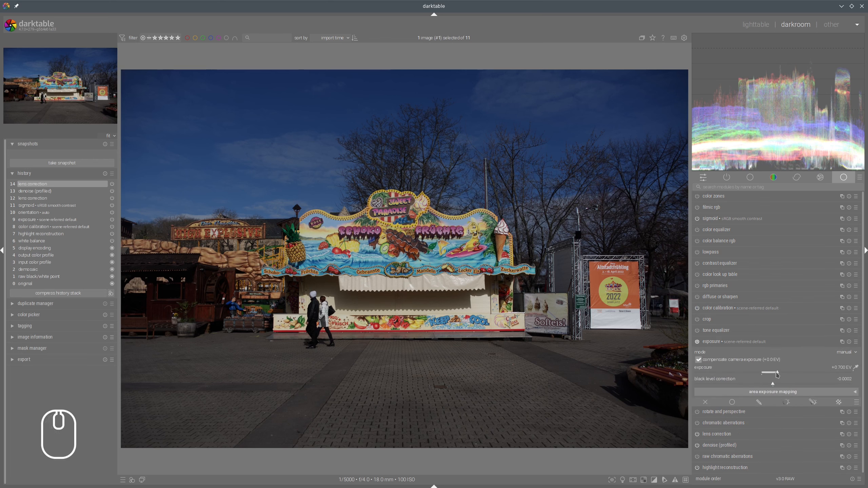
left_click_drag(778, 375, 791, 375)
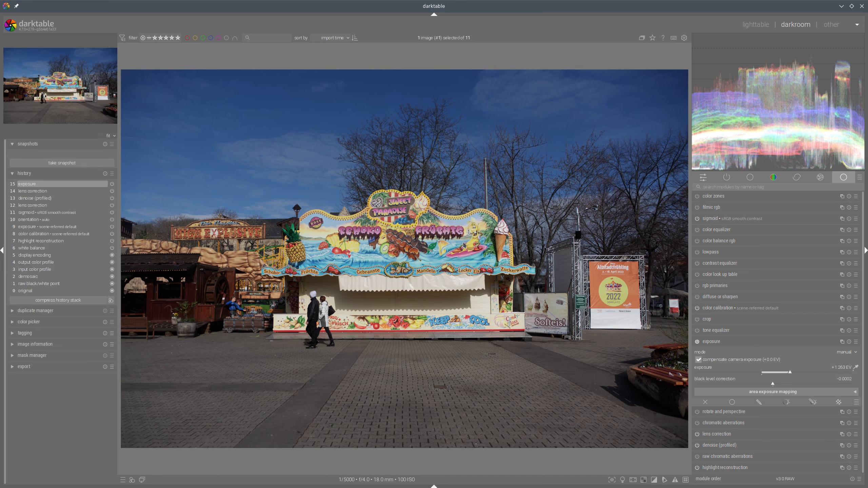
left_click(706, 342)
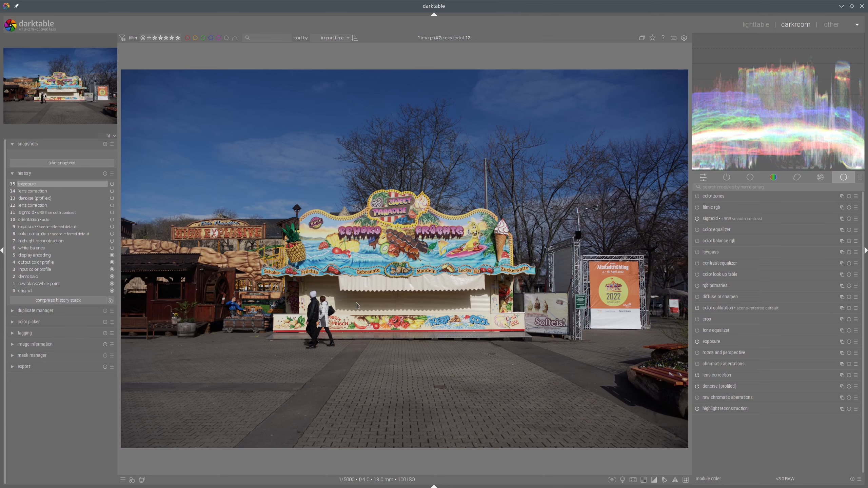
Examine contrast on the stall's light awning and shutters, around the dark wooden hut and bare branches, and across the whole stall.
scroll(362, 298, "up", 5)
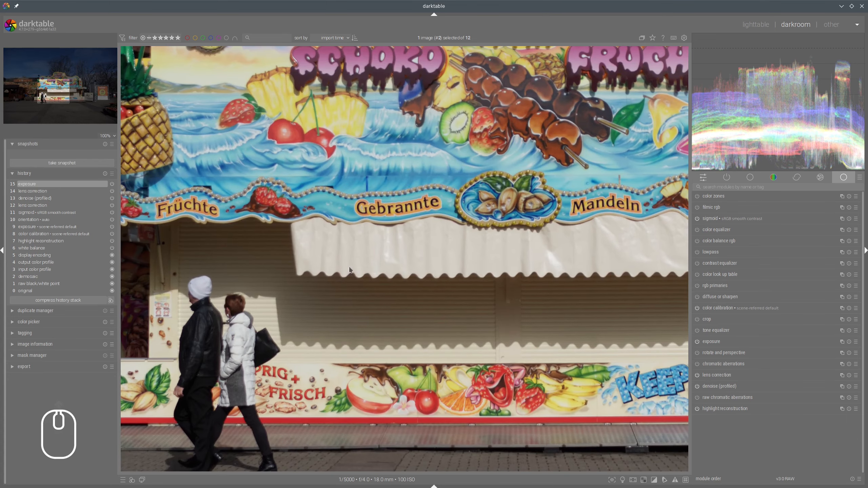
mouse_move(371, 249)
left_mouse_down()
mouse_move(379, 273)
mouse_move(357, 248)
left_mouse_up()
mouse_move(395, 288)
left_mouse_down()
mouse_move(354, 290)
mouse_move(387, 282)
left_mouse_up()
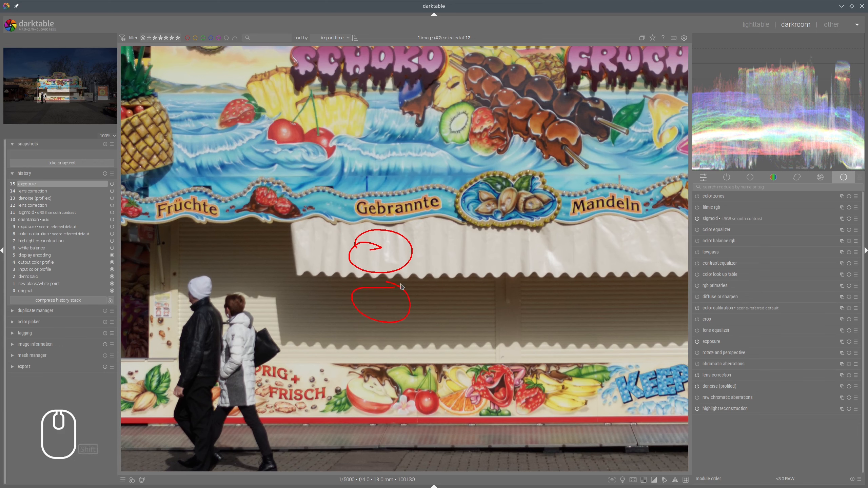
key("super+shift+F11")
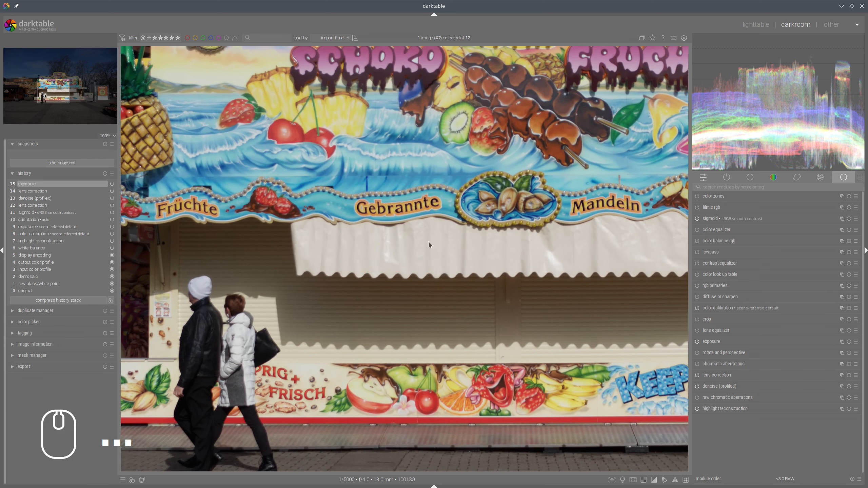
left_click_drag(246, 249, 638, 234)
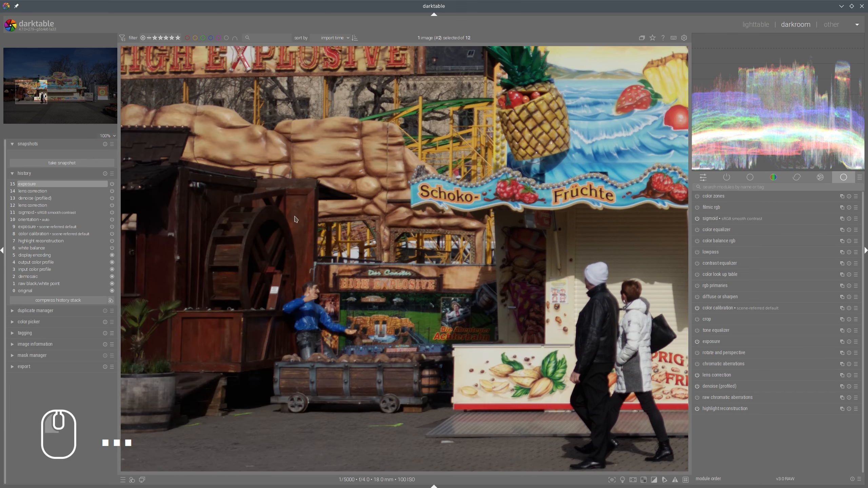
left_click_drag(218, 219, 417, 230)
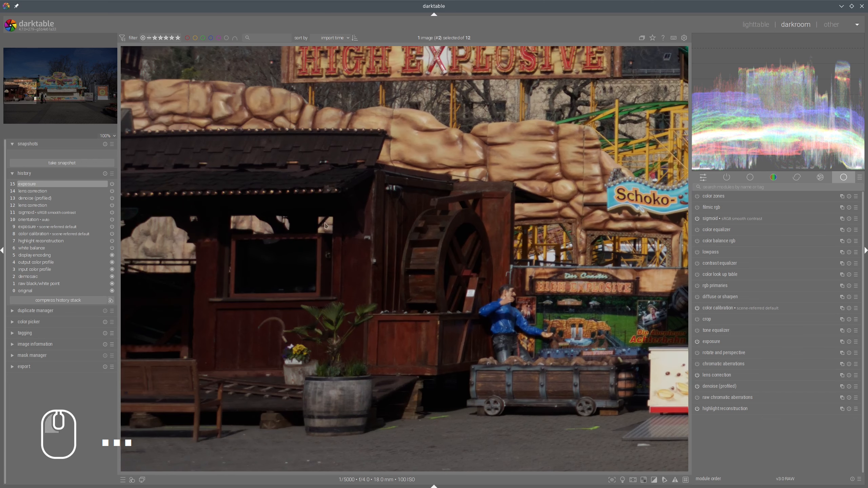
left_click_drag(347, 218, 370, 231)
left_click_drag(503, 105, 509, 99)
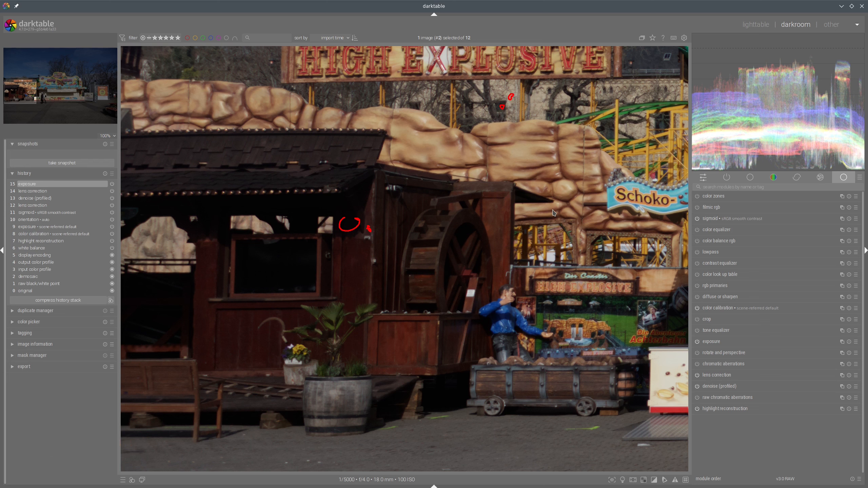
key("shift+super+F11")
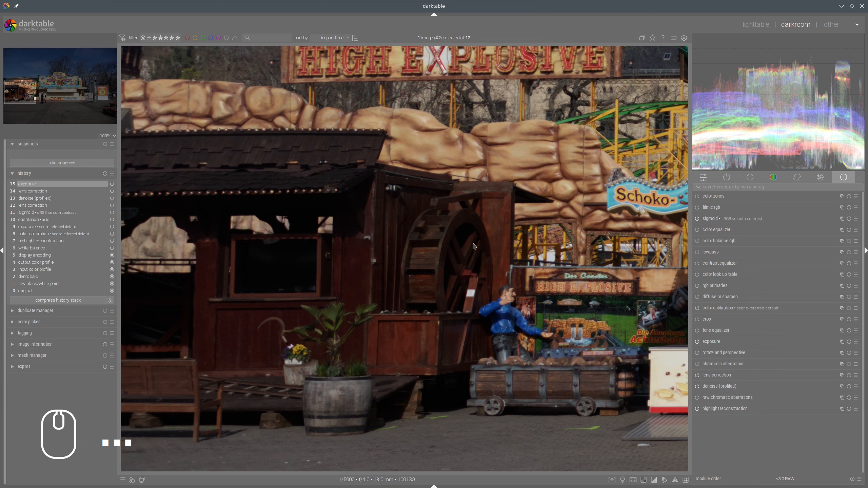
scroll(474, 246, "down", 5)
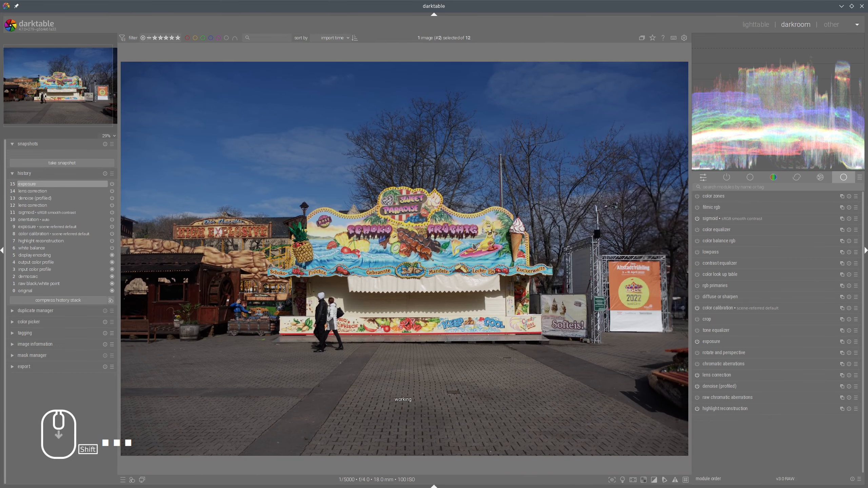
mouse_move(295, 201)
left_mouse_down()
mouse_move(489, 378)
mouse_move(300, 219)
left_mouse_up()
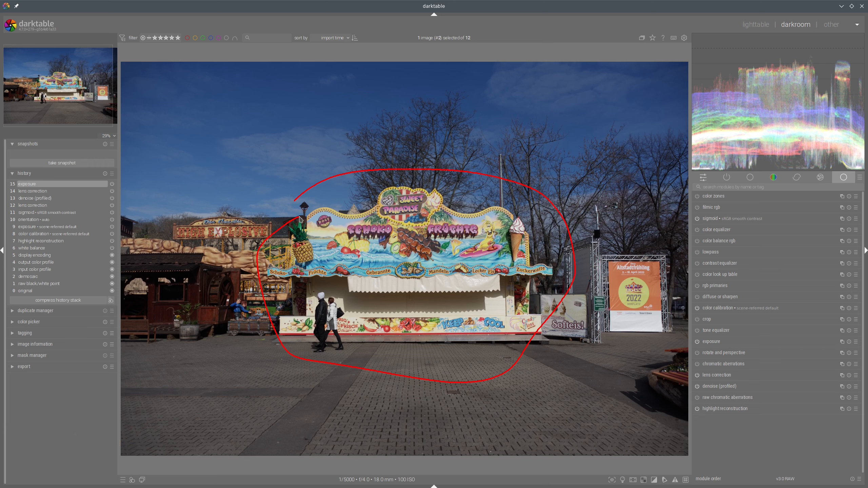
key("shift+super+F11")
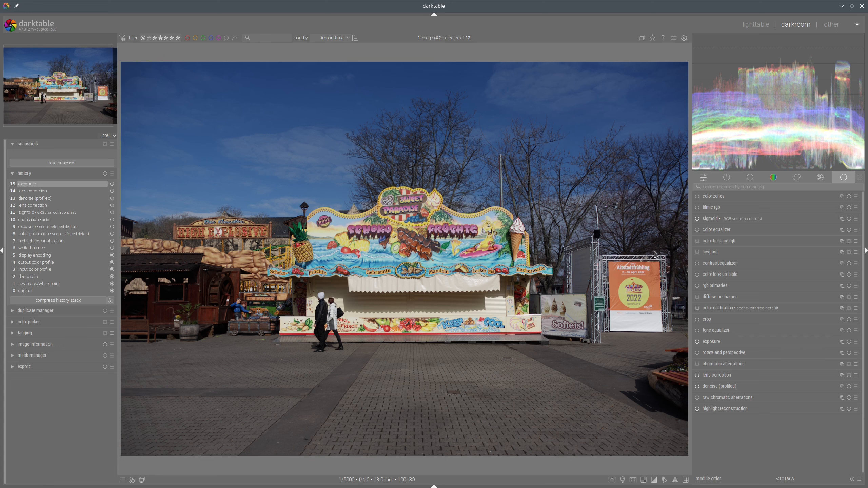
Enable diffuse or sharpen with 1st order speed about +51%, 2nd order speed about +50% and radius span 288 px.
left_click(697, 297)
left_click(711, 298)
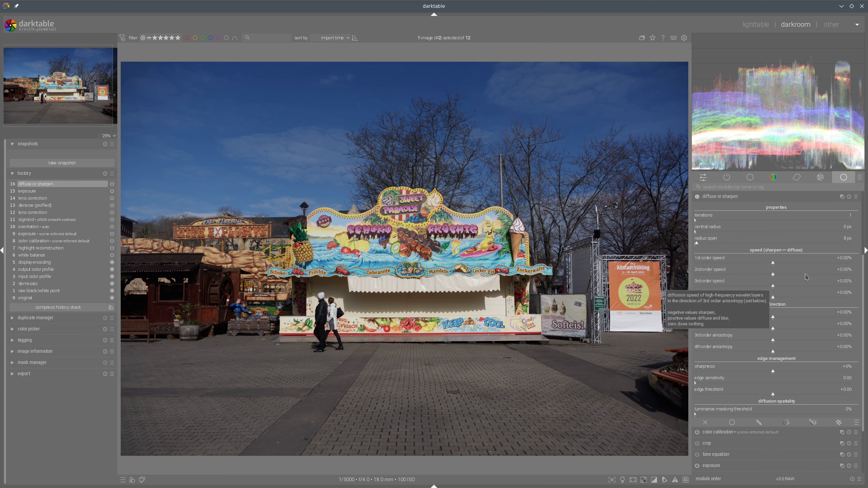
left_click(814, 265)
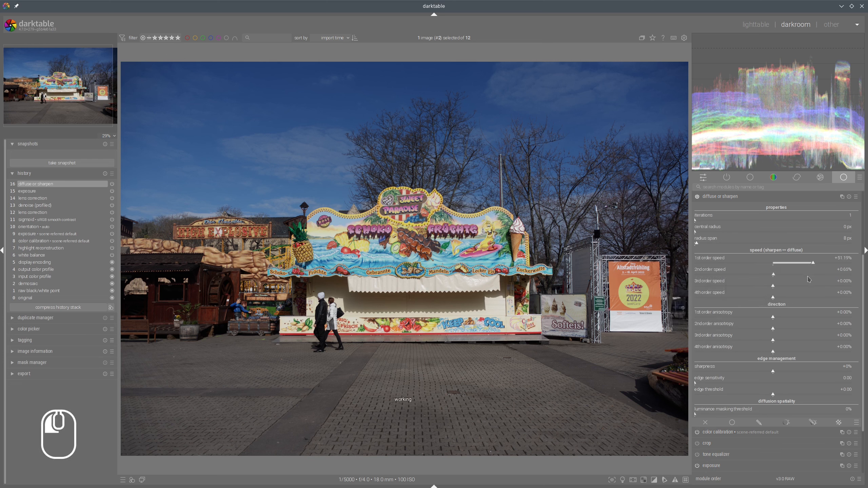
left_click(814, 279)
left_click(782, 244)
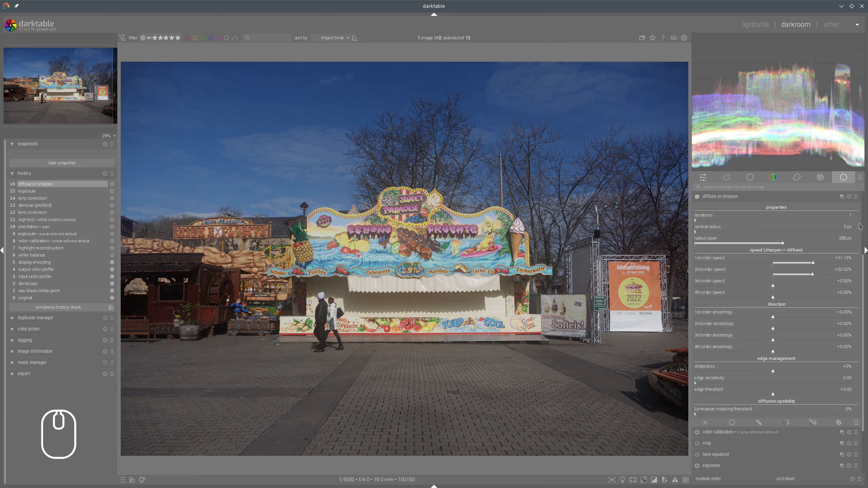
Try 3rd and 4th order speeds of about +49% in diffuse or sharpen, and bring both back to about zero.
left_click(812, 288)
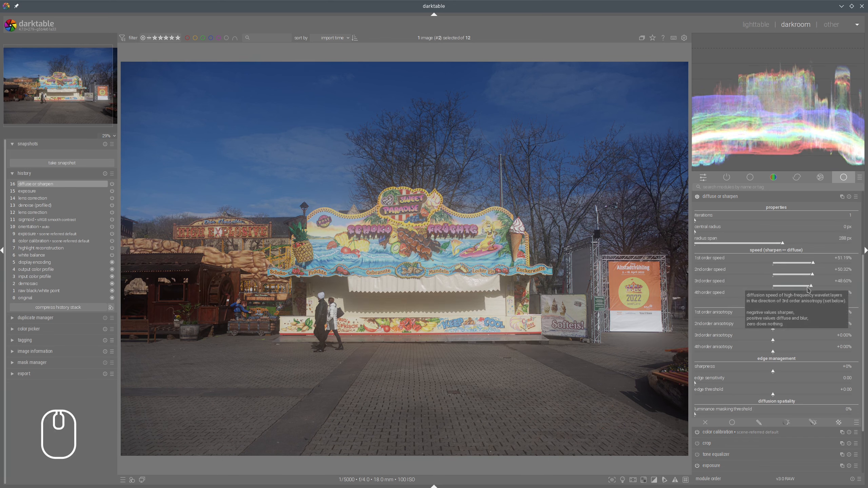
left_click(812, 297)
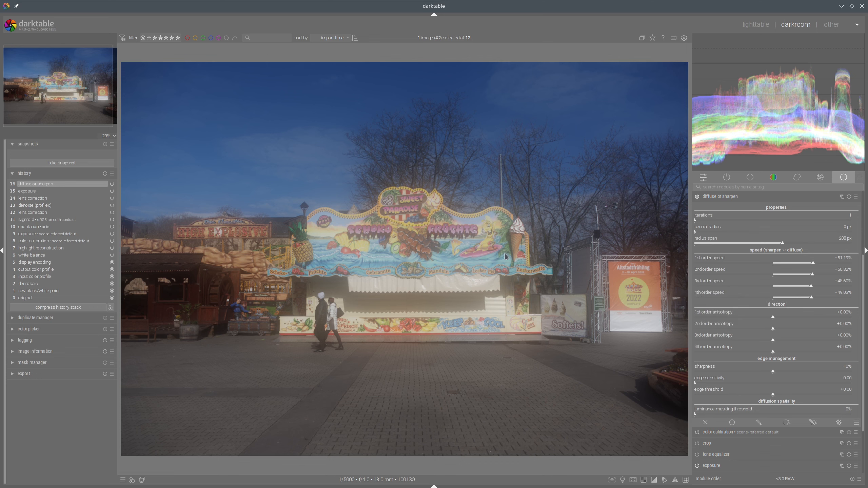
left_click(773, 285)
left_click(773, 297)
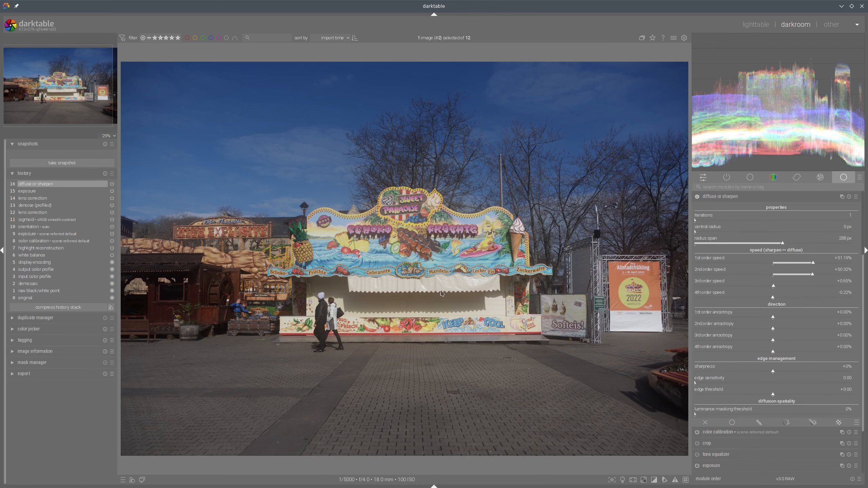
Set the central radius of diffuse or sharpen to about 221 px while checking the effect on the stall.
scroll(416, 294, "up", 1)
scroll(418, 293, "down", 1)
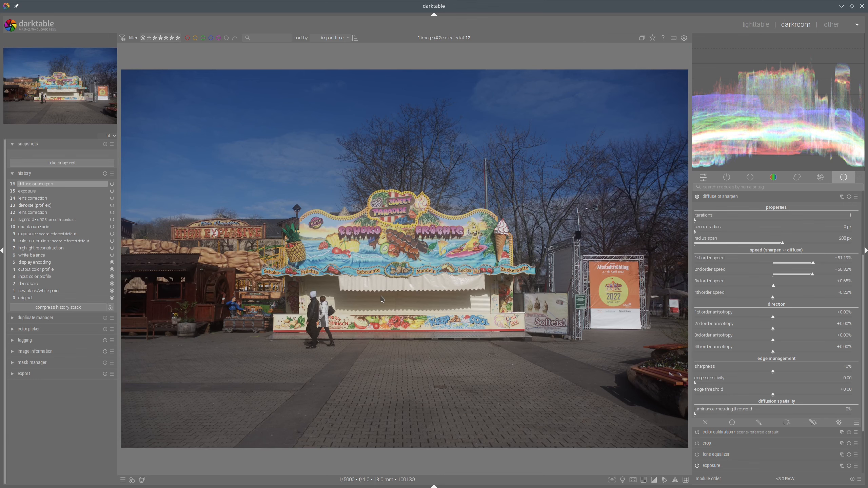
scroll(382, 300, "up", 2)
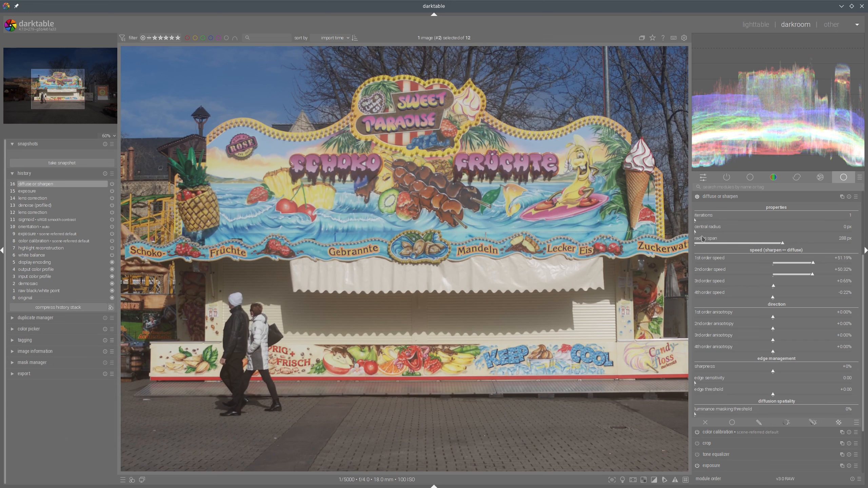
left_click_drag(695, 233, 761, 233)
scroll(472, 222, "down", 2)
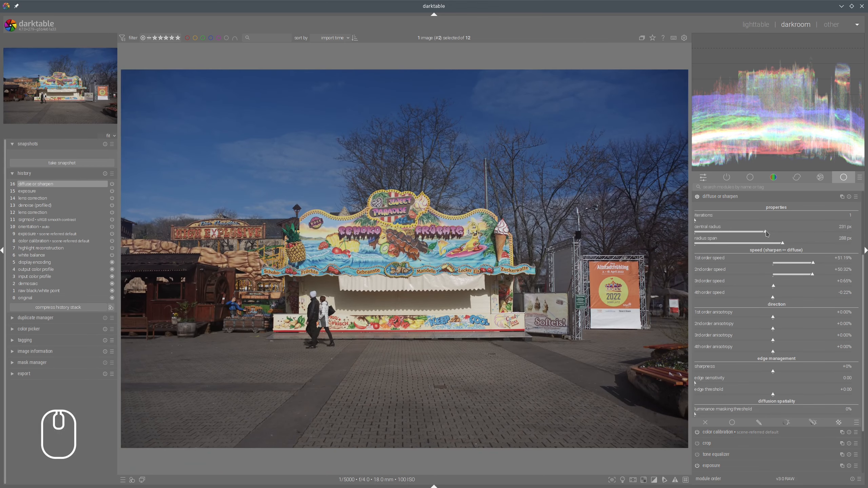
left_click_drag(767, 233, 762, 247)
Compare the photo with diffuse or sharpen off and on, and inspect its effect on the stall's details up close.
left_click(698, 197)
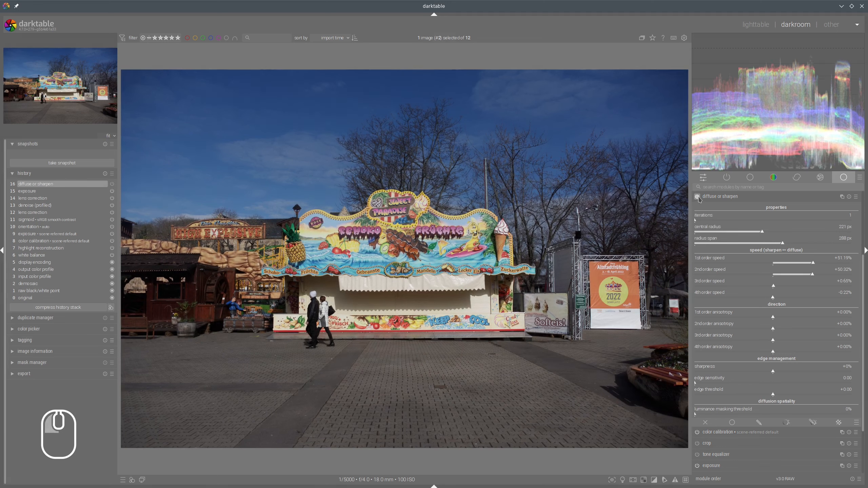
left_click(698, 197)
left_click(698, 197)
left_click(698, 197)
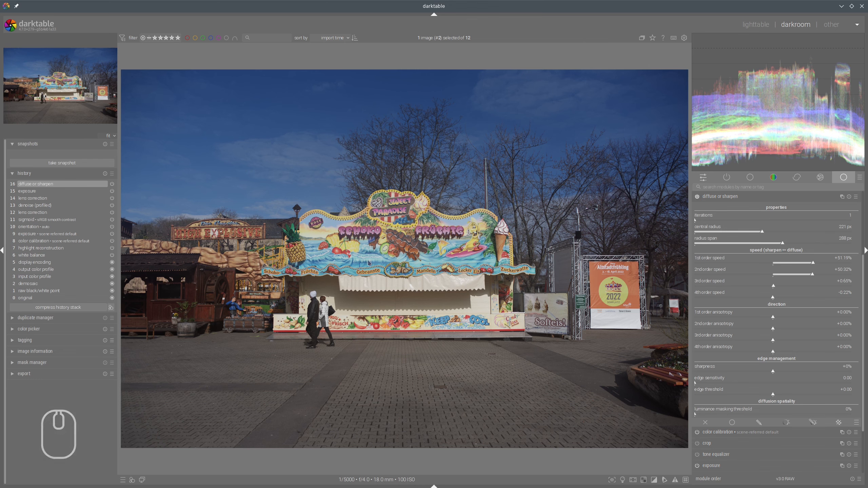
scroll(356, 292, "up", 4)
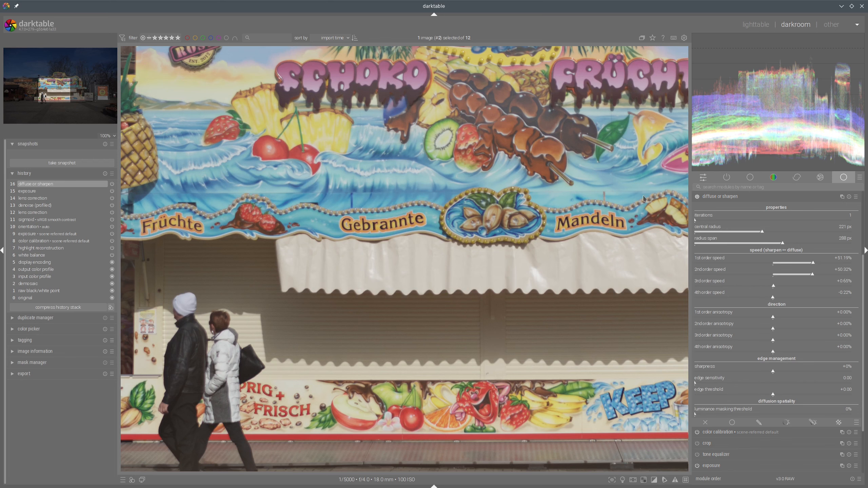
Compare the photo with diffuse or sharpen off and on, viewing the stall front and the dark wooden hut beside it.
left_click(701, 199)
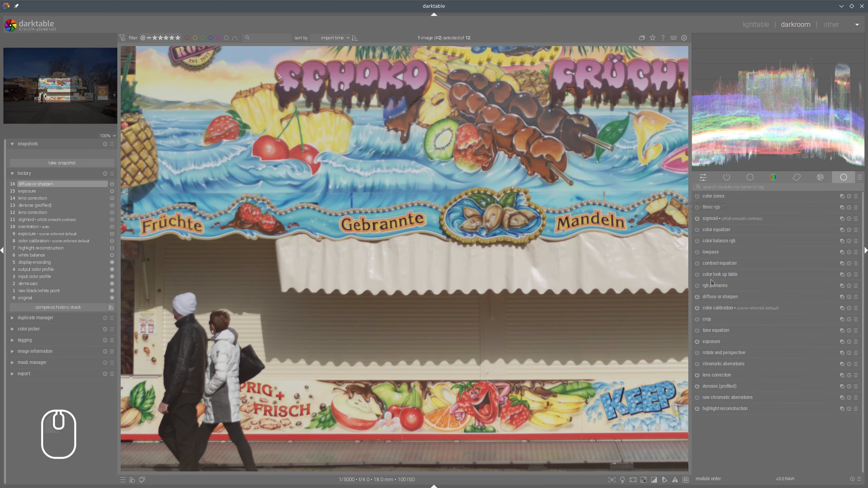
left_click(697, 297)
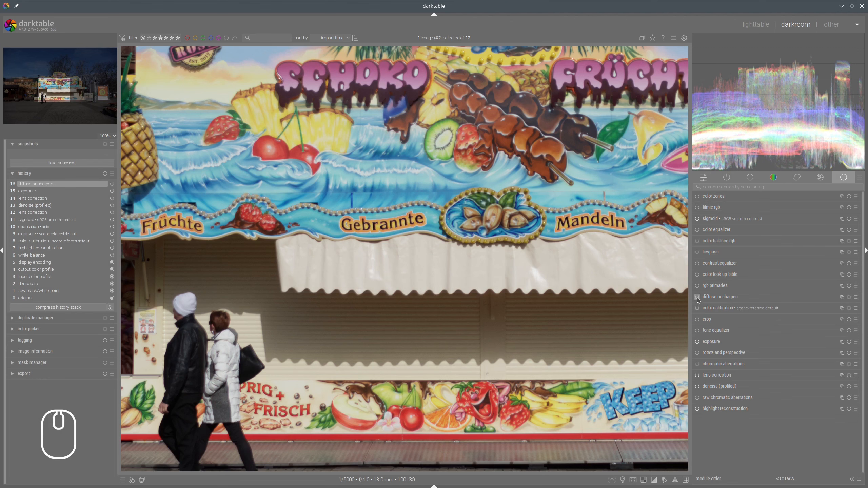
left_click(697, 296)
left_click(697, 297)
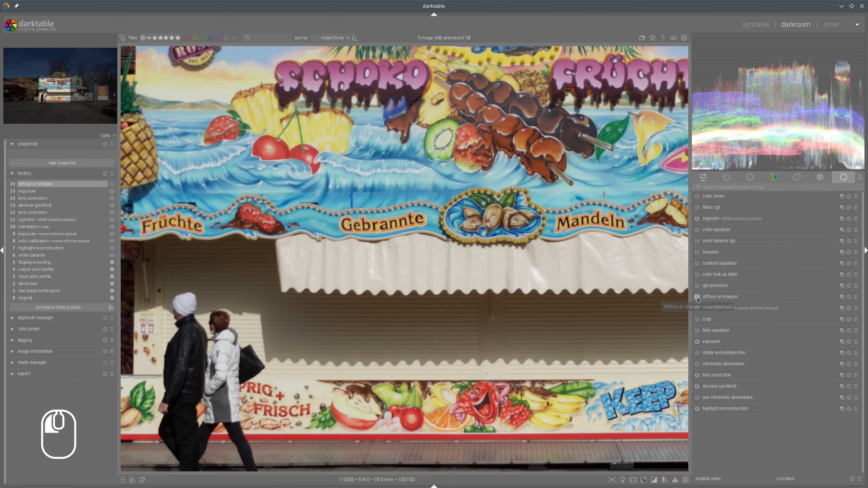
left_click(697, 296)
left_click_drag(308, 339, 409, 266)
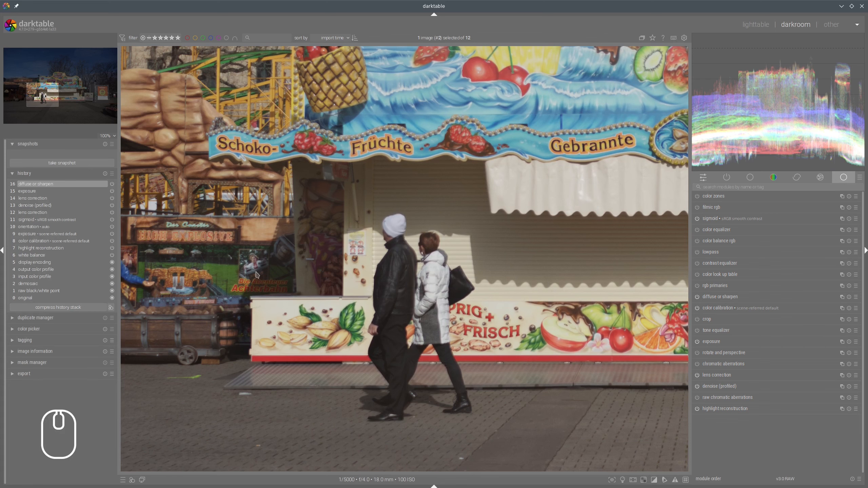
left_click_drag(258, 275, 274, 189)
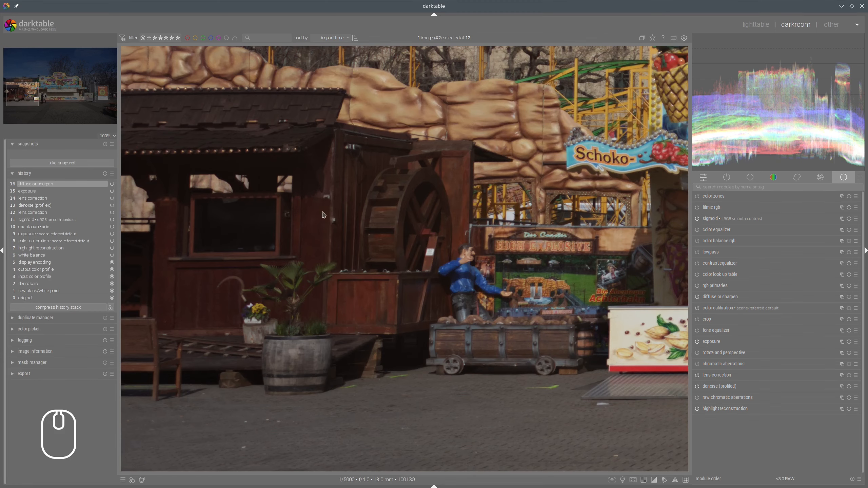
Take a snapshot at the exposure history step, show it for comparison, and return the photo to the diffuse or sharpen history step.
left_click(64, 190)
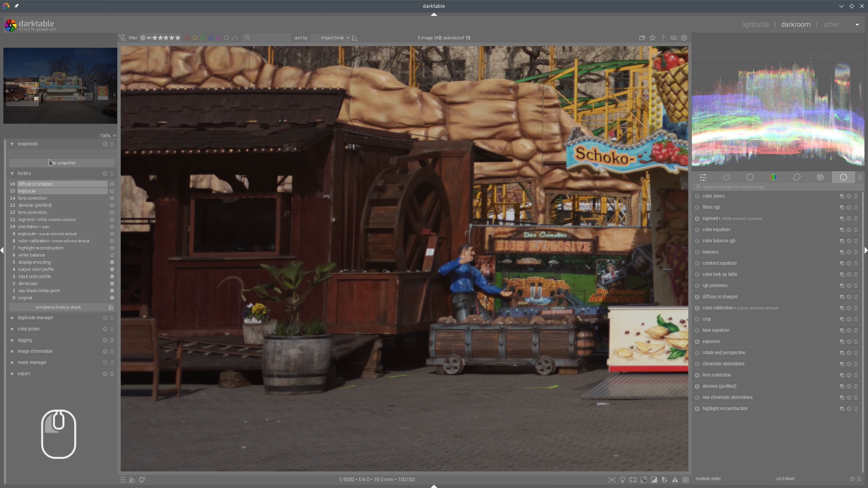
left_click(62, 163)
left_click(58, 155)
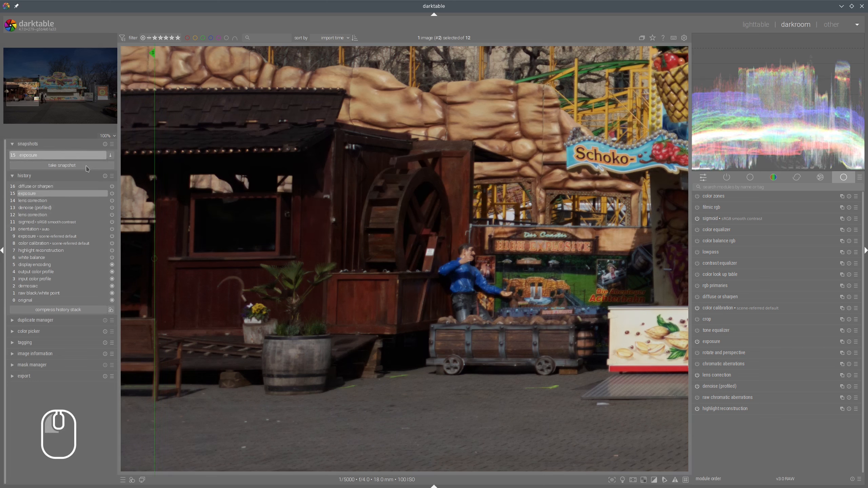
left_click(82, 186)
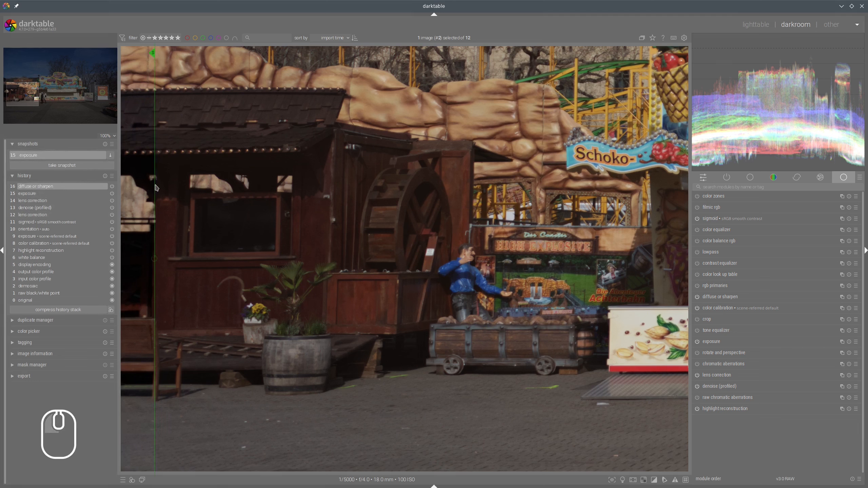
Compare the exposure snapshot with the diffused edit by moving the split line across the wooden hut and the whole photo.
left_click_drag(156, 186, 480, 202)
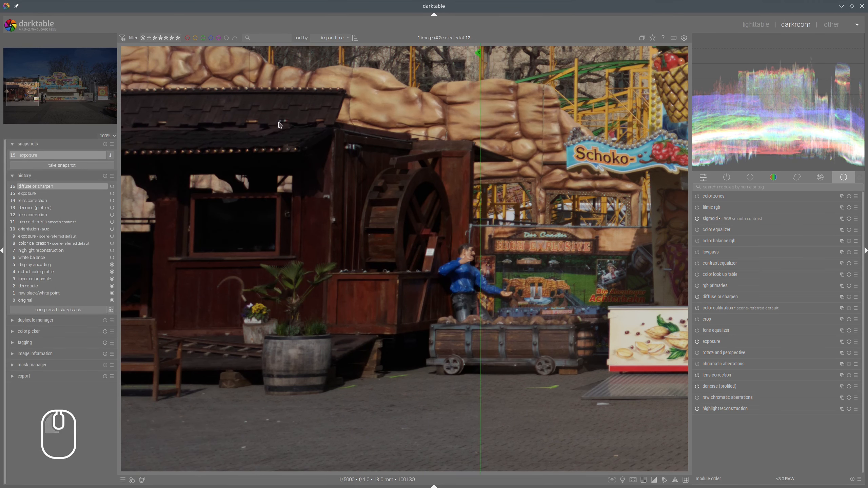
left_click_drag(283, 112, 268, 86)
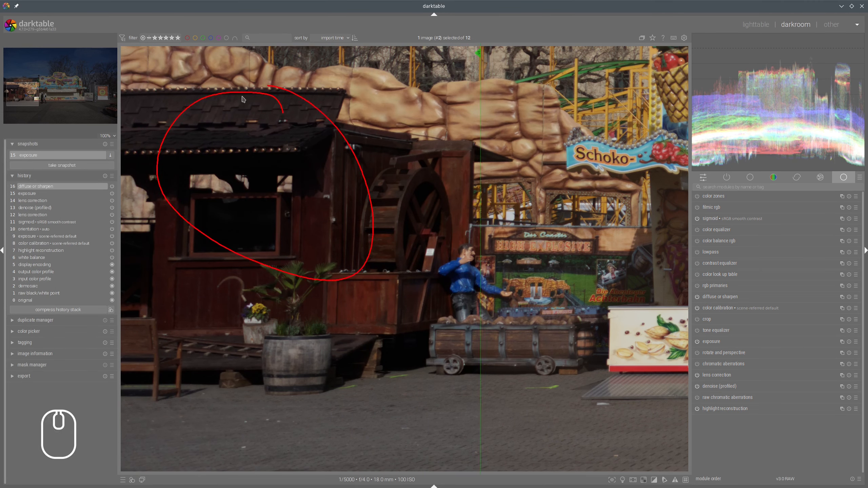
key("shift+super+F11")
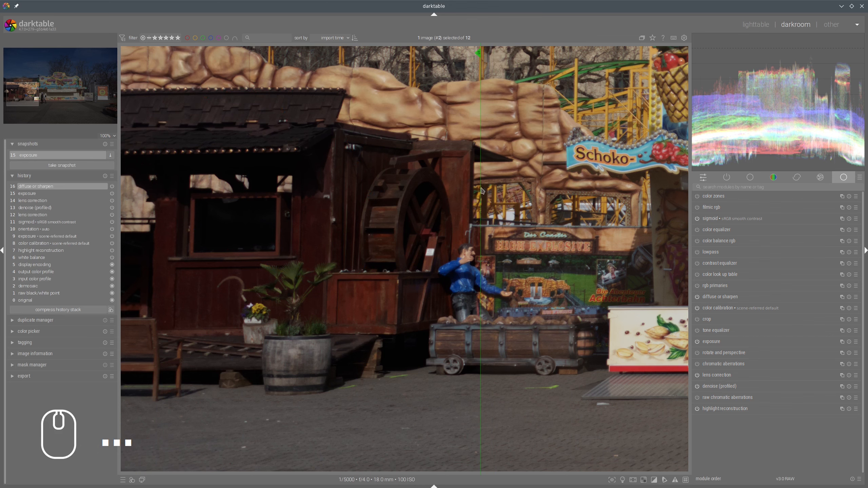
left_click_drag(481, 189, 463, 188)
scroll(268, 186, "down", 4)
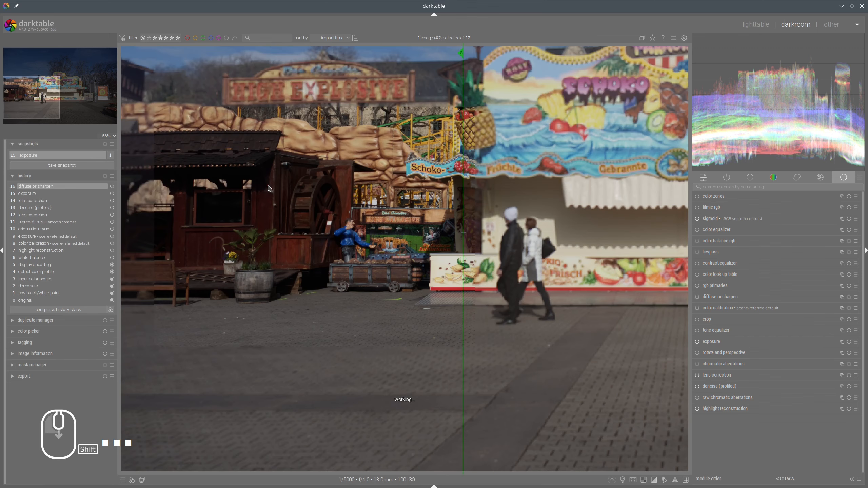
scroll(342, 212, "down", 2)
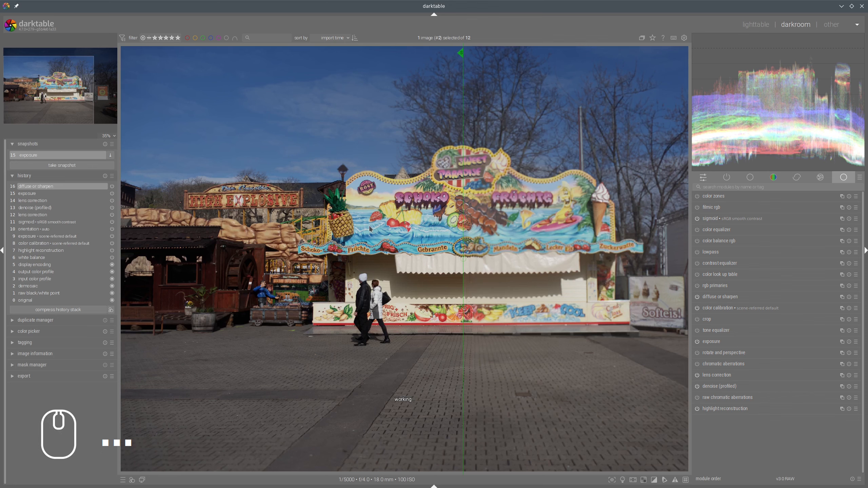
scroll(337, 241, "down", 1)
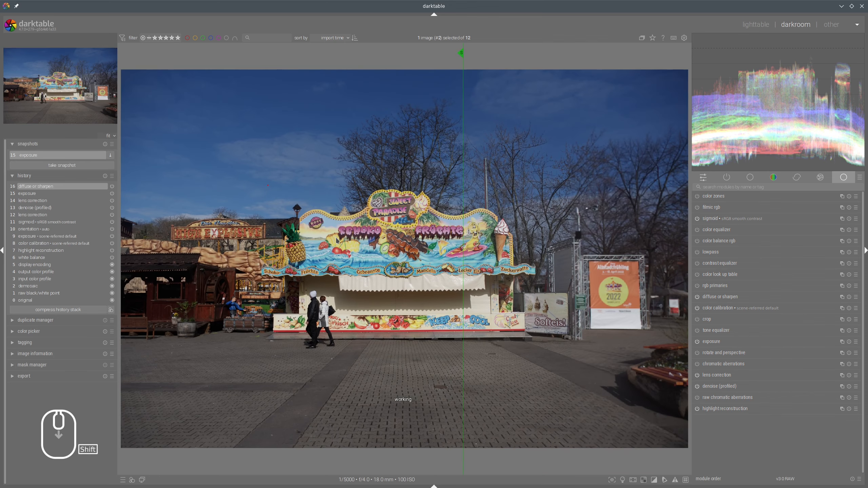
left_click_drag(464, 228, 102, 208)
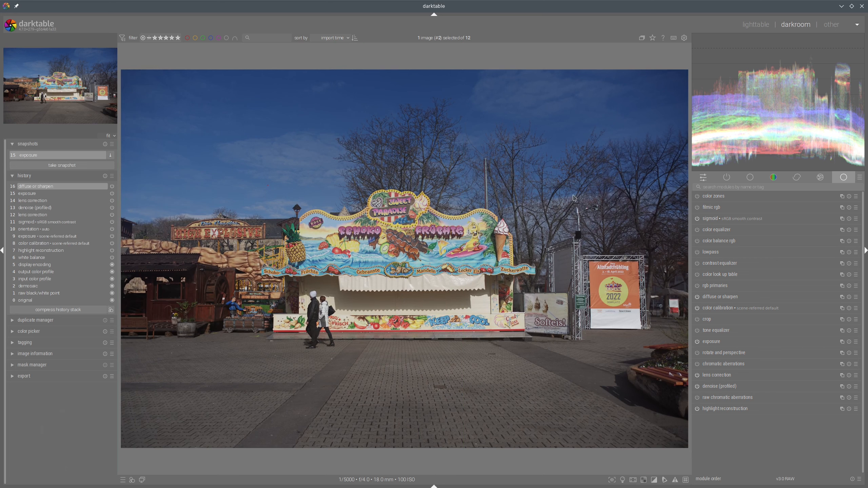
In color balance rgb, set perceptual brilliance to about -6% global, -15% shadows, +6% mid-tones and +15% highlights.
left_click(707, 241)
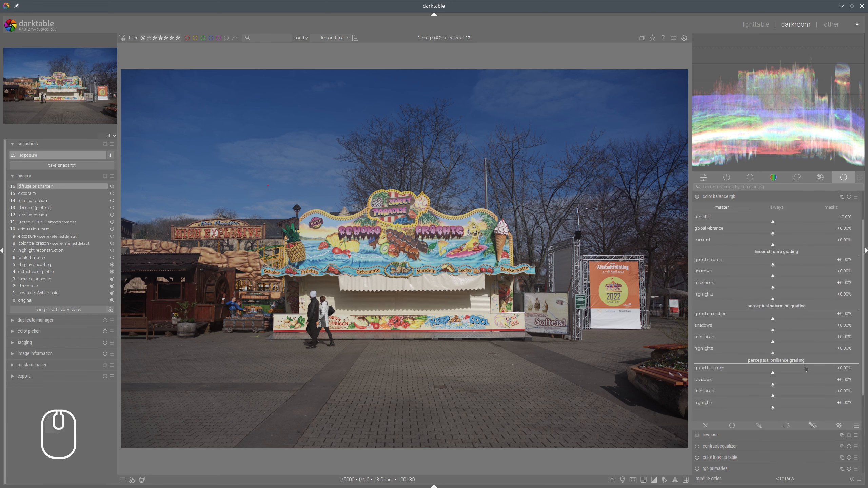
left_click(786, 409)
left_click(761, 385)
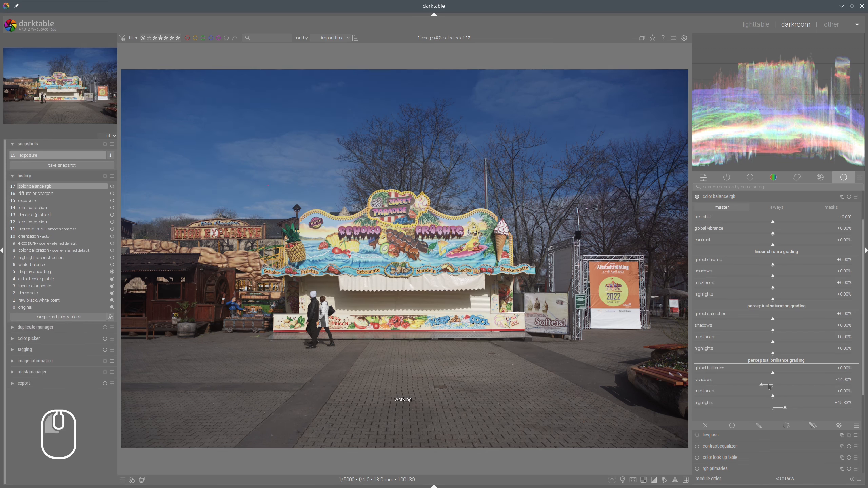
left_click(769, 373)
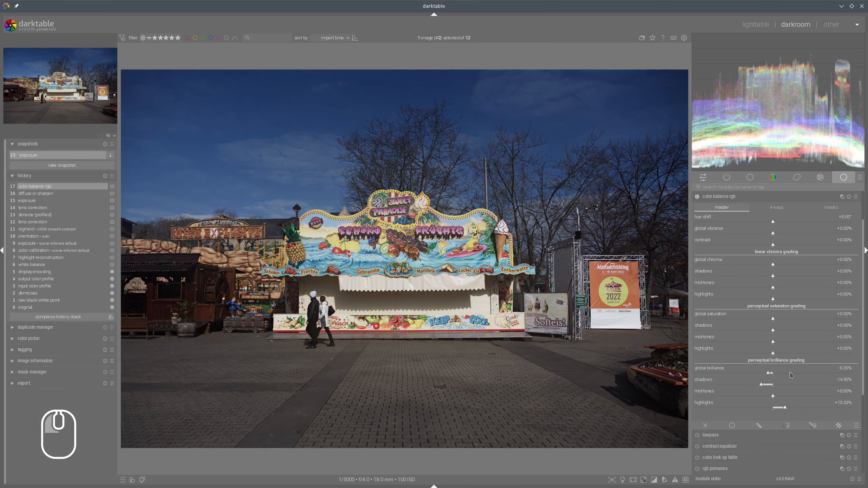
left_click(776, 396)
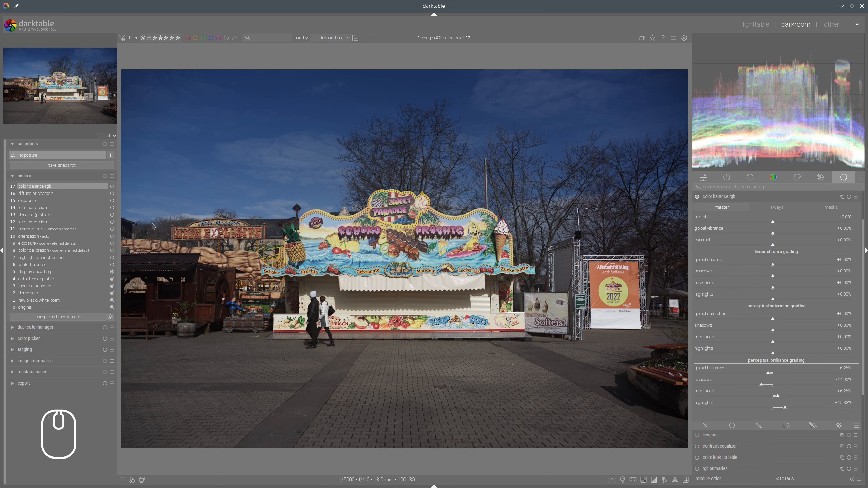
Compare the exposure snapshot with the brilliance-graded photo, examining the contrast of the brightly painted stall.
left_click_drag(151, 224, 163, 182)
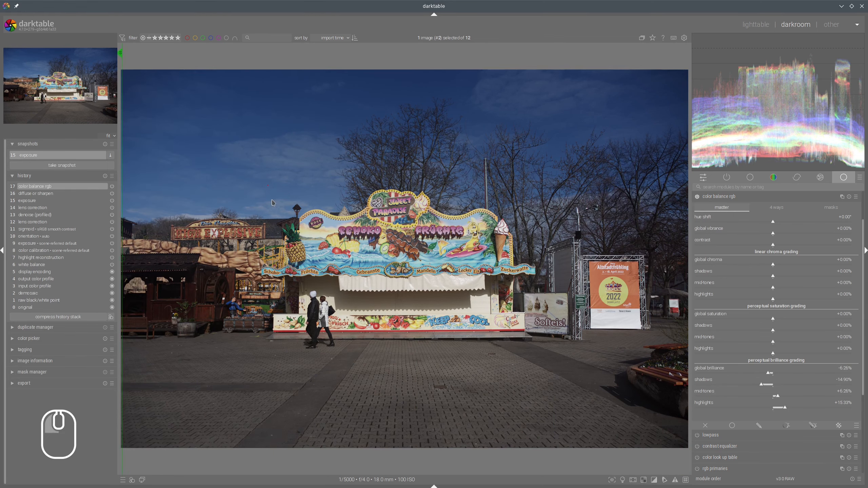
scroll(268, 209, "up", 2)
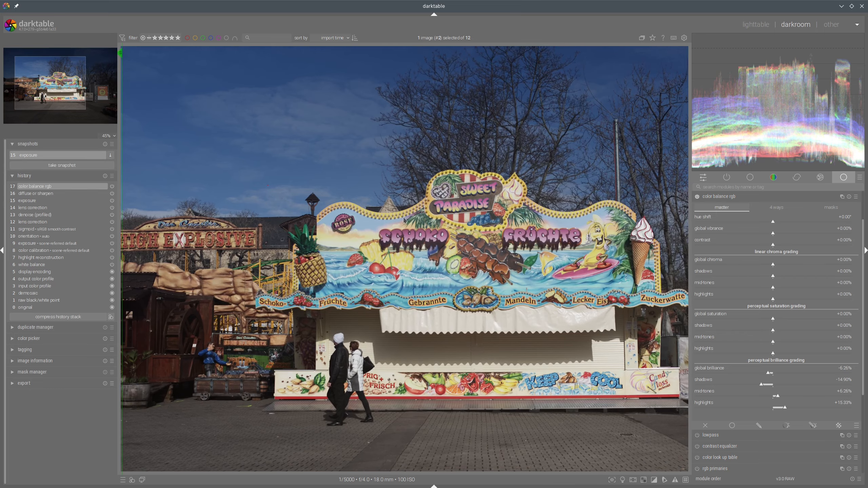
scroll(404, 220, "down", 2)
left_click_drag(131, 203, 119, 252)
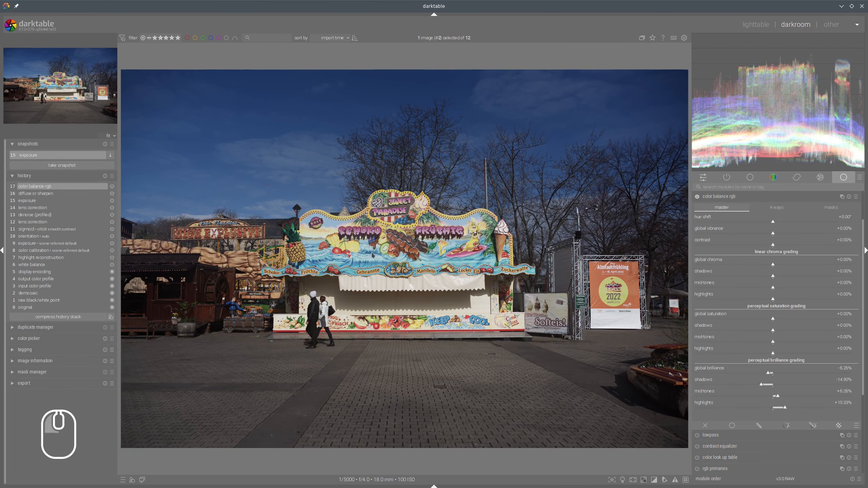
mouse_move(311, 224)
left_mouse_down()
mouse_move(352, 206)
mouse_move(520, 336)
mouse_move(396, 220)
left_mouse_up()
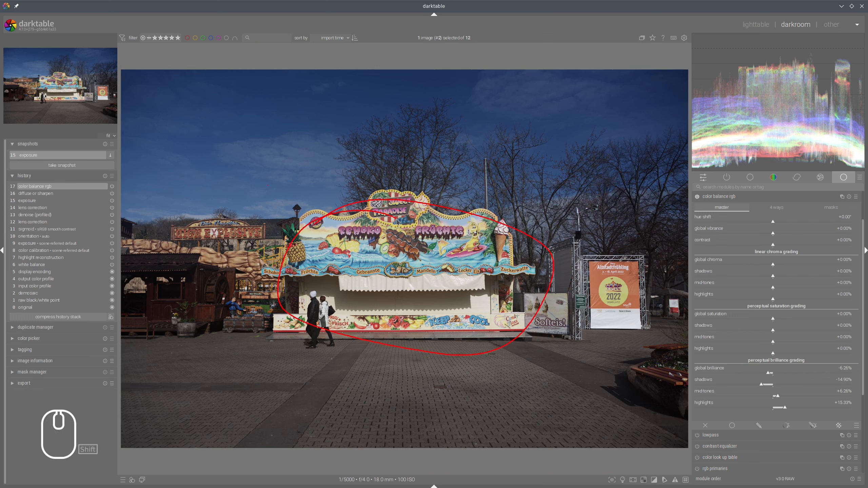
key("shift+super+F11")
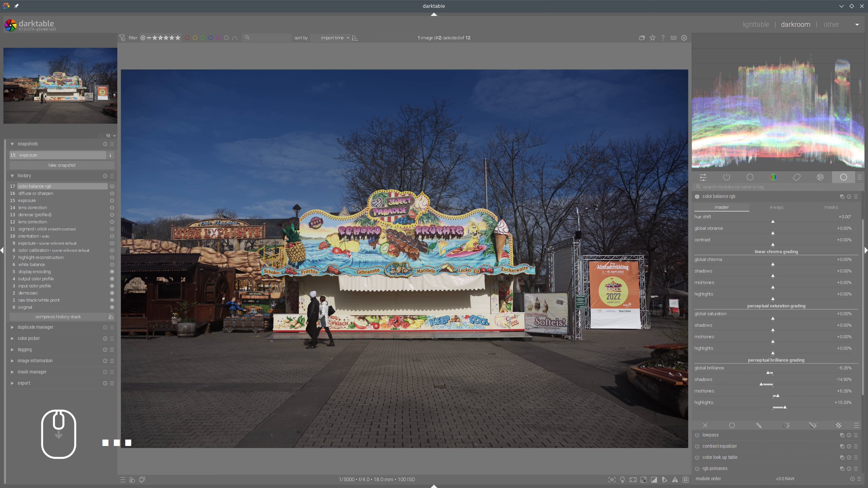
left_click_drag(179, 232, 121, 233)
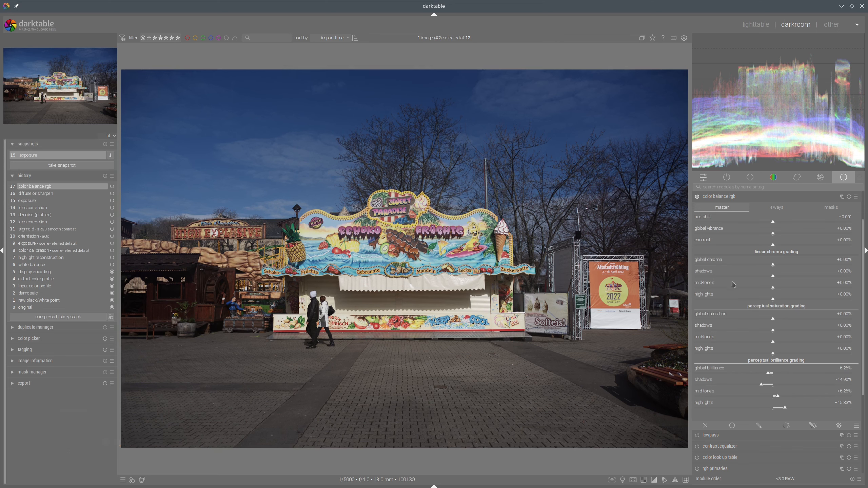
Give diffuse or sharpen a drawn and parametric mask and set its blend mode to lightness.
left_click(727, 199)
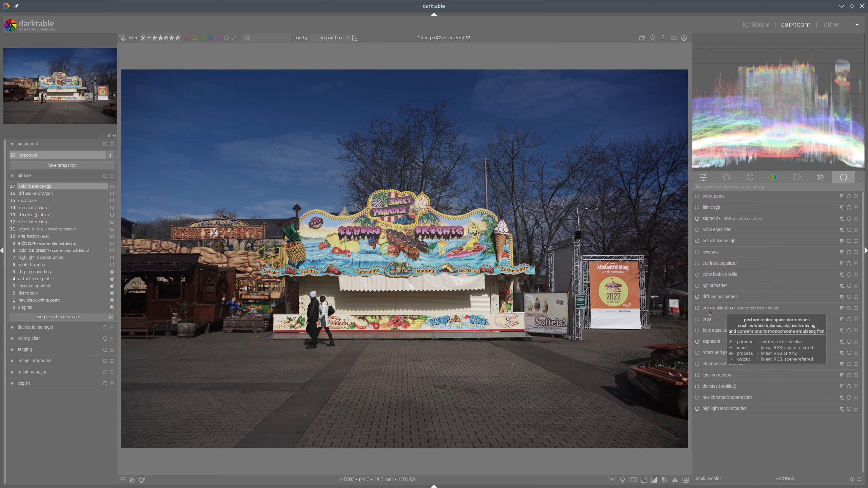
left_click(718, 297)
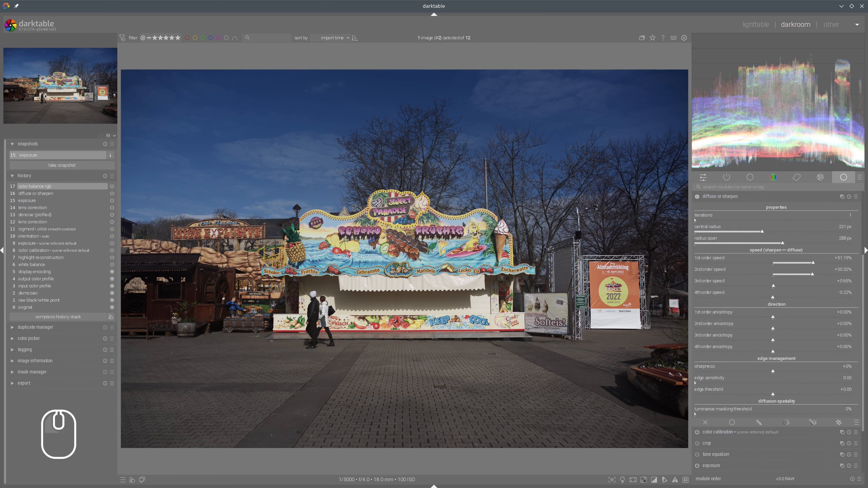
left_click(813, 423)
left_click(841, 442)
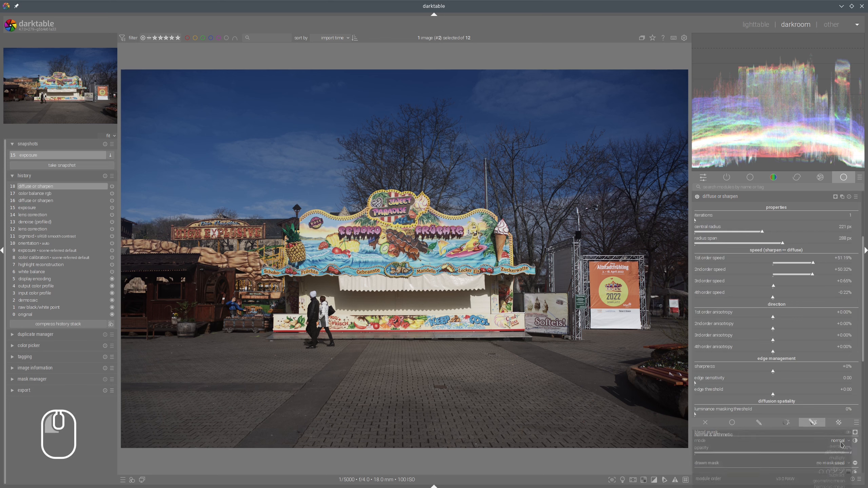
left_click(842, 484)
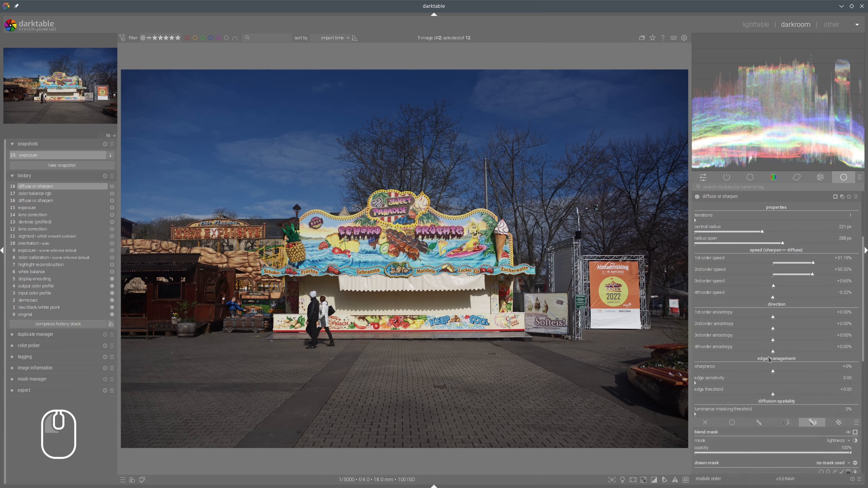
left_click(725, 201)
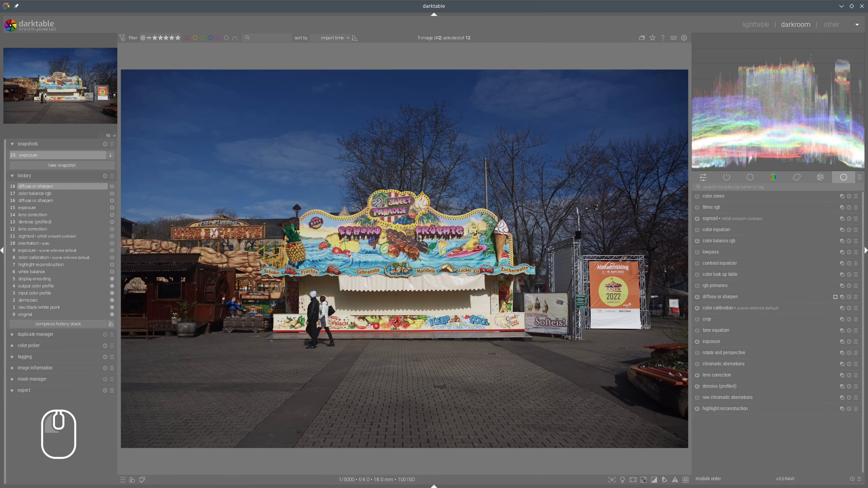
Examine the stall's painted sign up close and compare the whole photo with the exposure snapshot after the lightness blending.
scroll(429, 238, "up", 3)
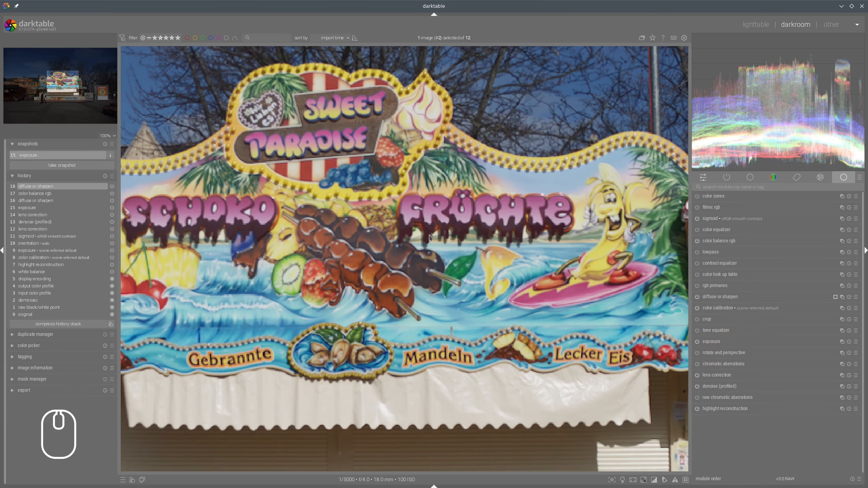
scroll(432, 238, "down", 2)
scroll(435, 238, "down", 1)
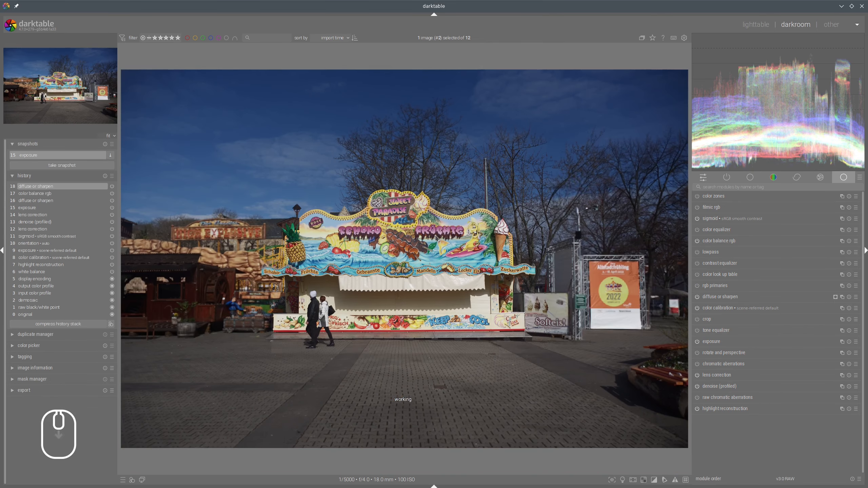
left_click_drag(145, 235, 90, 191)
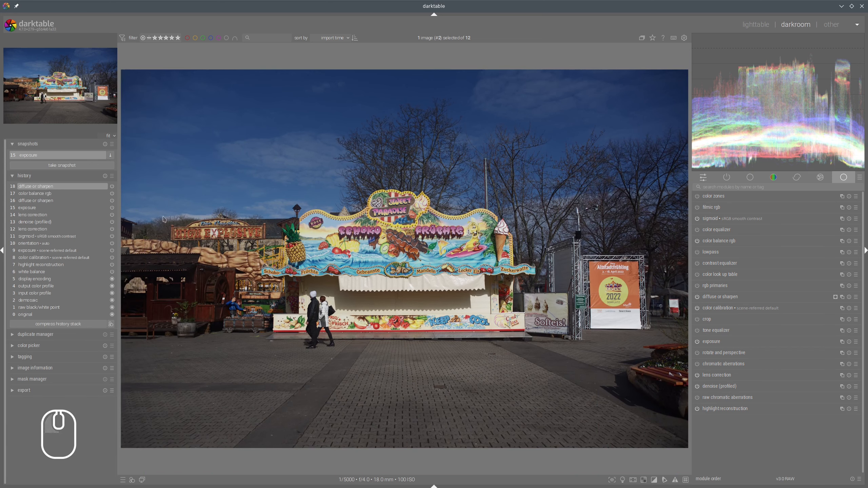
mouse_move(221, 171)
left_mouse_down()
mouse_move(428, 121)
mouse_move(512, 408)
mouse_move(166, 167)
mouse_move(203, 154)
left_mouse_up()
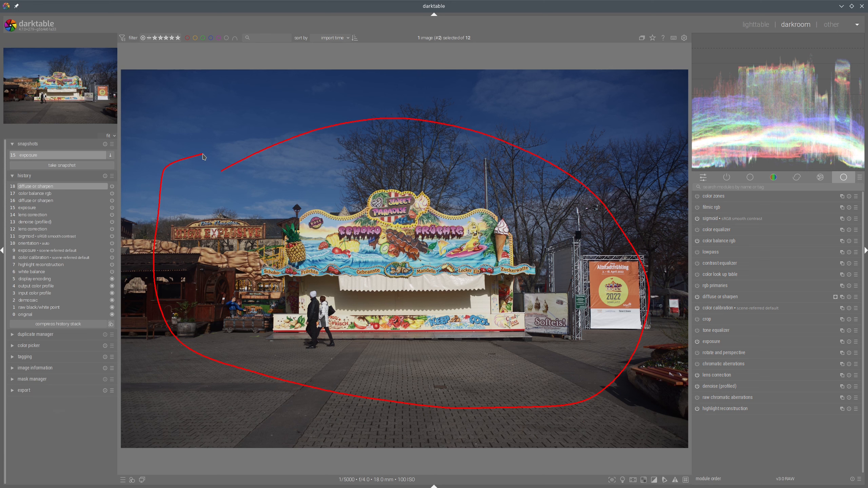
key("shift+super+F11")
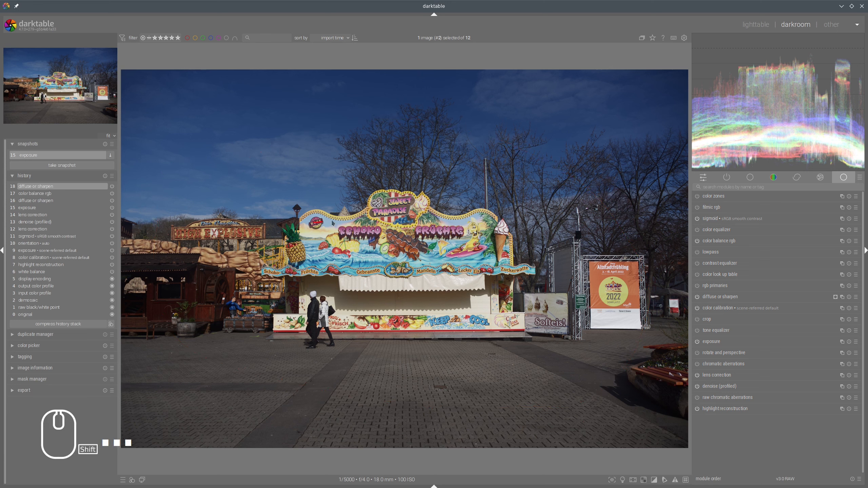
Compare the left part of the photo with the exposure snapshot, ending with the current edit filling the view.
left_click_drag(314, 223, 341, 245)
key("shift+super+F11")
left_click_drag(174, 235, 117, 178)
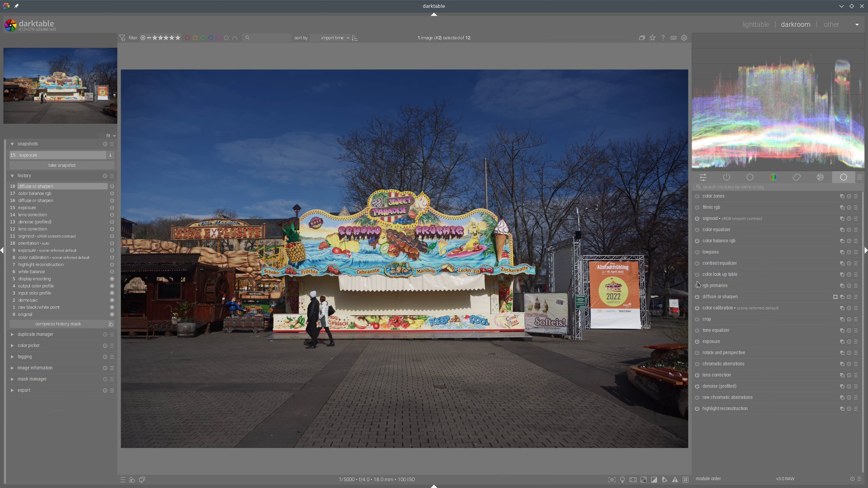
Show the vectorscope and set the blue hue in rgb primaries to about -9.5°.
left_click(712, 286)
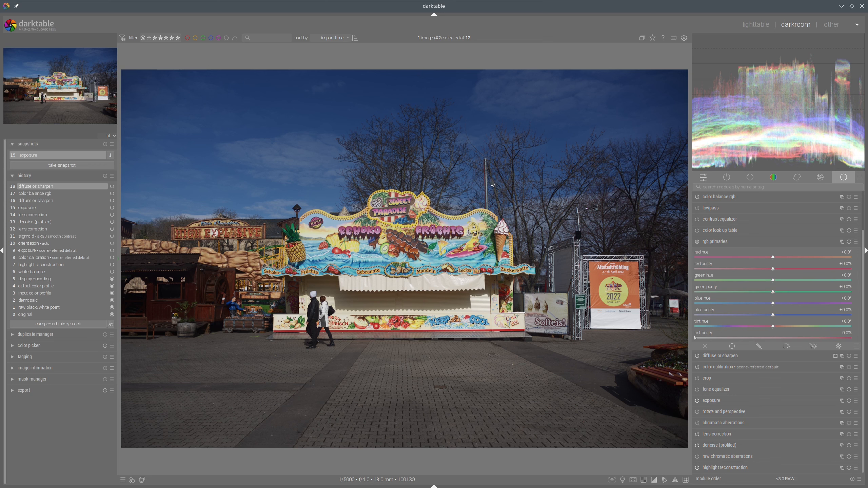
left_click(774, 303)
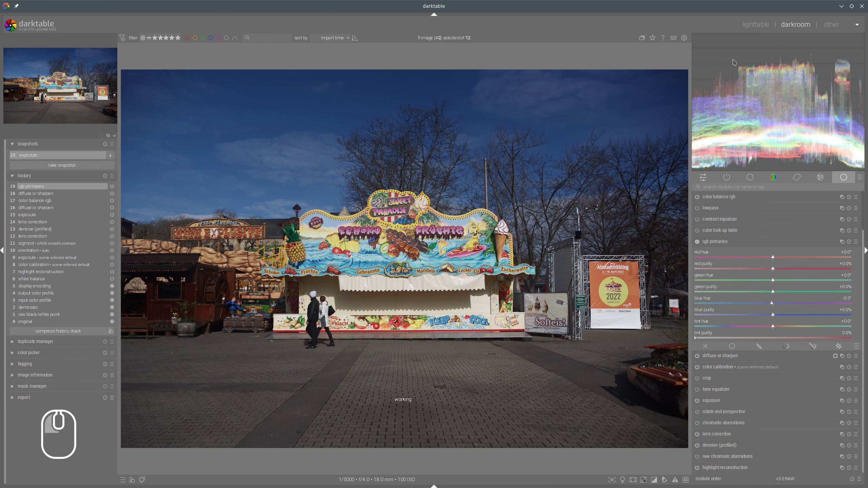
left_click(696, 38)
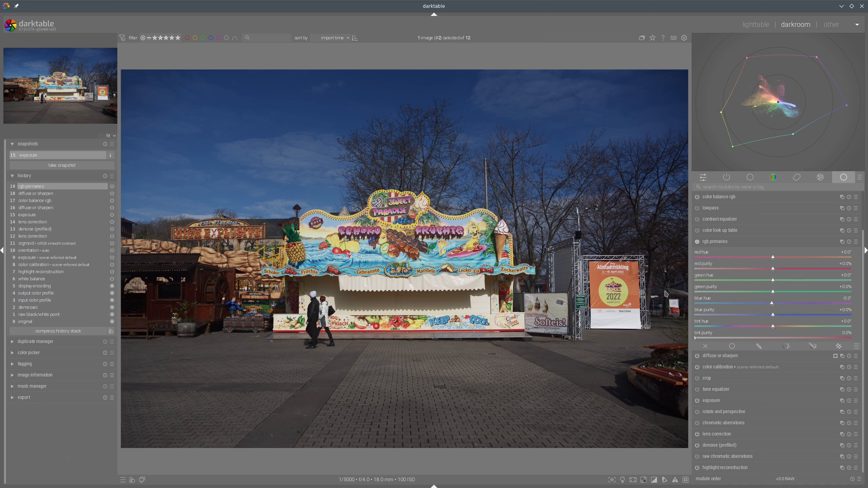
left_click_drag(772, 304, 737, 310)
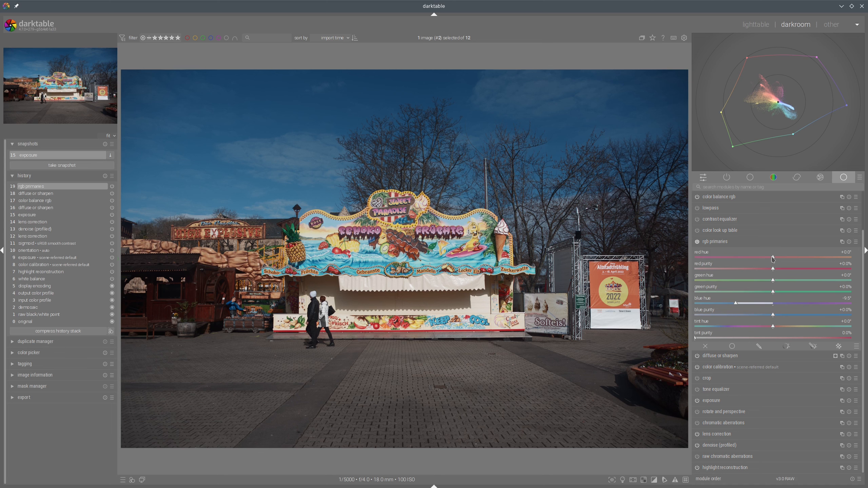
In rgb primaries, set the red hue to about +5.4° and the green hue to about +6.0°.
left_click_drag(773, 258, 794, 261)
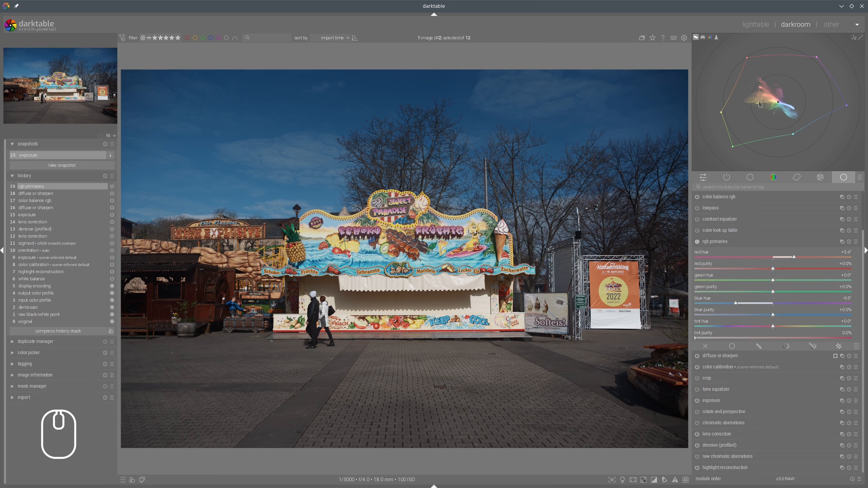
key("shift")
mouse_move(791, 65)
left_mouse_down()
mouse_move(779, 75)
mouse_move(792, 74)
left_mouse_up()
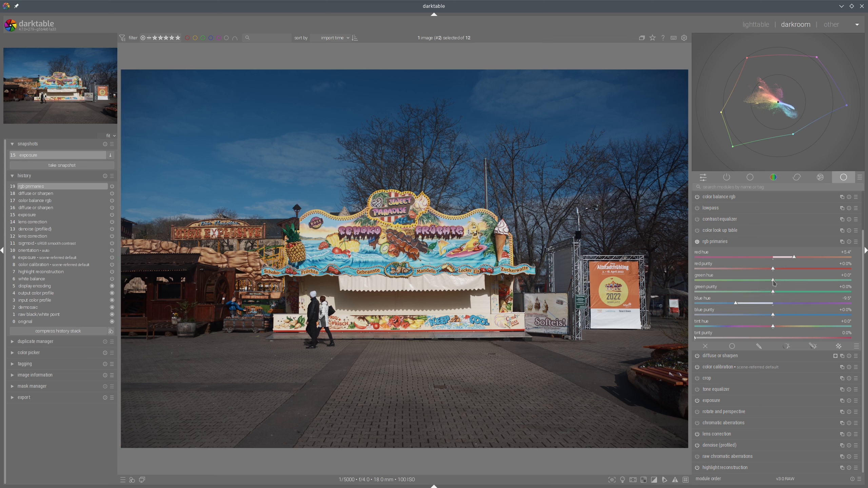
left_click_drag(775, 282, 797, 281)
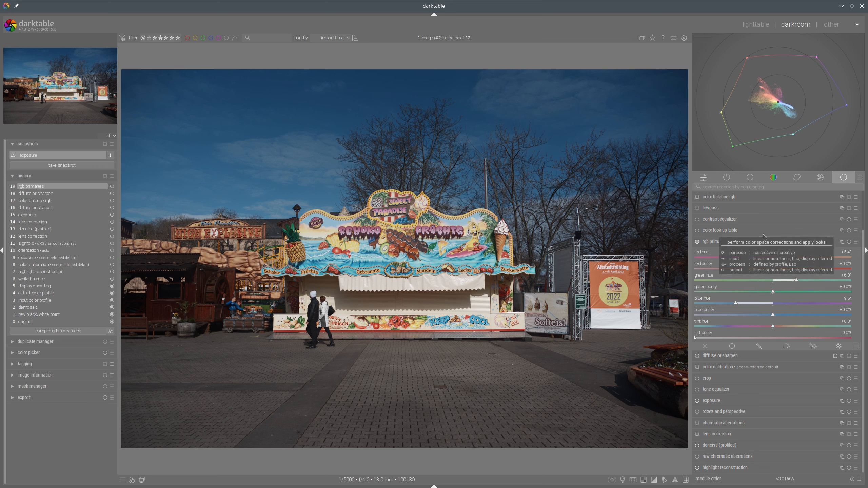
Compare the photo with rgb primaries off and on, then examine the stall's colors with the module enabled.
left_click(698, 242)
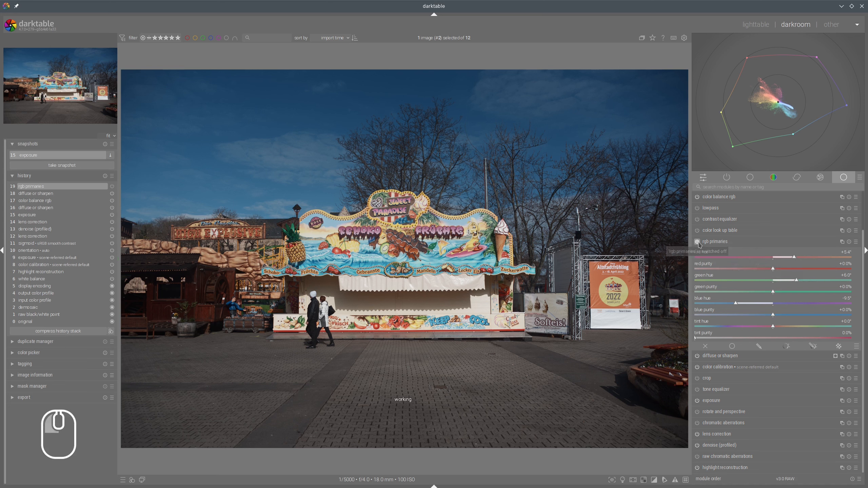
left_click(698, 243)
left_click(698, 243)
left_click(699, 243)
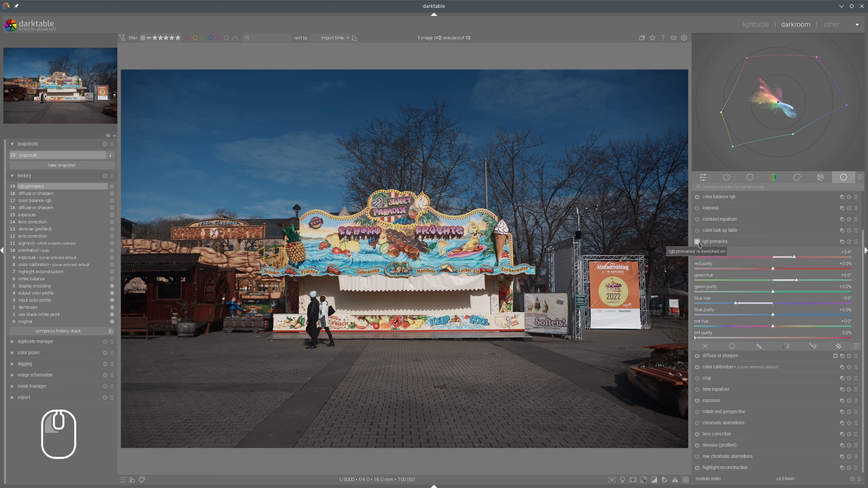
left_click(698, 242)
left_click(699, 243)
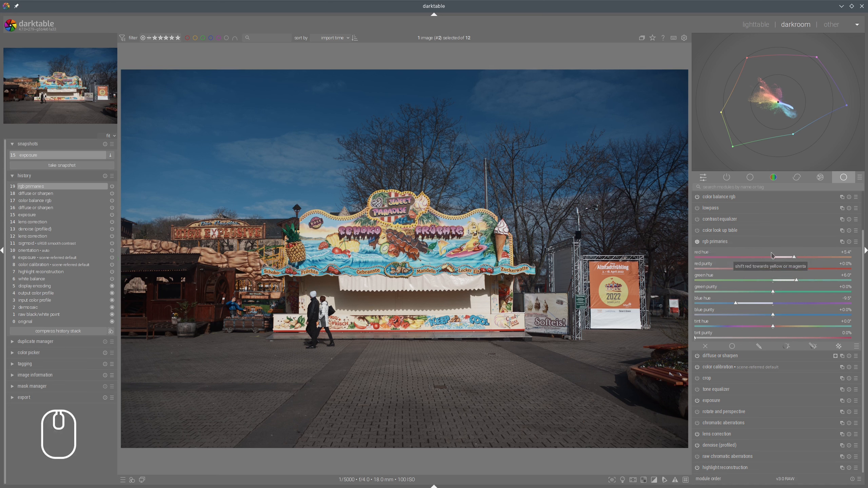
left_click(717, 243)
scroll(386, 267, "up", 1)
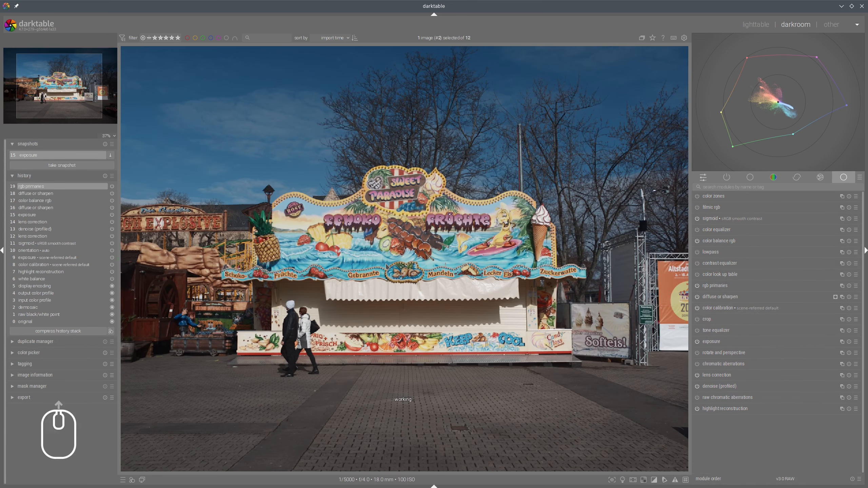
scroll(392, 258, "down", 2)
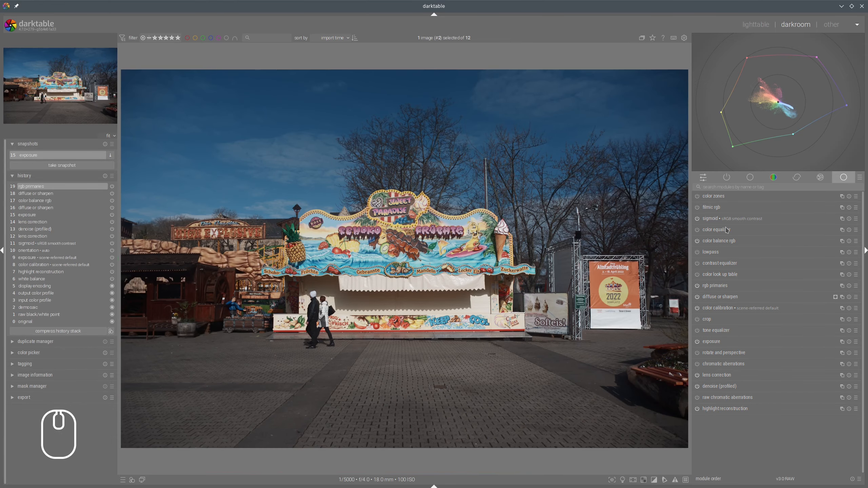
In color balance rgb, set perceptual saturation to about +22% for shadows and +11% for mid-tones.
left_click(717, 242)
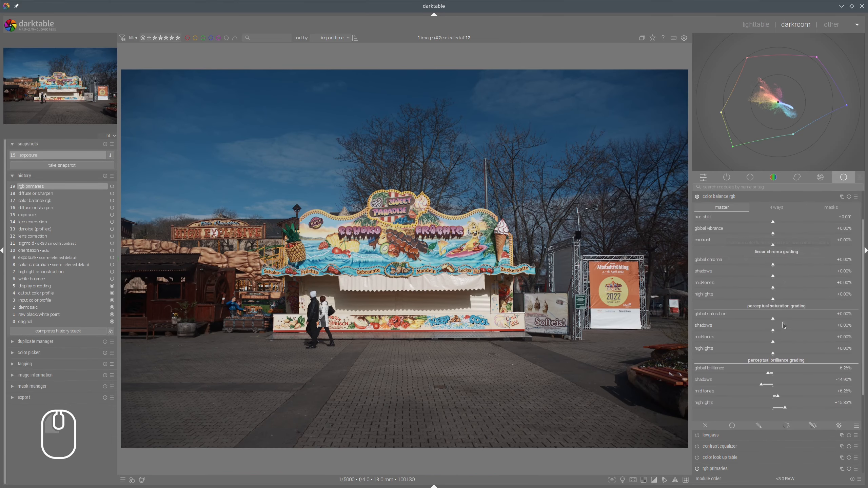
left_click(790, 331)
left_click(782, 341)
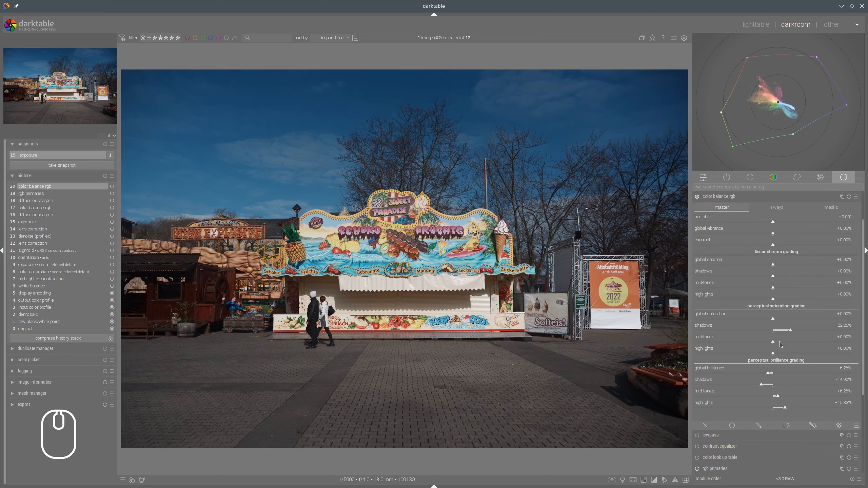
Compare the recolored photo with the exposure snapshot, both as a whole and at 100% on the painted stall.
left_click_drag(122, 233, 120, 212)
mouse_move(128, 196)
left_mouse_down()
mouse_move(378, 192)
mouse_move(247, 188)
mouse_move(299, 183)
mouse_move(304, 174)
mouse_move(123, 185)
mouse_move(681, 192)
mouse_move(123, 198)
mouse_move(685, 206)
mouse_move(123, 198)
mouse_move(565, 192)
mouse_move(154, 186)
mouse_move(525, 179)
mouse_move(124, 185)
left_mouse_up()
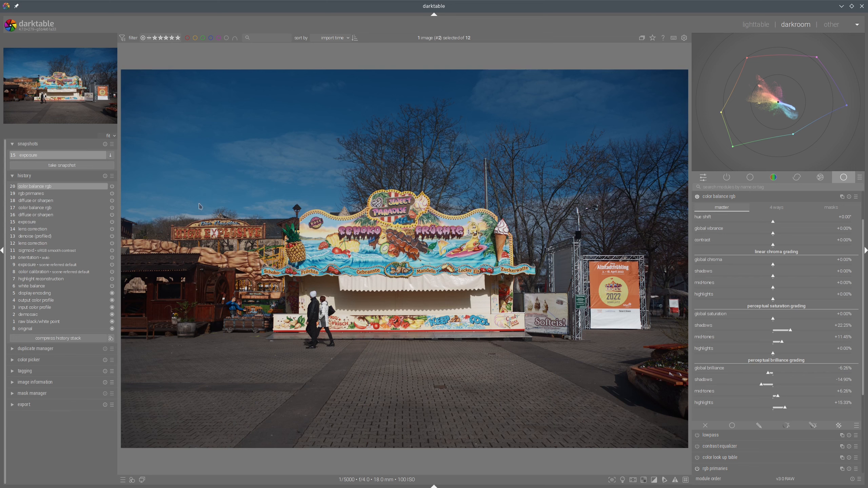
left_click_drag(156, 199, 118, 182)
middle_click(343, 293)
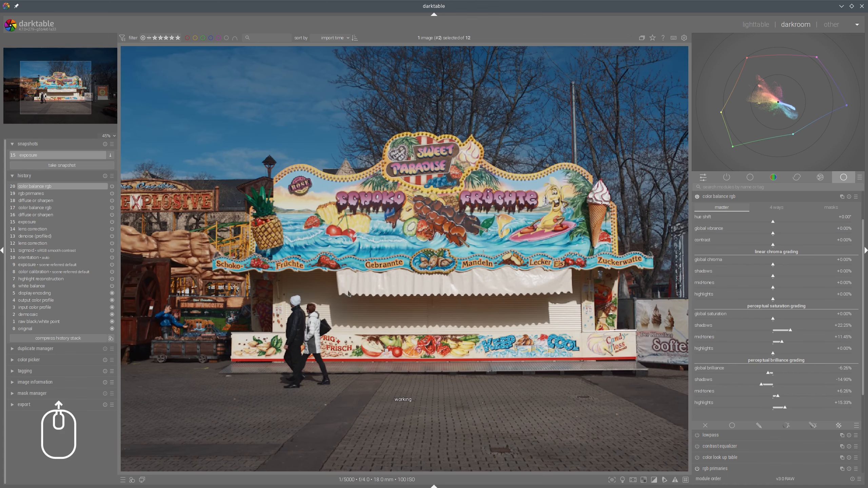
middle_click(347, 293)
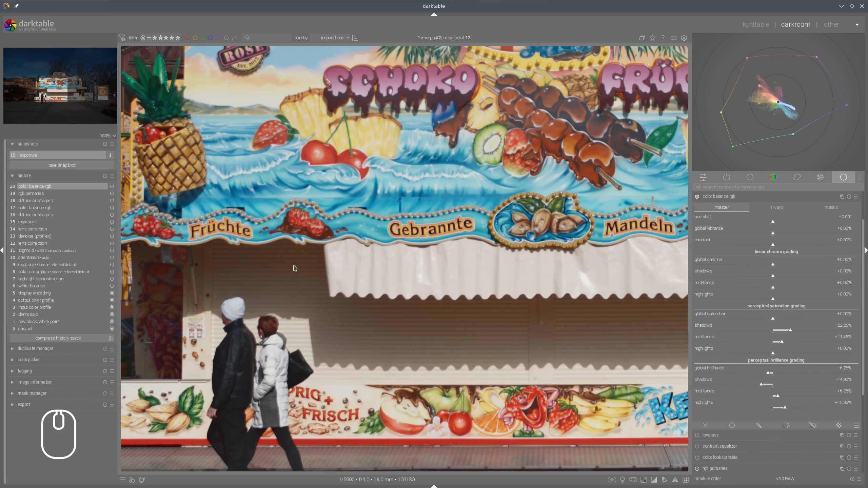
left_click(747, 197)
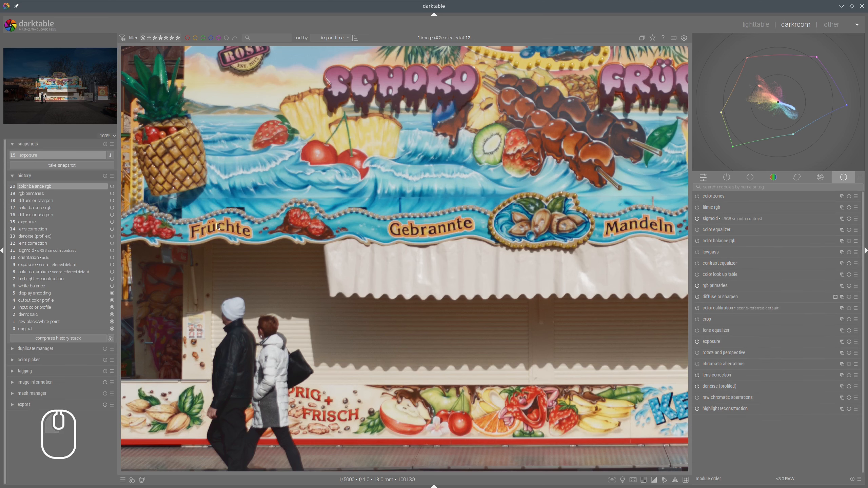
left_click_drag(202, 218, 139, 173)
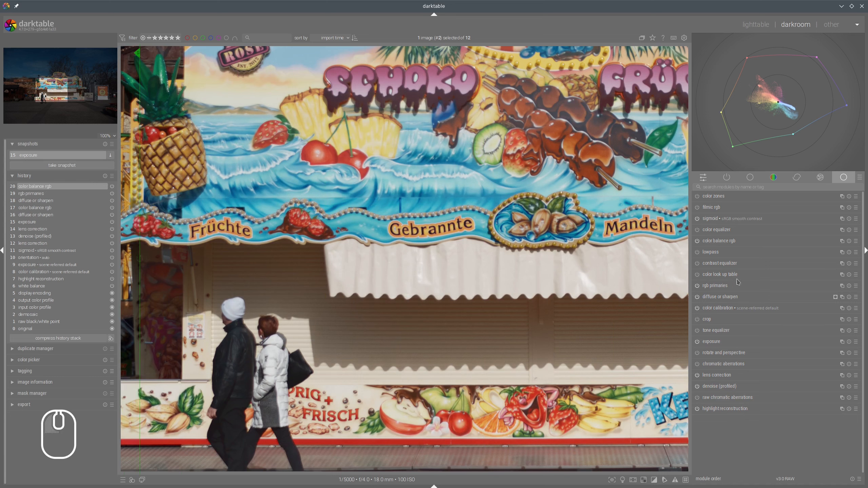
Create a second instance of diffuse or sharpen and apply a sharpness preset with 3 iterations and a 3 px radius span.
left_click(843, 299)
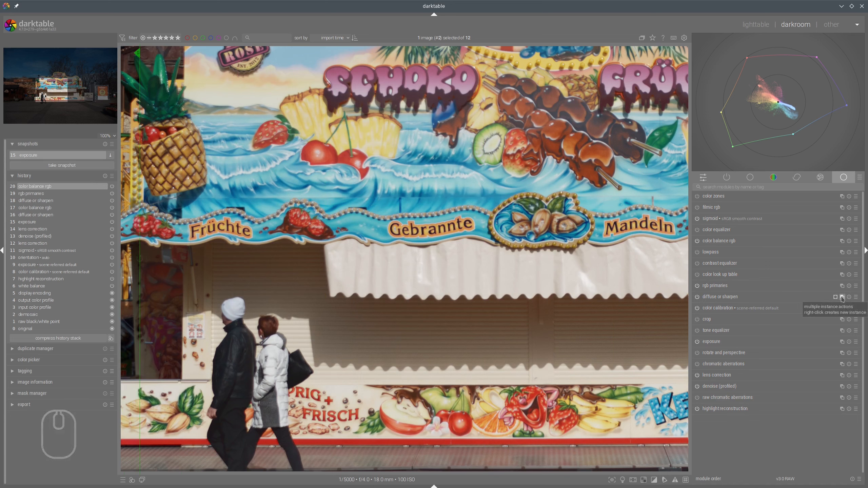
left_click(827, 304)
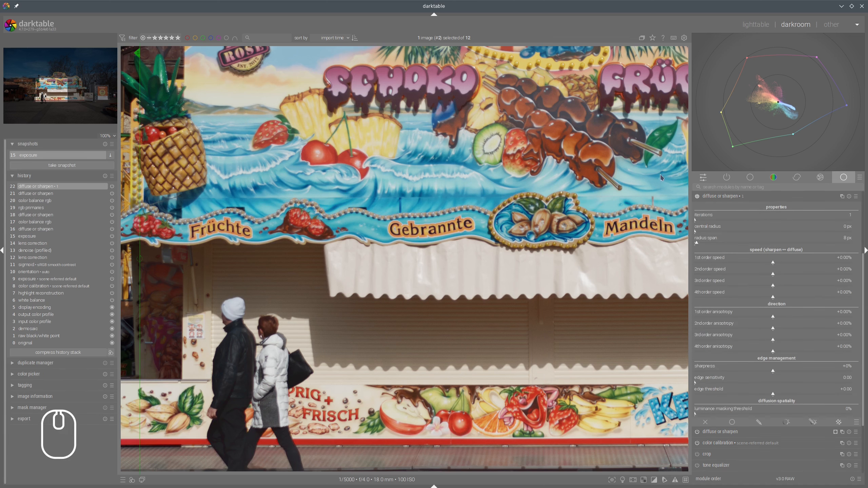
left_click(857, 197)
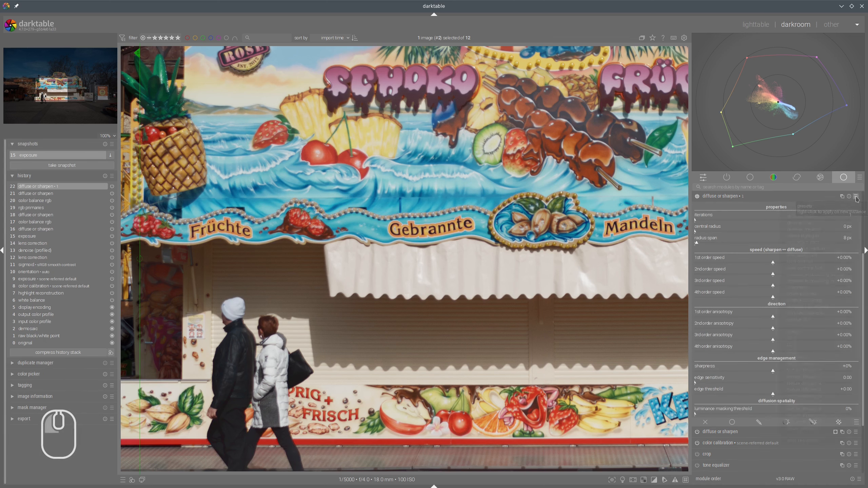
left_click(804, 288)
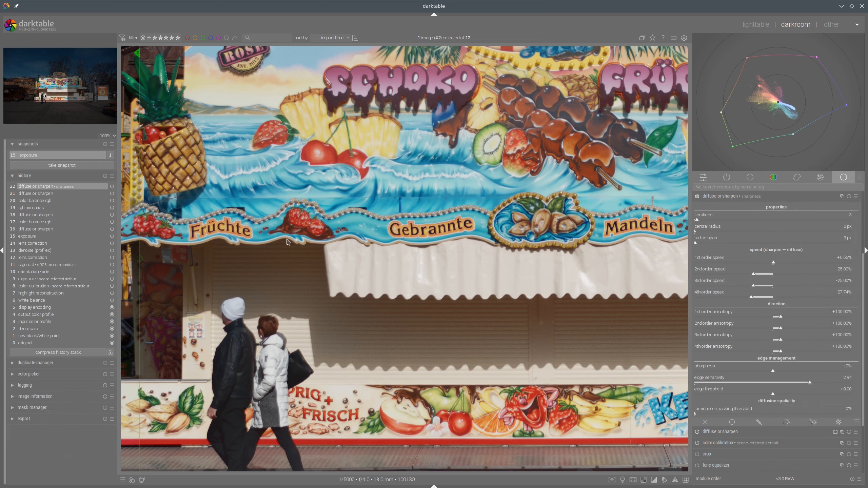
Compare the sharpened photo with the exposure snapshot at 100% and at full view, and collapse the sharpness instance.
left_click_drag(142, 221, 180, 164)
scroll(180, 178, "down", 4)
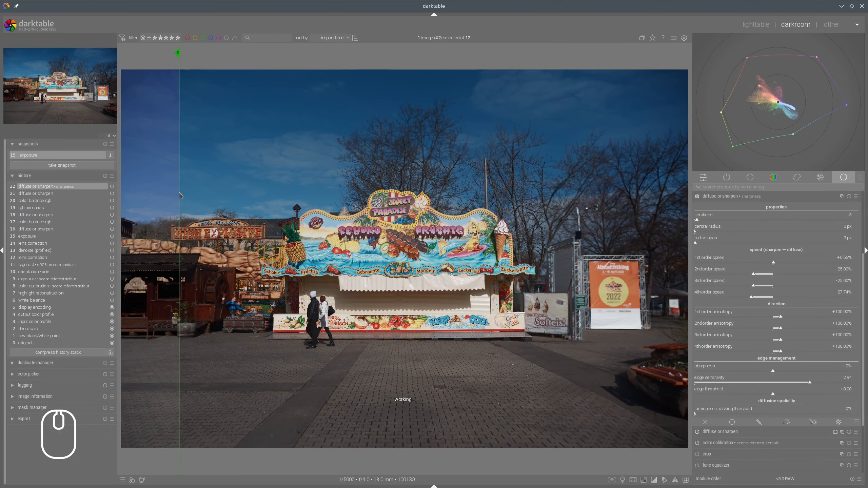
left_click_drag(179, 196, 119, 173)
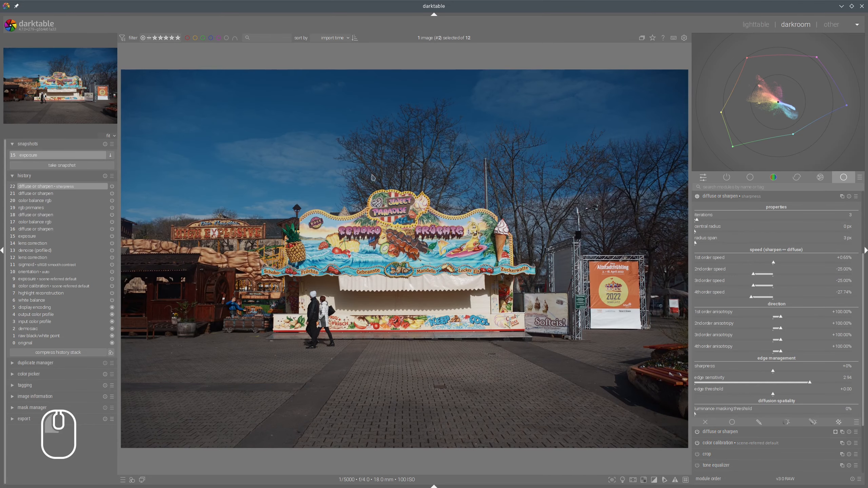
left_click(724, 200)
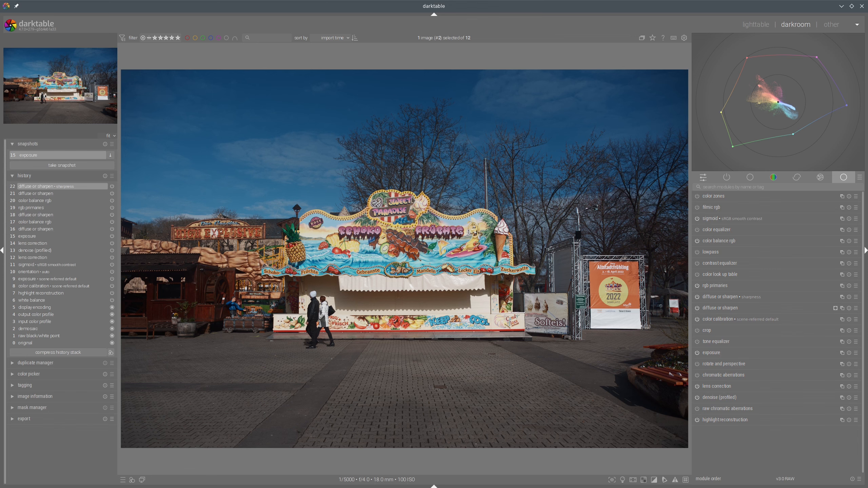
Examine the stall's lettering and awning at 100%, then compare the whole finished photo with the exposure snapshot.
middle_click(383, 278)
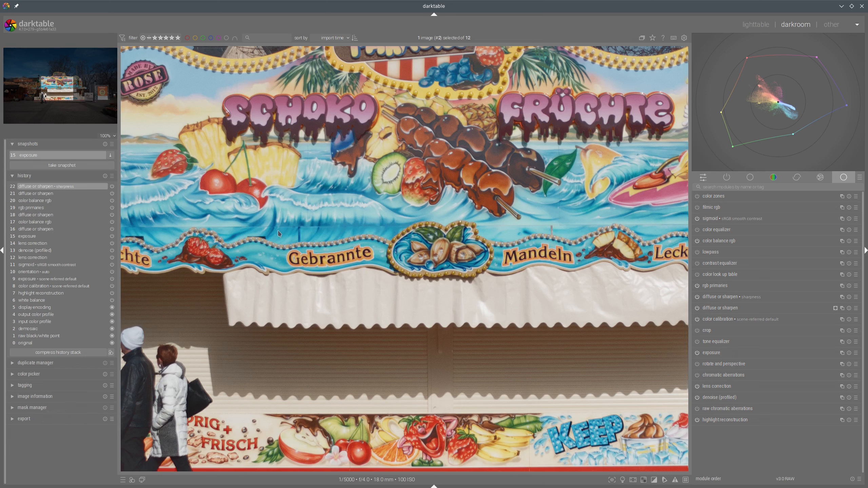
left_click_drag(164, 187, 135, 150)
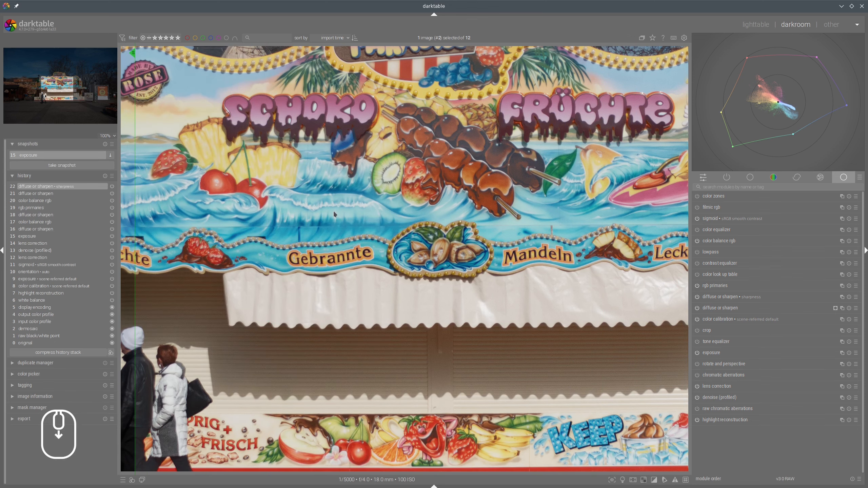
scroll(334, 213, "down", 3)
scroll(335, 215, "down", 2)
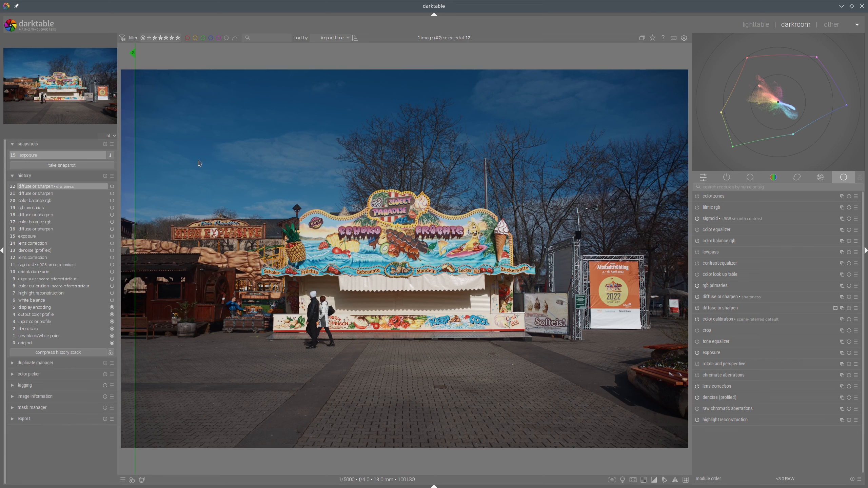
mouse_move(136, 158)
left_mouse_down()
mouse_move(544, 164)
mouse_move(146, 172)
left_mouse_up()
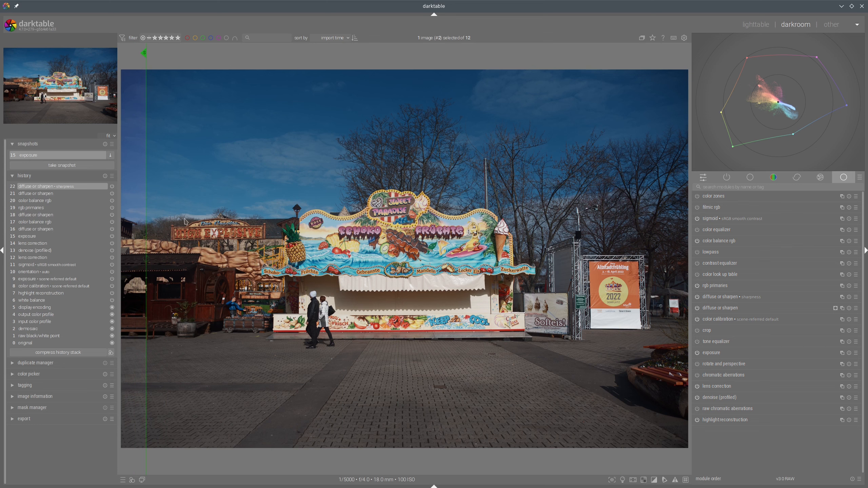
left_click_drag(148, 202, 88, 208)
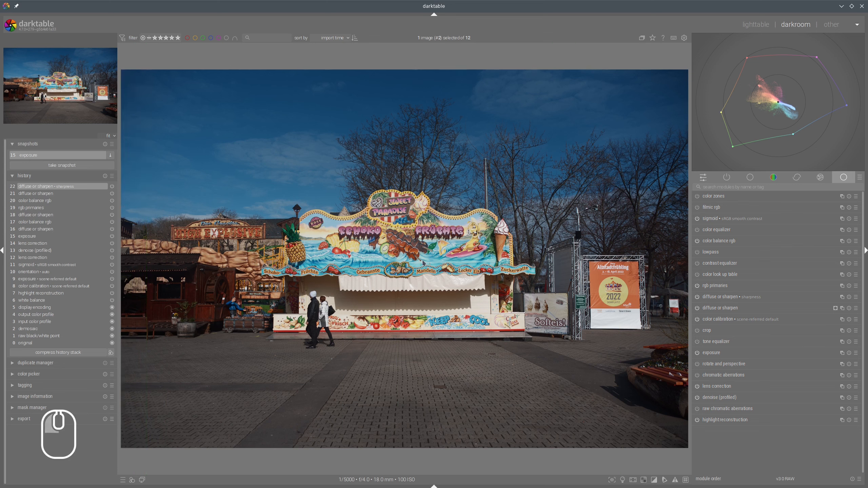
Turn on high quality processing and inspect the stall at 100% before returning to the full photo.
left_click(633, 482)
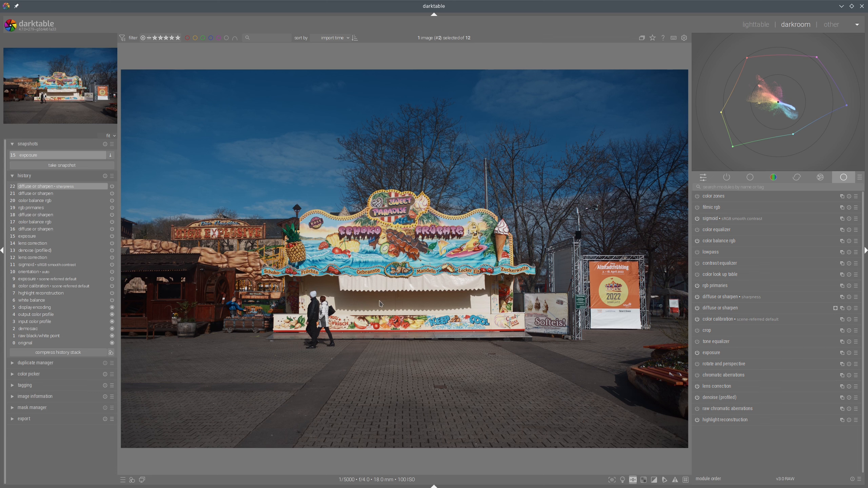
scroll(379, 304, "up", 3)
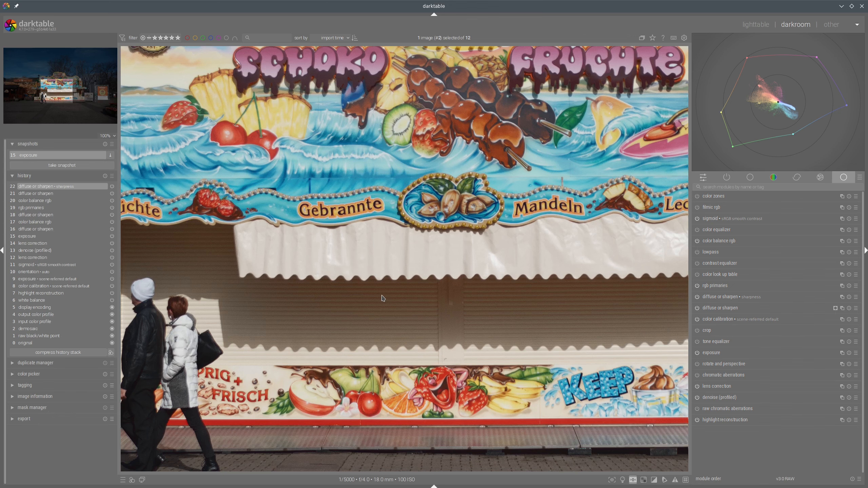
scroll(383, 298, "down", 2)
scroll(382, 298, "down", 1)
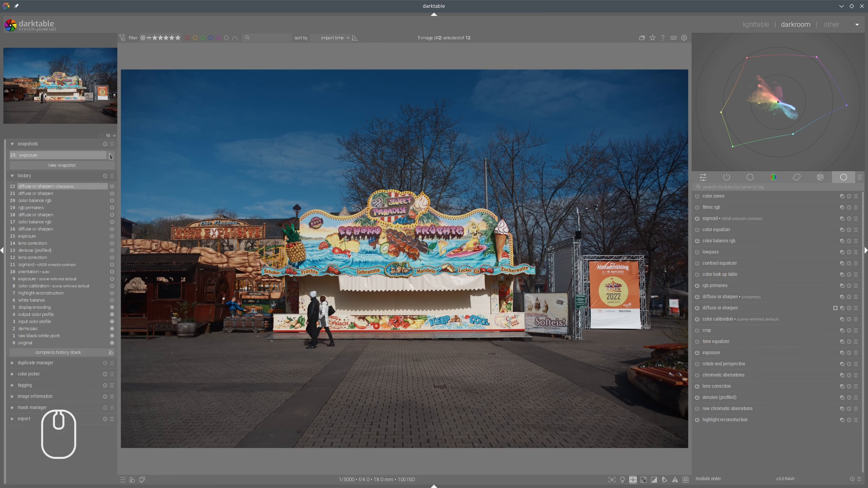
Compare the finished stall photo with the exposure snapshot once more and turn off high quality processing.
left_click(61, 156)
left_click_drag(280, 201, 54, 170)
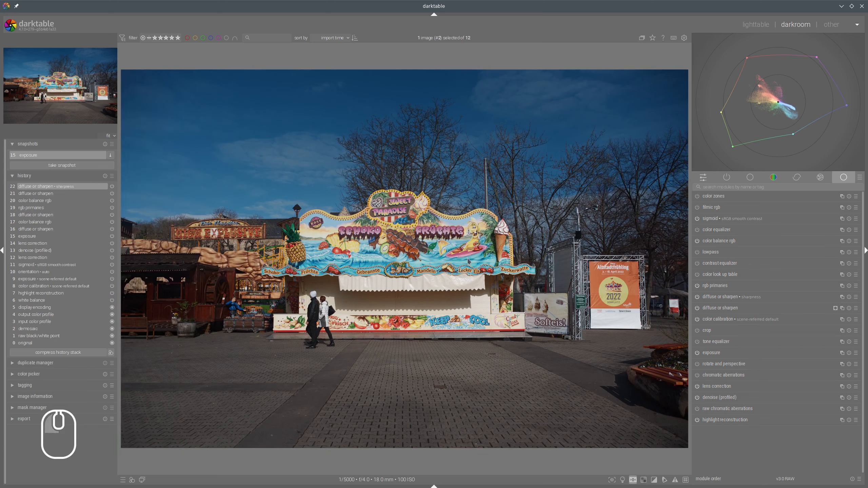
left_click(632, 481)
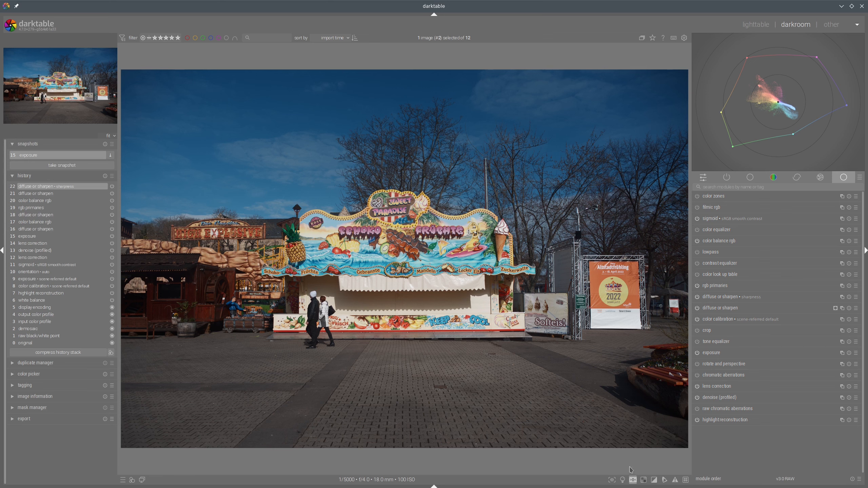
left_click(633, 480)
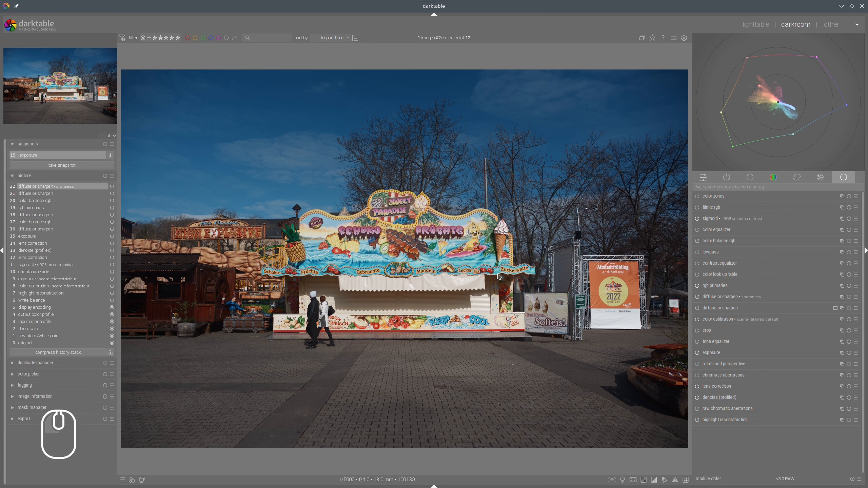
left_click_drag(125, 240, 118, 184)
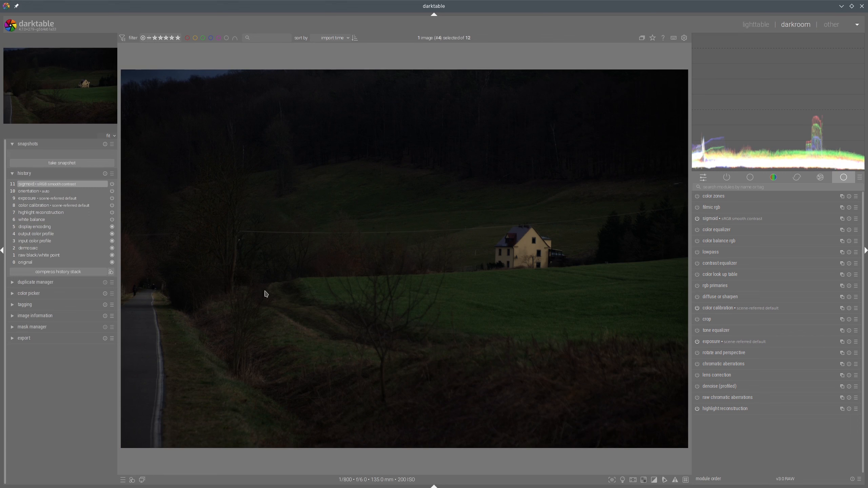
mouse_move(266, 290)
left_mouse_down()
mouse_move(649, 252)
mouse_move(267, 252)
left_mouse_up()
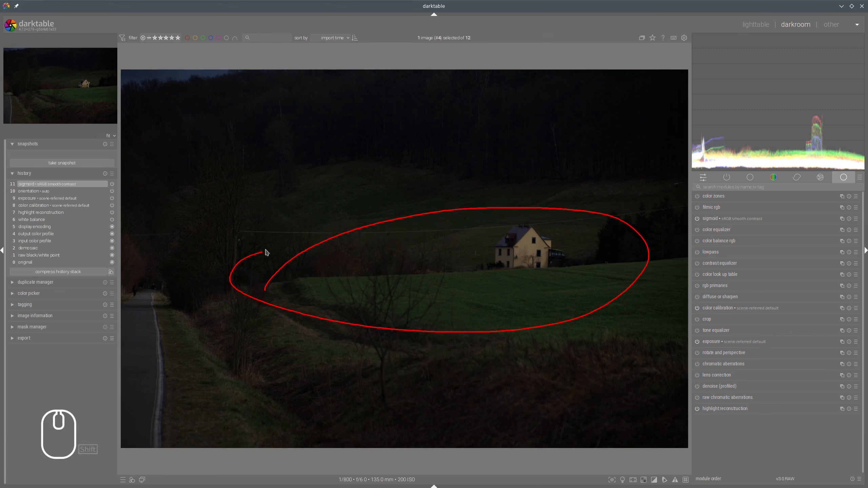
key("shift+super+F11")
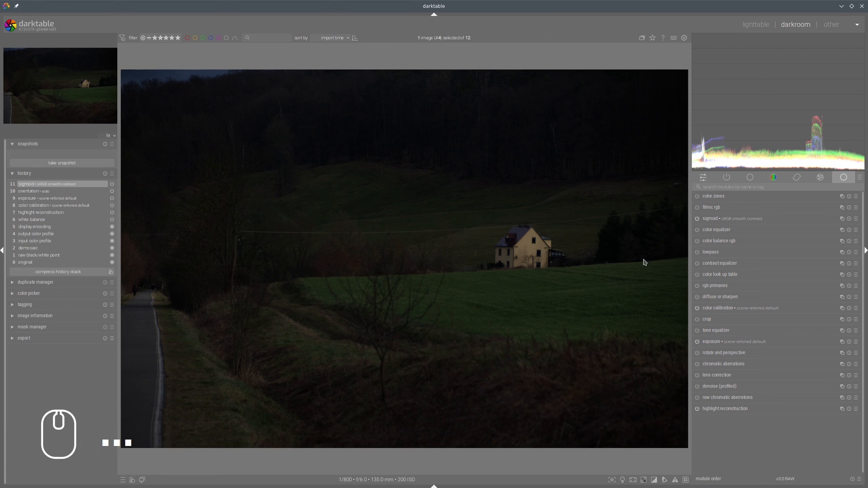
Enable lens correction and denoise (profiled) on the dark landscape photo with the house.
left_click(697, 375)
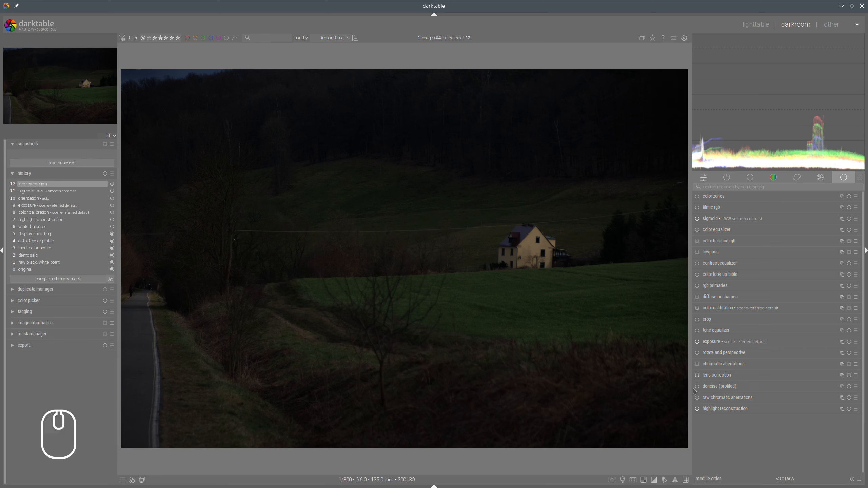
left_click(697, 386)
Raise the landscape photo's exposure to about +2.019 EV and collapse the exposure module.
left_click(731, 341)
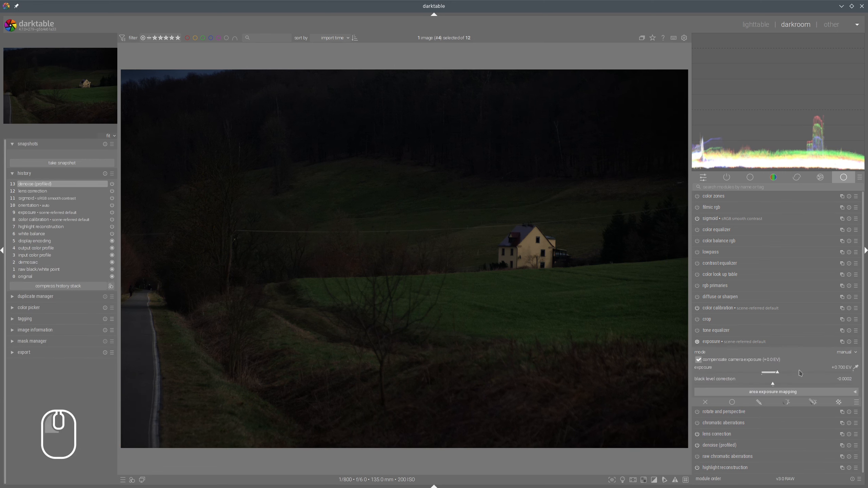
left_click_drag(800, 373, 807, 375)
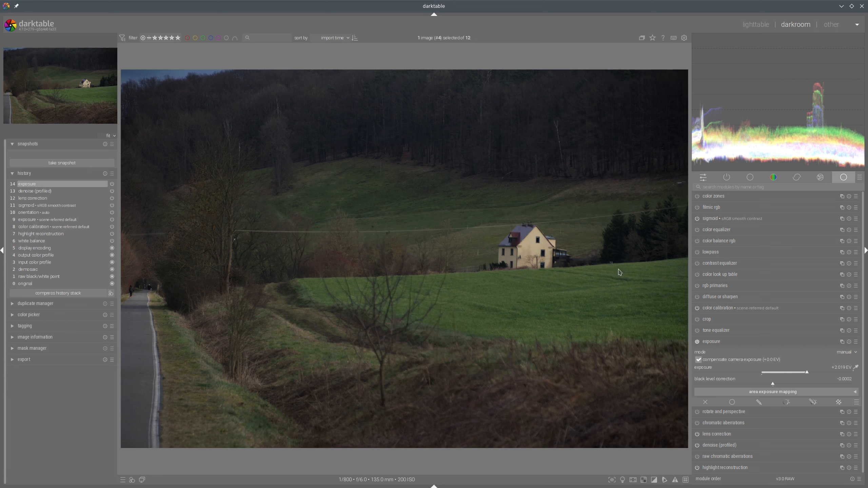
left_click(720, 343)
Apply the bloom preset in diffuse or sharpen, with the radius span at about 149 px and 6 iterations.
left_click(708, 297)
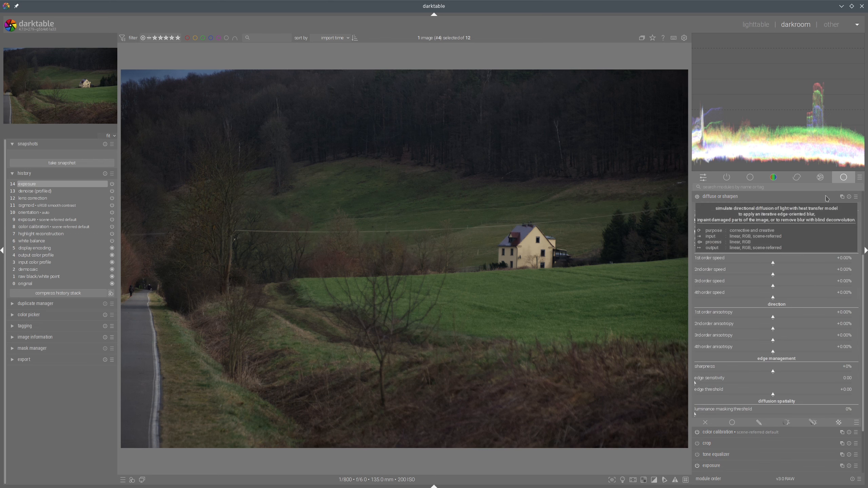
left_click(855, 197)
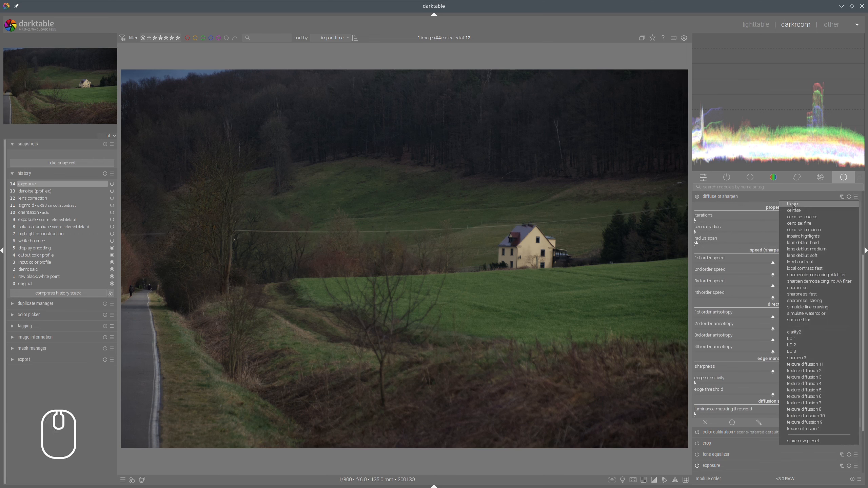
left_click(779, 204)
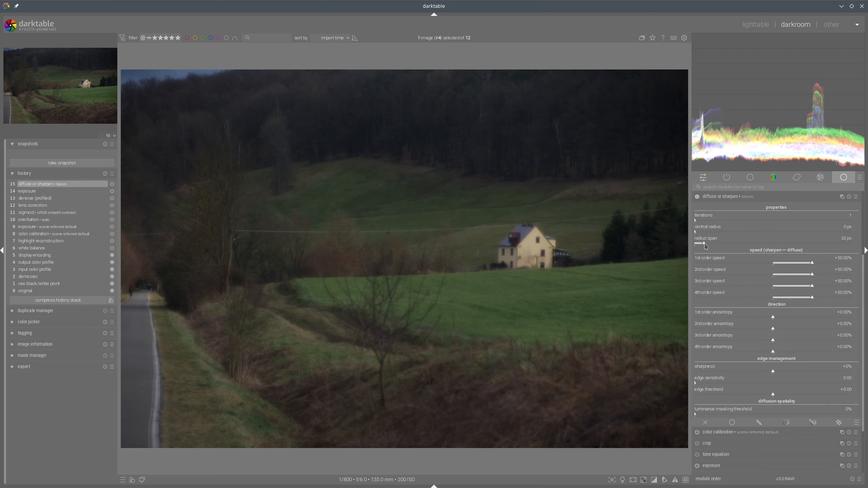
left_click_drag(705, 244, 740, 244)
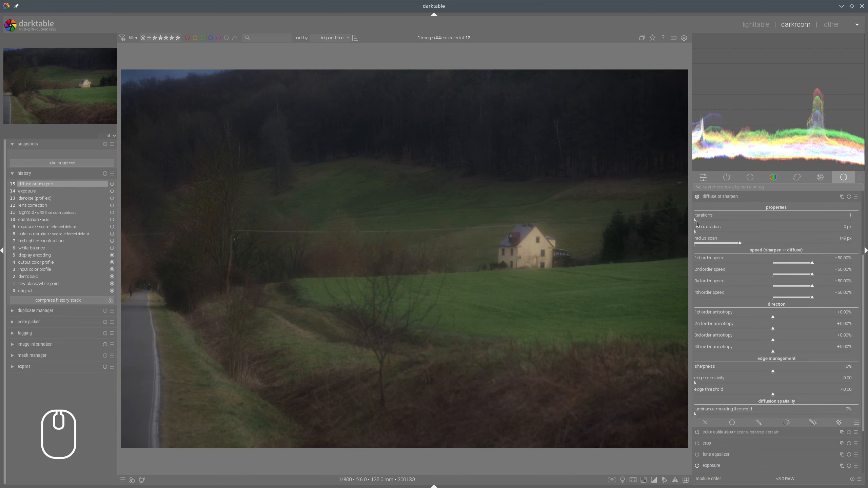
left_click_drag(696, 222, 702, 222)
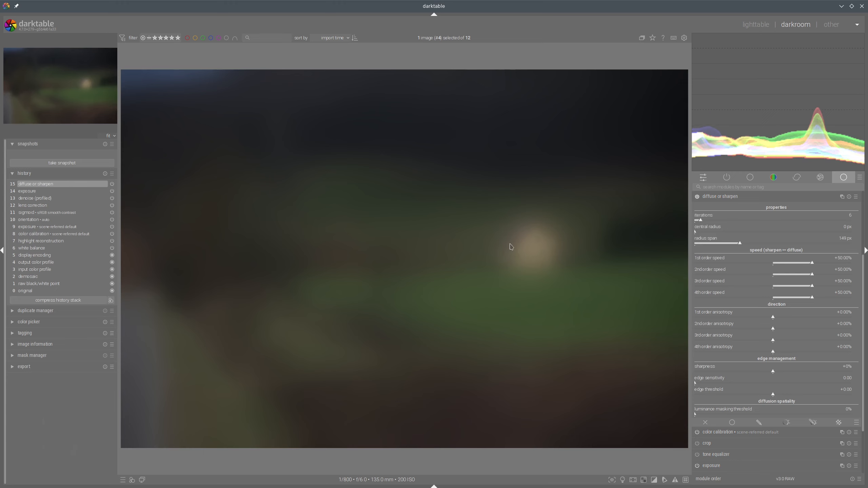
Turn on drawn and parametric mask blending for diffuse or sharpen and set its blend mode to multiply.
left_click(814, 424)
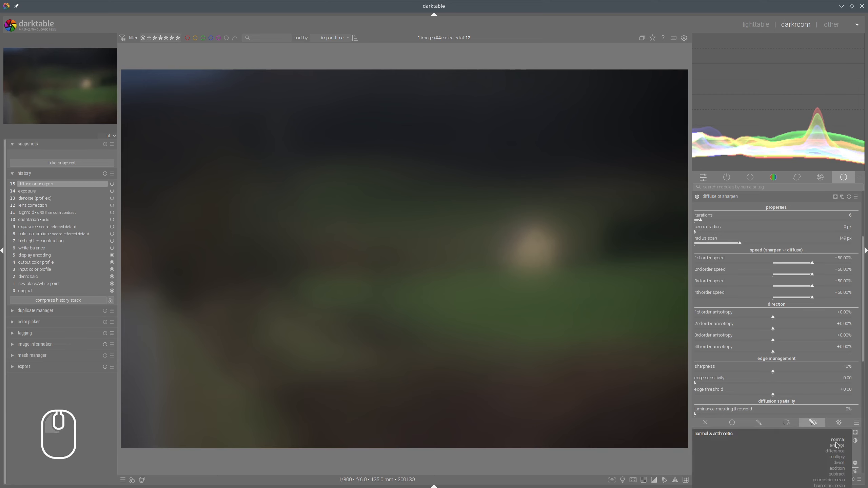
left_click(836, 437)
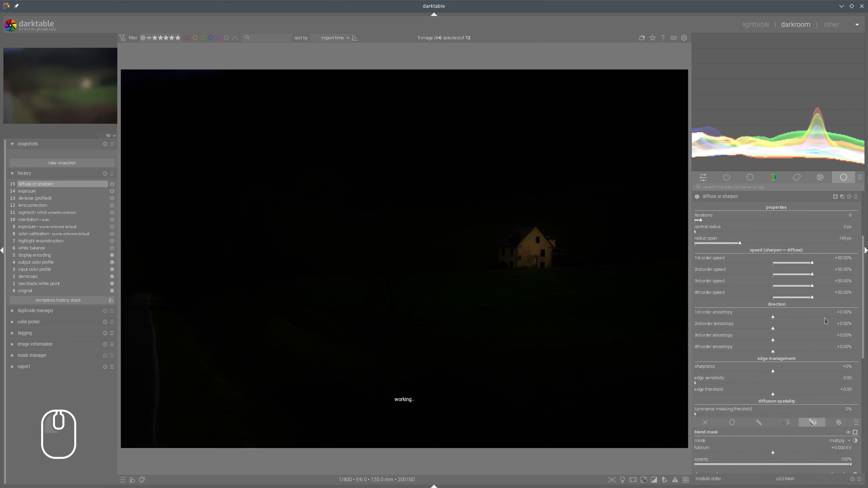
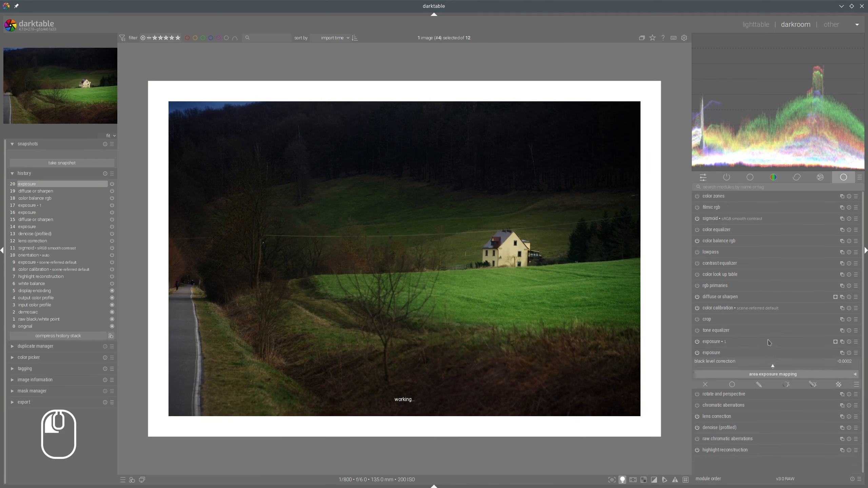
Check the photo with color assessment toggled, and set the diffuse or sharpen blend opacity to about 56%.
left_click(622, 480)
left_click(622, 480)
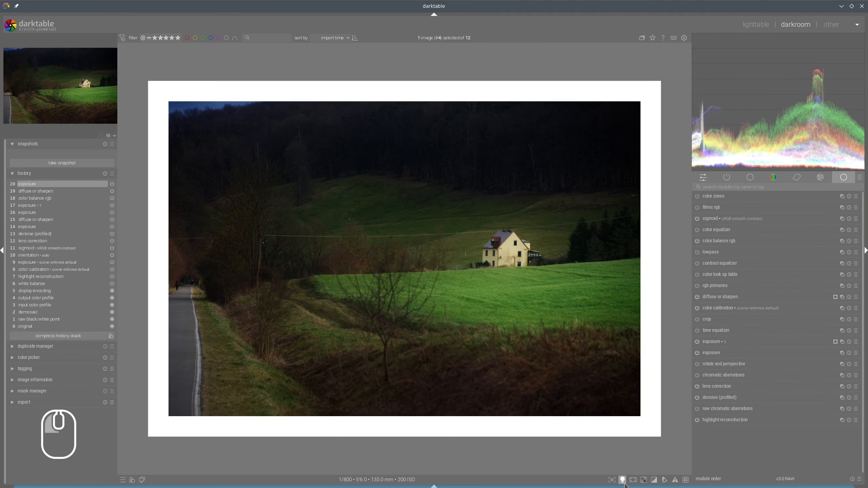
left_click(716, 296)
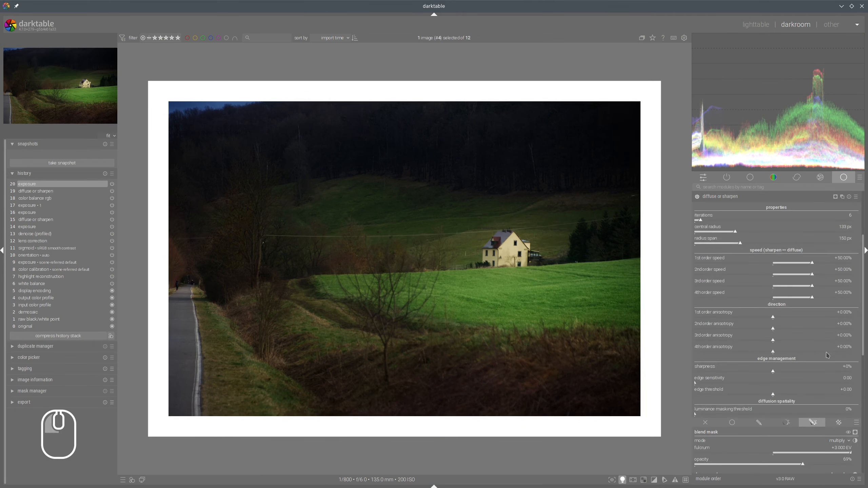
left_click(784, 466)
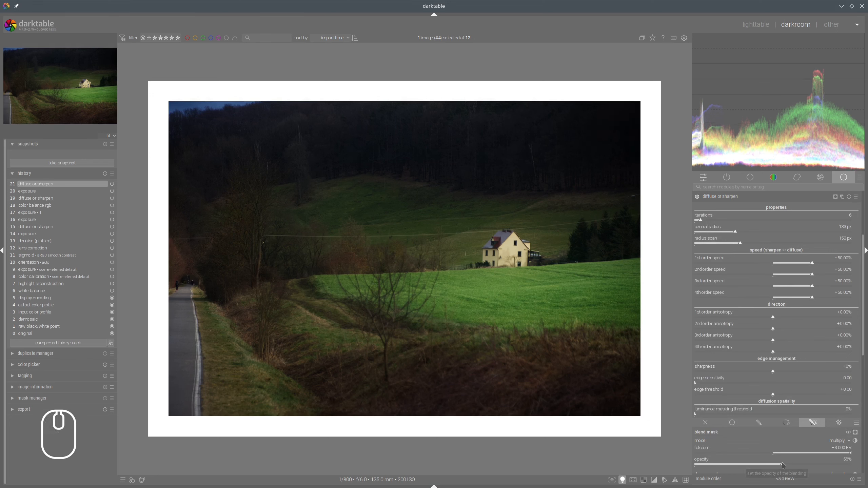
left_click(748, 202)
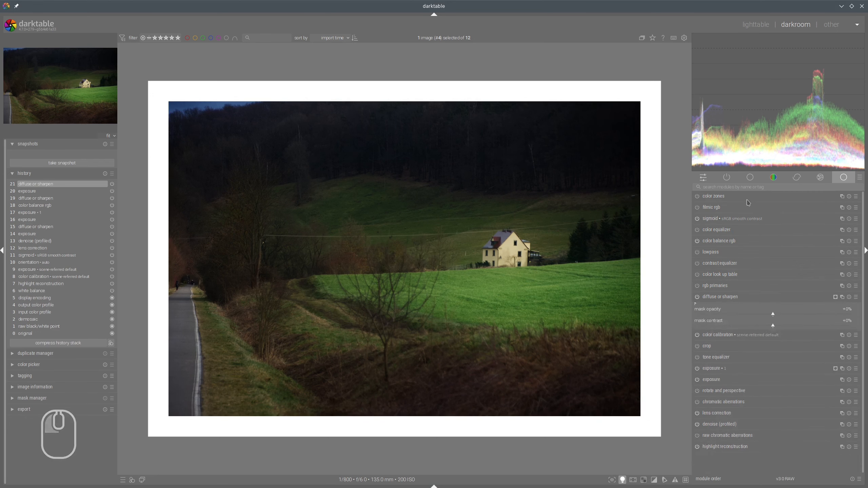
Set the highlights brilliance in color balance rgb to about +32% and collapse the module.
left_click(729, 242)
left_click(799, 407)
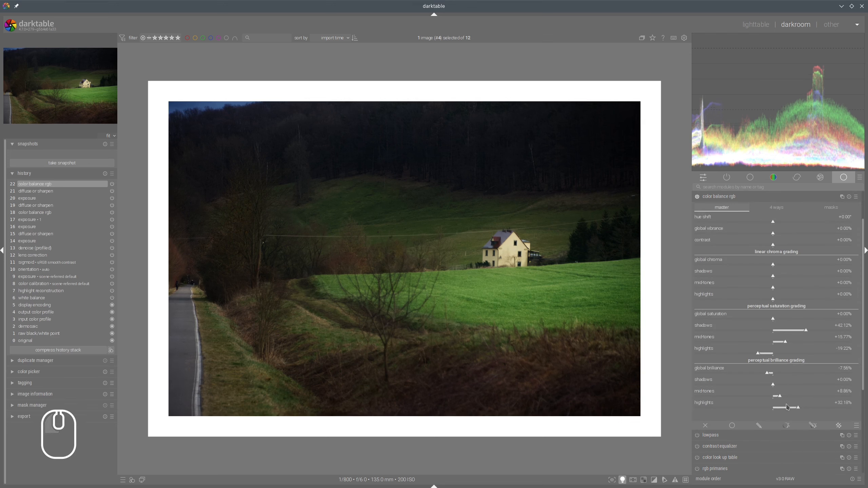
left_click(756, 196)
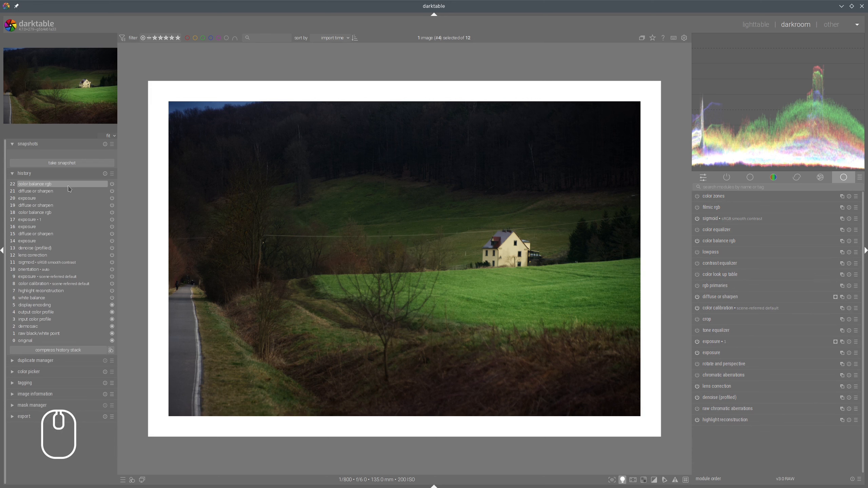
Review earlier history states back to exposure entry 14, take a snapshot of that state and display it.
left_click(27, 199)
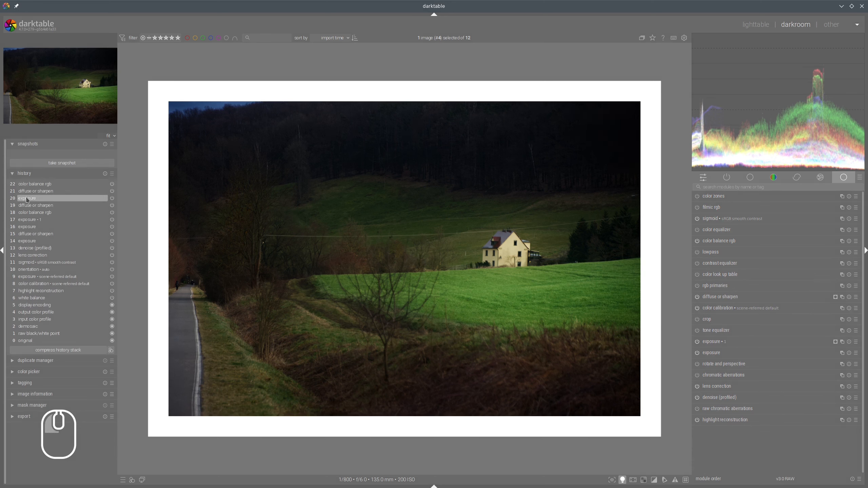
left_click(27, 227)
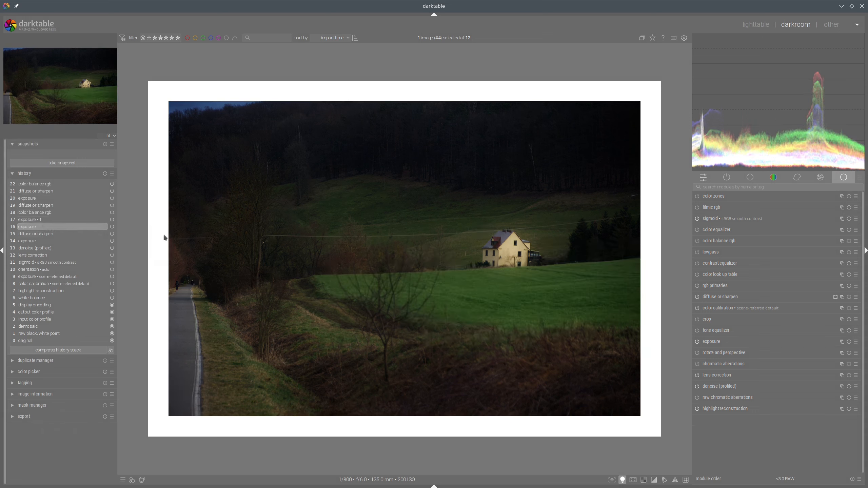
left_click(27, 241)
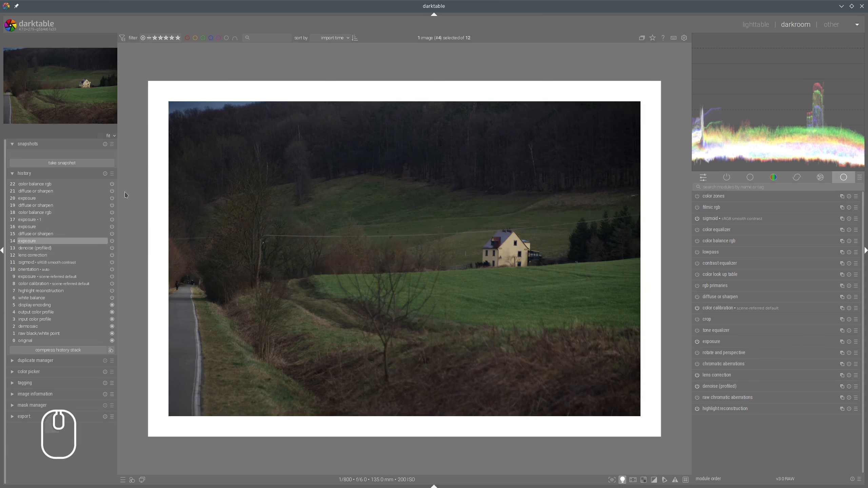
left_click(61, 163)
left_click(58, 155)
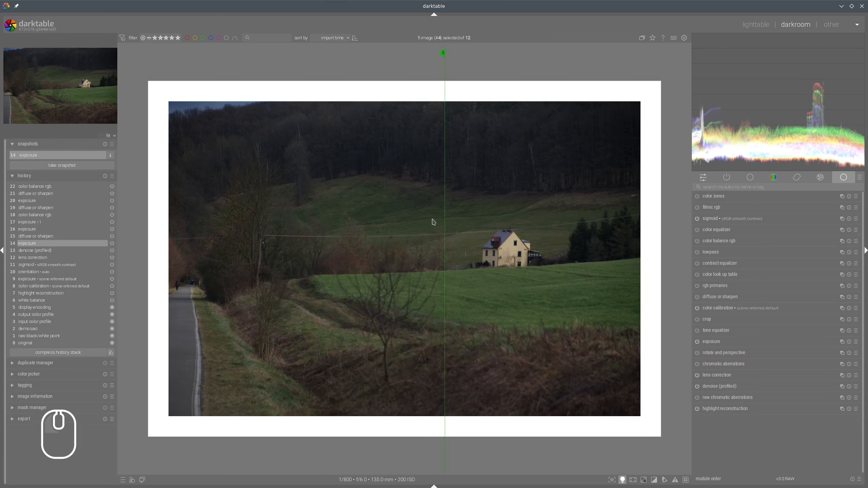
Return to the latest color balance rgb history state and compare it with the exposure snapshot across the photo.
left_click(38, 186)
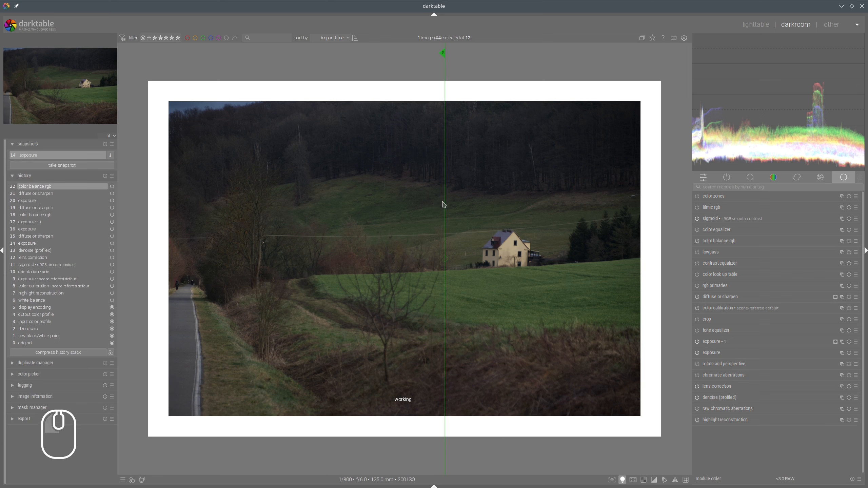
left_click_drag(444, 203, 408, 193)
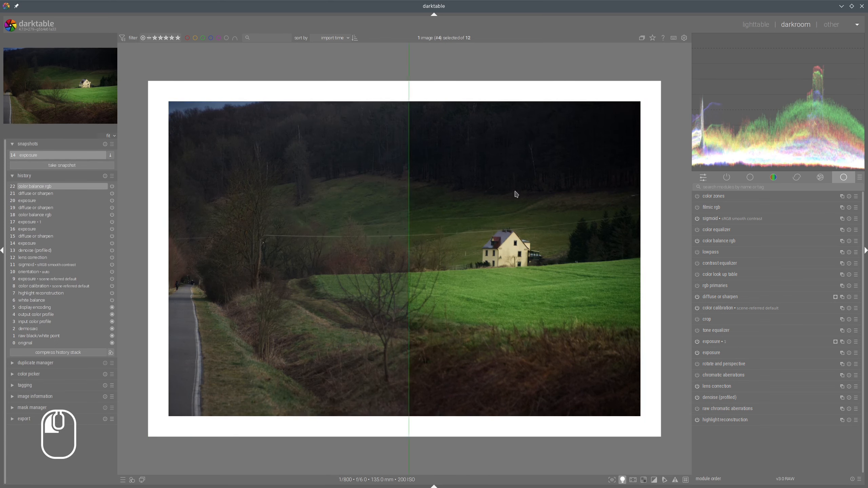
left_click_drag(516, 195, 134, 194)
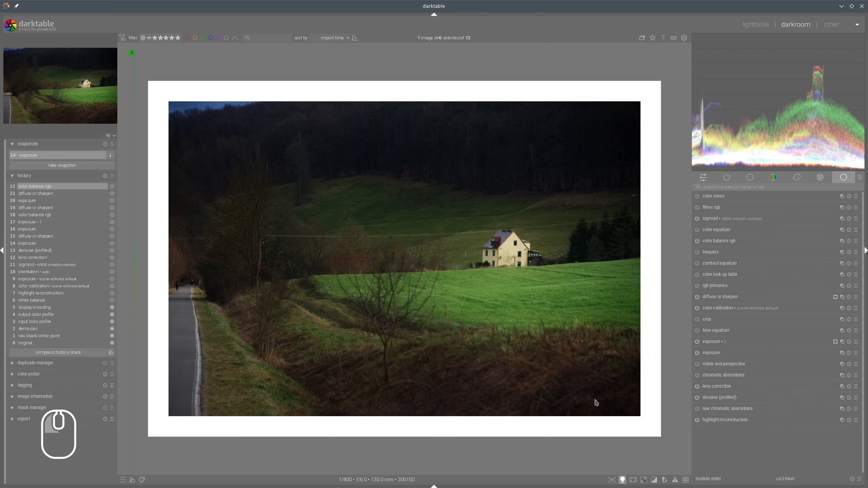
Turn off color assessment, compare the enlarged photo with the exposure snapshot, and reset the snapshots.
left_click(623, 480)
left_click_drag(428, 230, 126, 225)
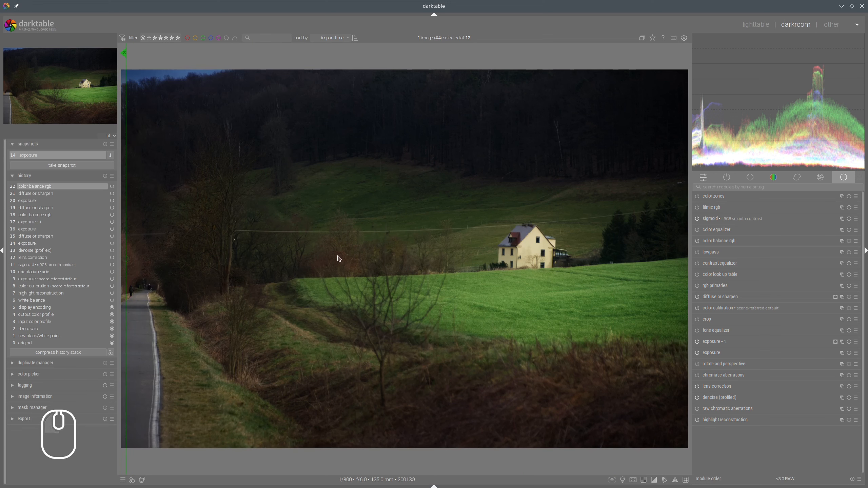
mouse_move(302, 236)
left_mouse_down()
mouse_move(670, 276)
mouse_move(431, 229)
left_mouse_up()
left_click_drag(127, 204, 166, 212)
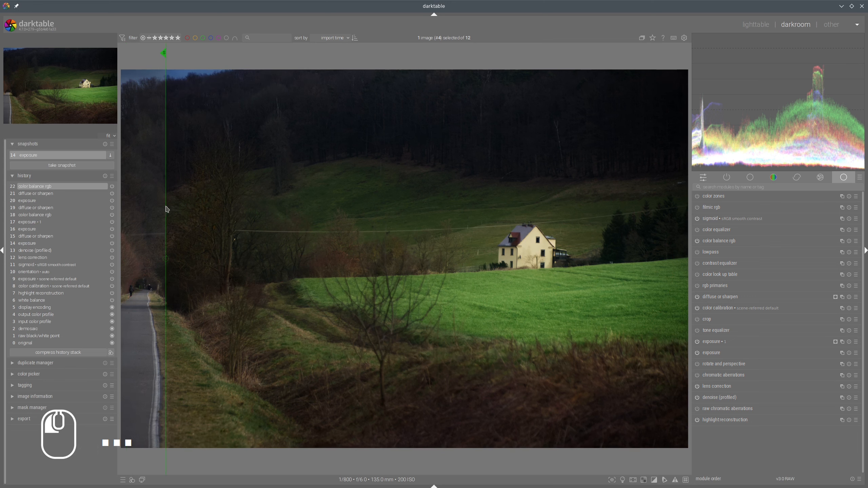
left_click(105, 144)
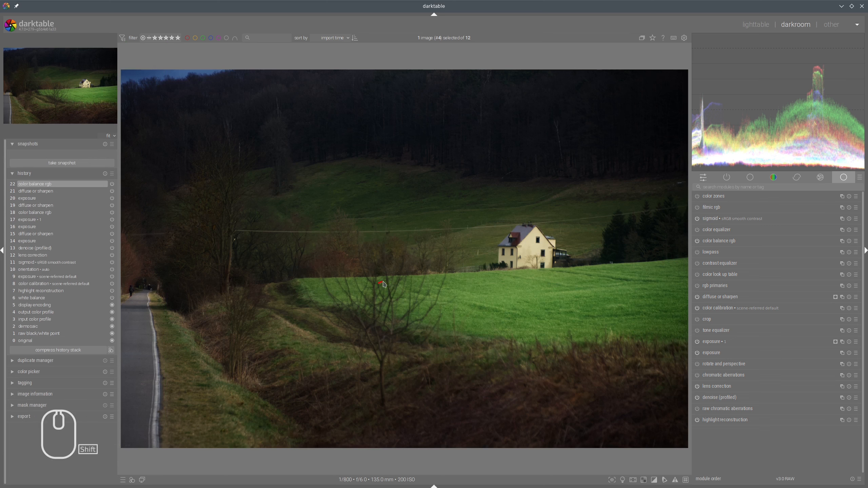
mouse_move(378, 282)
left_mouse_down()
mouse_move(511, 313)
mouse_move(440, 290)
left_mouse_up()
key("shift+super+F11")
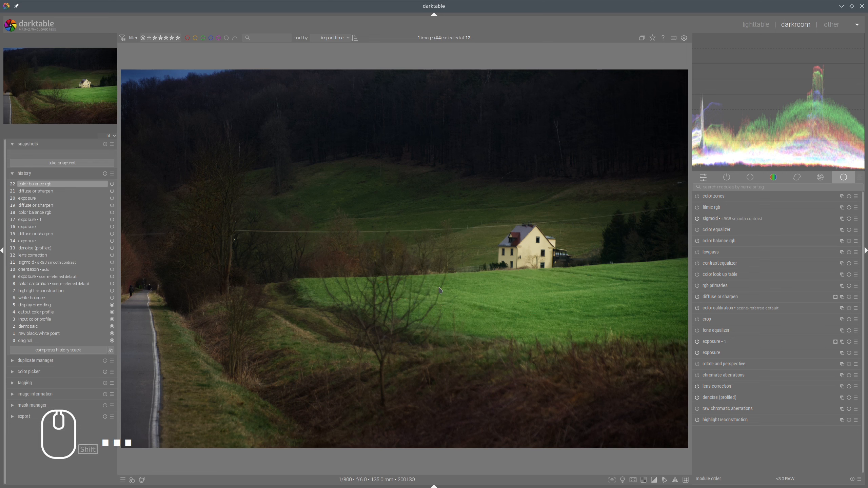
Expand the rgb primaries module.
left_click(716, 286)
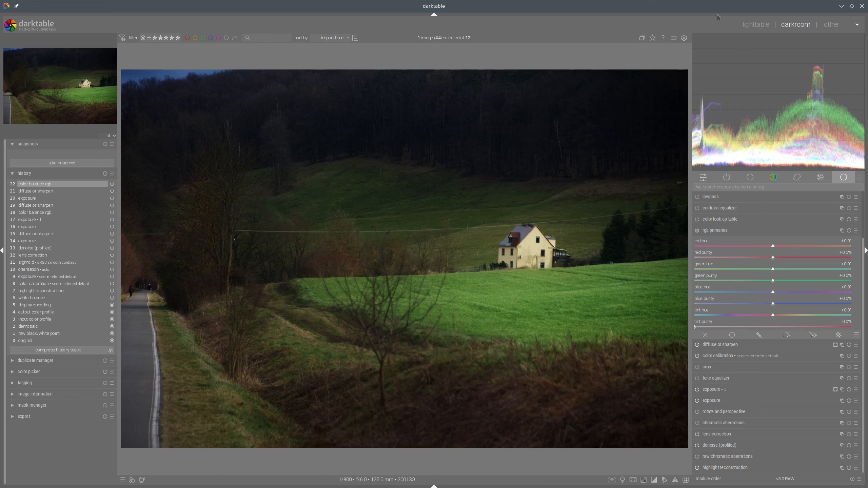
Switch the scope to the vectorscope and set red hue to -3.5° and green hue to +4.9° in rgb primaries.
left_click(695, 37)
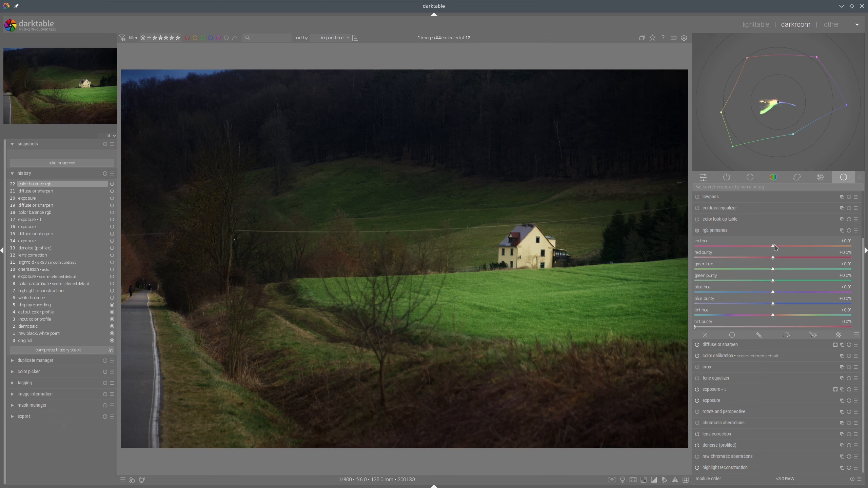
left_click_drag(774, 247, 761, 250)
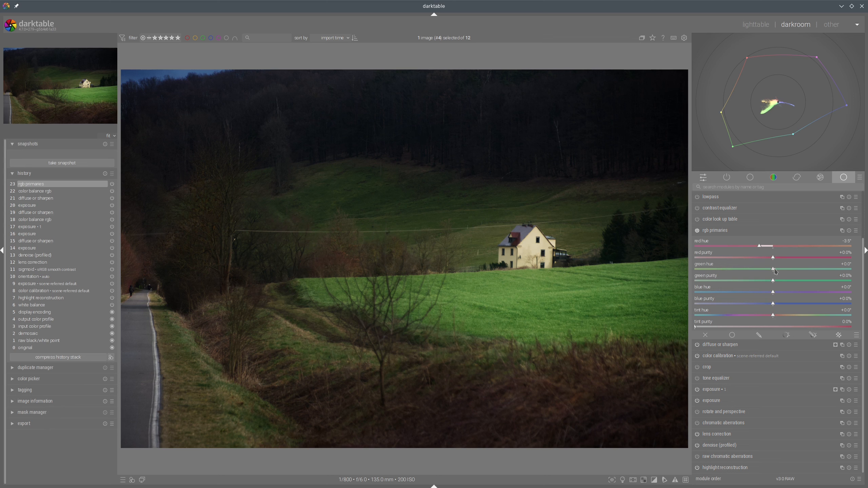
left_click_drag(774, 271, 793, 271)
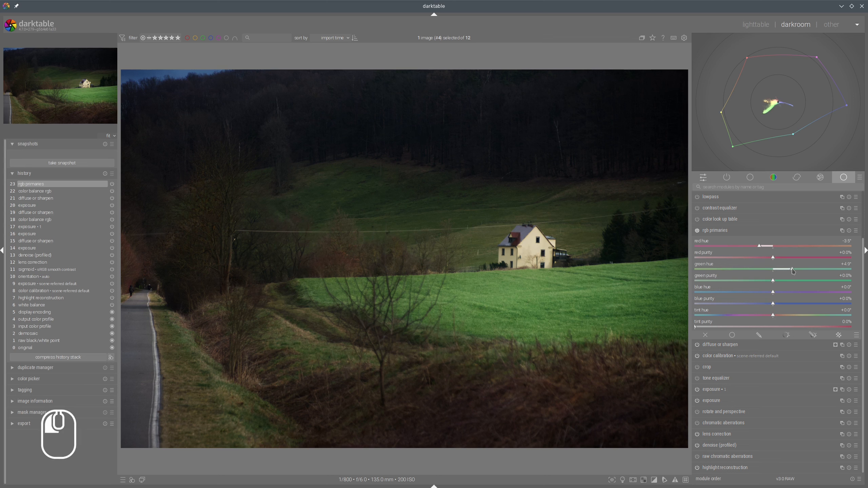
Toggle the rgb primaries module off and on to compare the photo with and without the hue shifts.
left_click(697, 230)
left_click(697, 230)
left_click(697, 230)
left_click(697, 229)
left_click(697, 230)
left_click(697, 230)
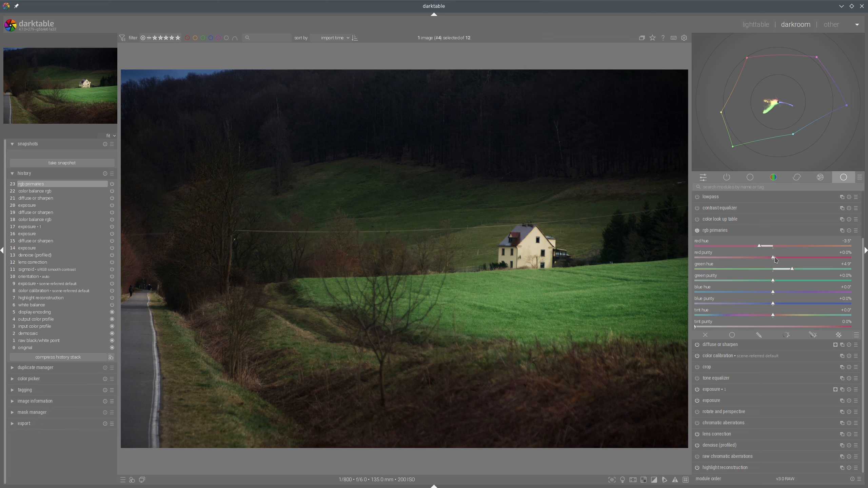
Set red purity to +15.2% and green purity to +14.4% in rgb primaries, check its before and after, and collapse the module.
mouse_move(774, 257)
left_mouse_down()
mouse_move(793, 258)
mouse_move(796, 282)
left_mouse_up()
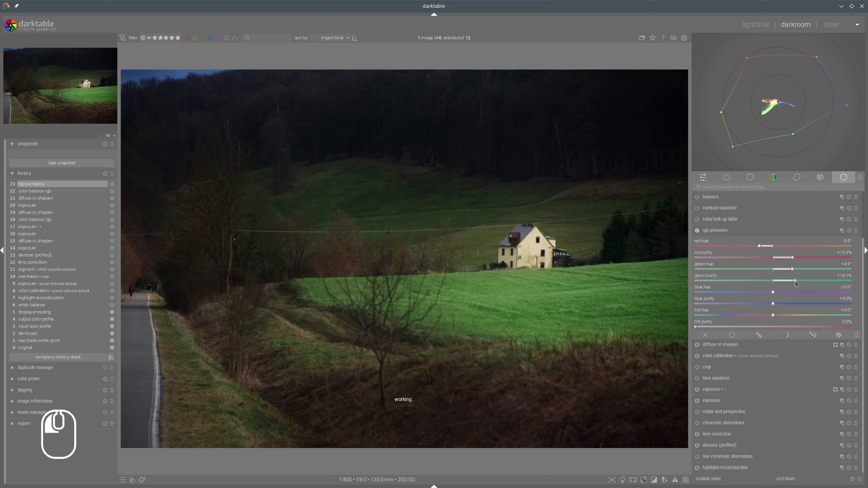
left_click(797, 258)
left_click(697, 229)
left_click(697, 230)
left_click(697, 230)
left_click(697, 230)
left_click(697, 230)
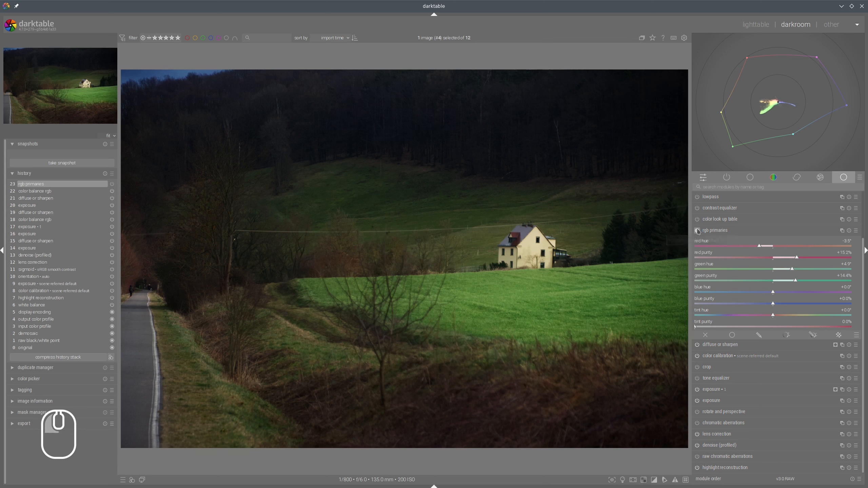
left_click(697, 230)
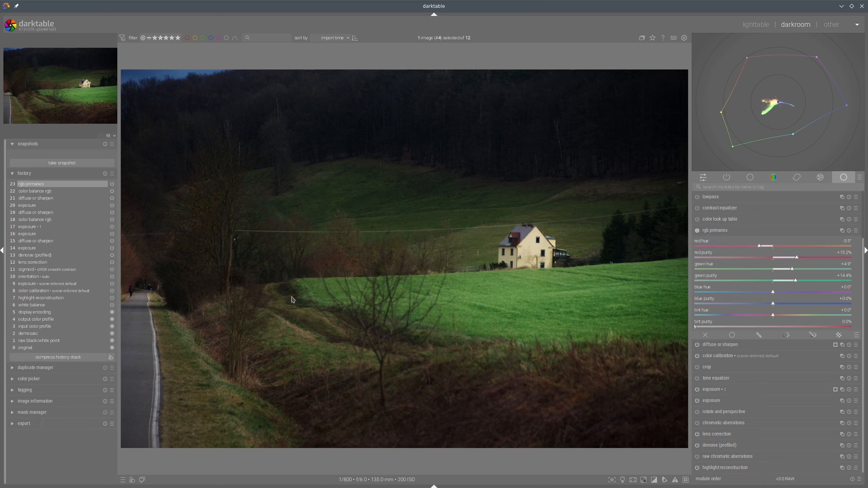
left_click(725, 234)
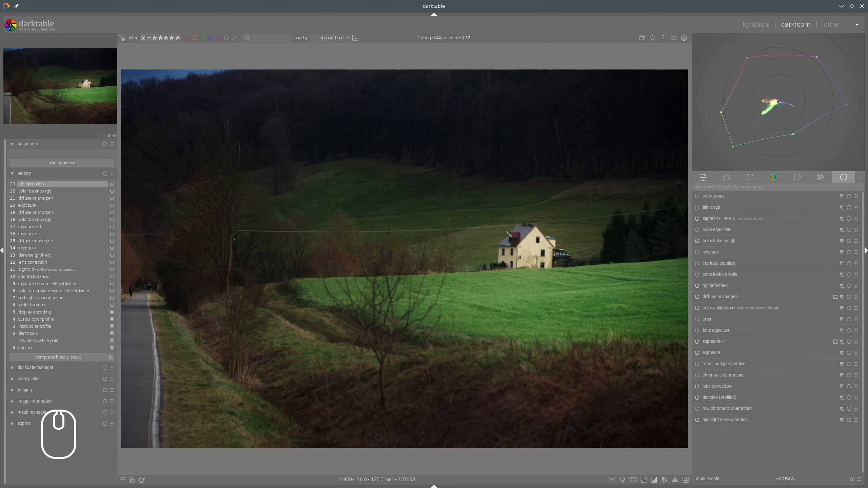
Examine the house and the surrounding fields at 100% and in the full view.
scroll(539, 277, "up", 4)
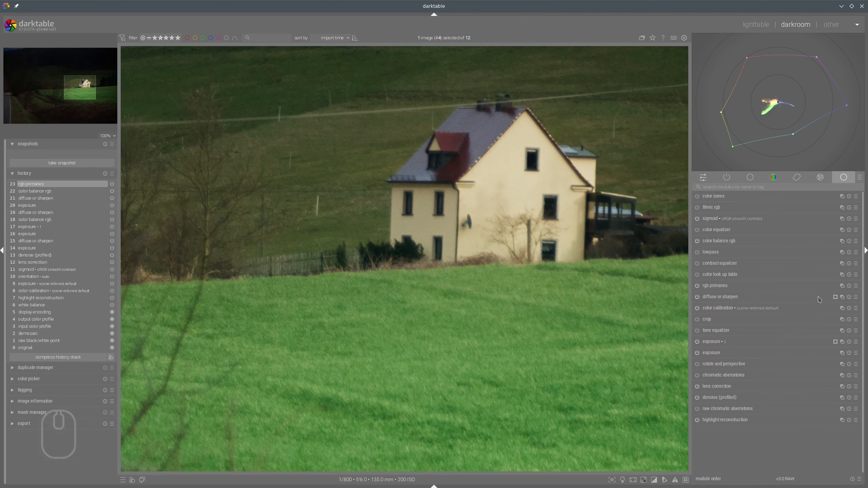
left_click_drag(504, 236, 439, 226)
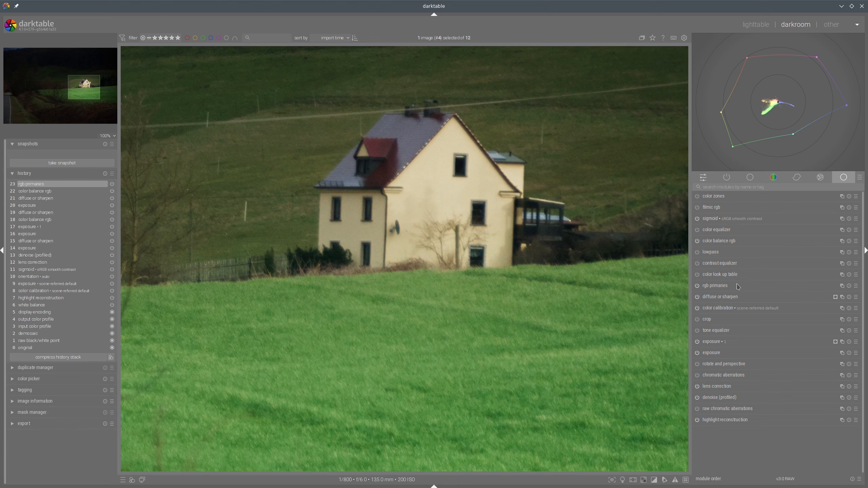
scroll(436, 256, "down", 4)
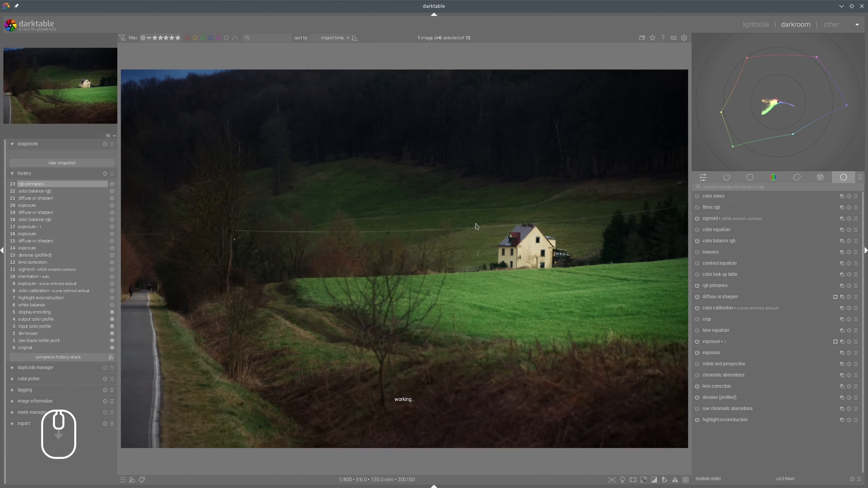
scroll(535, 255, "up", 2)
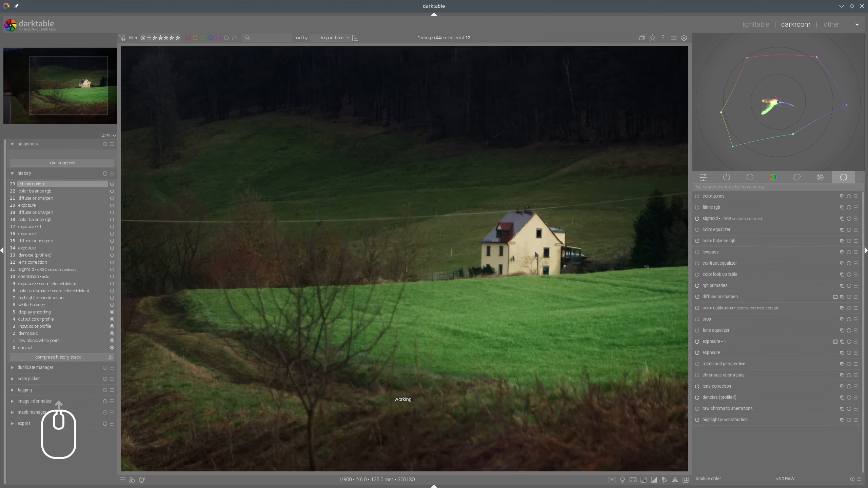
scroll(566, 249, "down", 2)
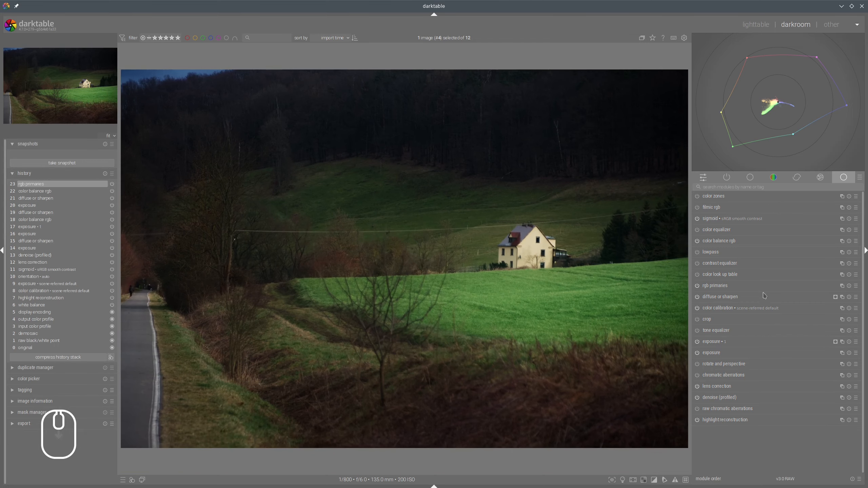
Add a new diffuse or sharpen instance, try the sharpness preset, and apply the sharpen demosaicing: AA filter preset instead.
left_click(842, 297)
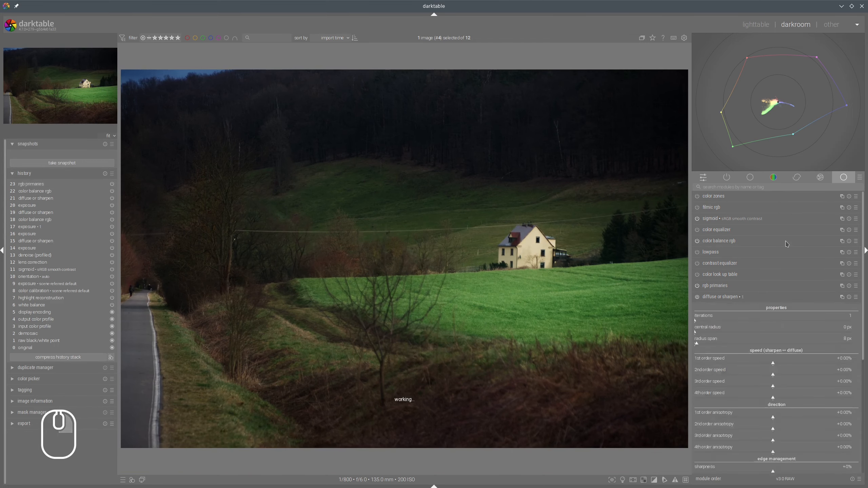
left_click(856, 196)
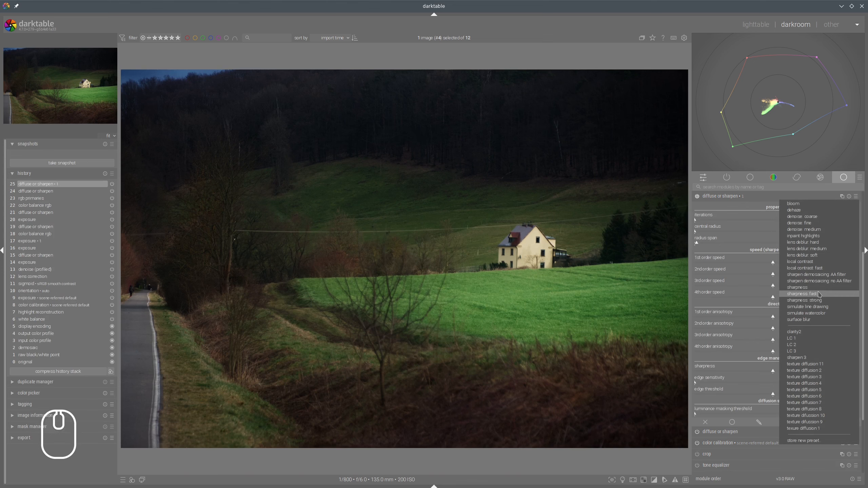
left_click(798, 287)
scroll(650, 257, "up", 4)
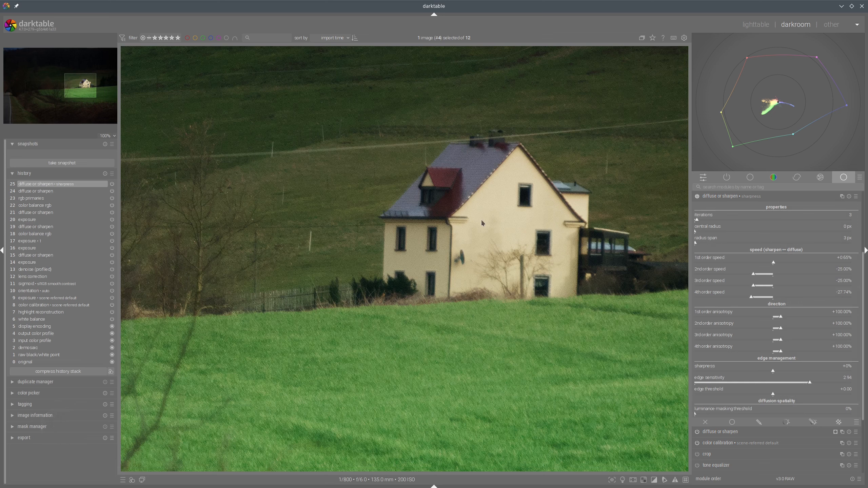
left_click(856, 197)
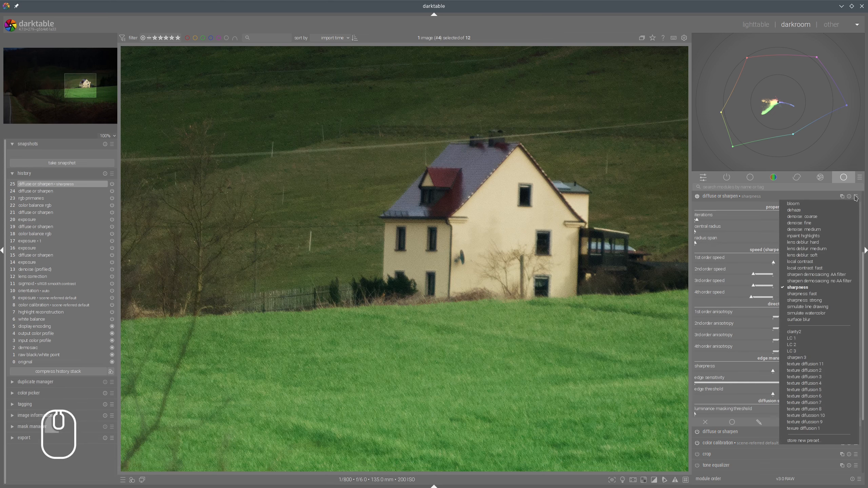
left_click(824, 276)
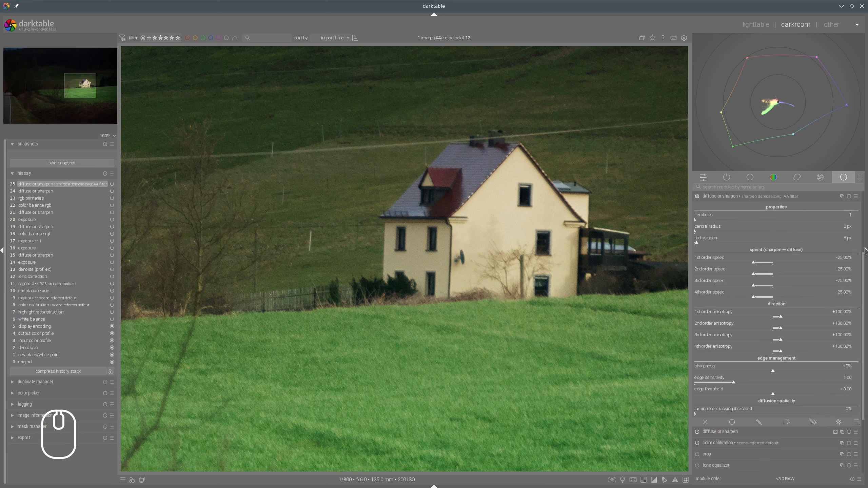
Compare the photo with the new sharpening instance off and on, collapse it, and inspect the house up close and in full.
left_click(697, 197)
left_click(697, 196)
left_click(698, 197)
left_click(698, 198)
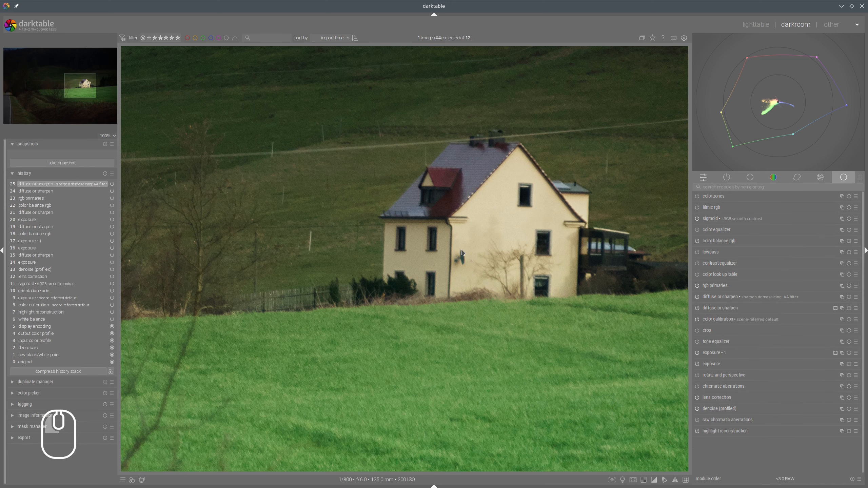
scroll(465, 247, "down", 5)
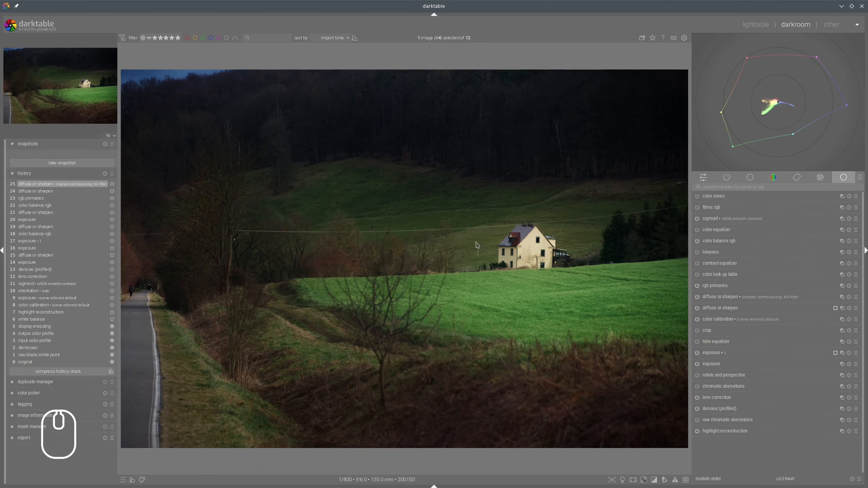
scroll(521, 251, "up", 5)
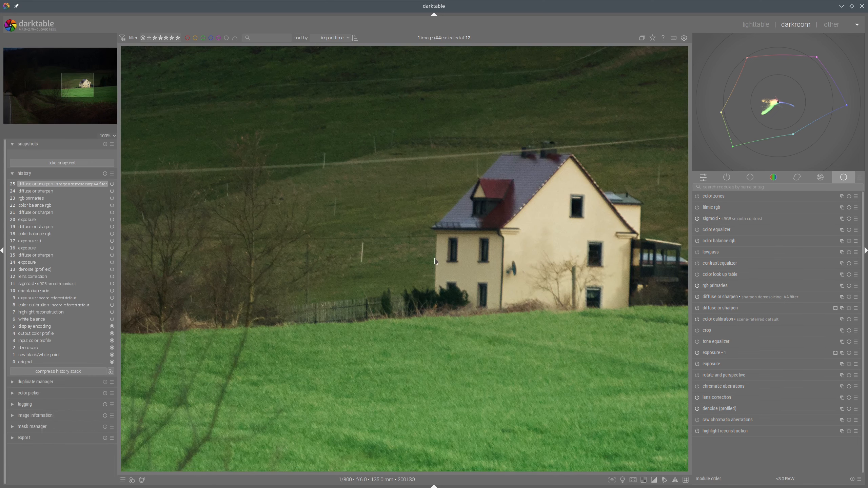
scroll(432, 257, "down", 5)
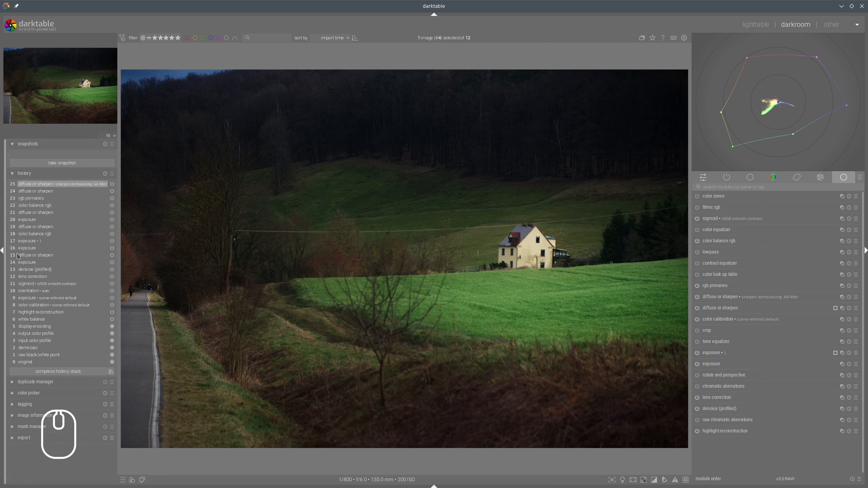
Take a snapshot of exposure history entry 14, display it, and compare it with the latest diffuse or sharpen state.
left_click(34, 263)
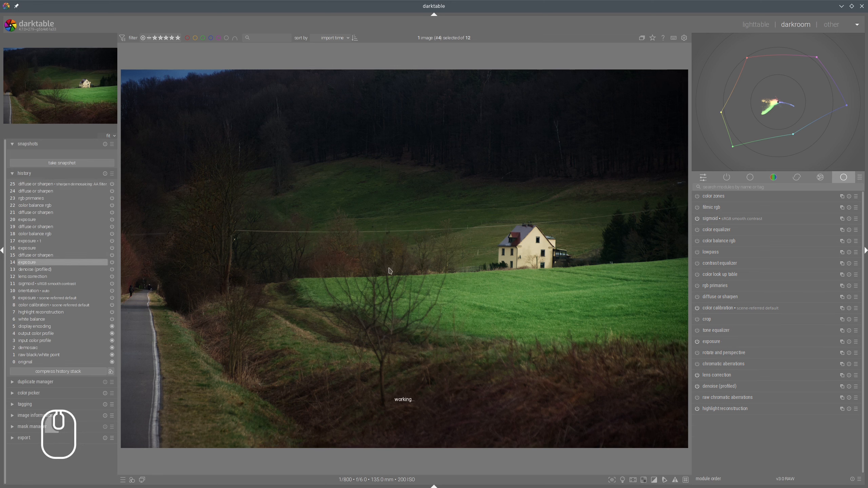
left_click(55, 163)
left_click(55, 155)
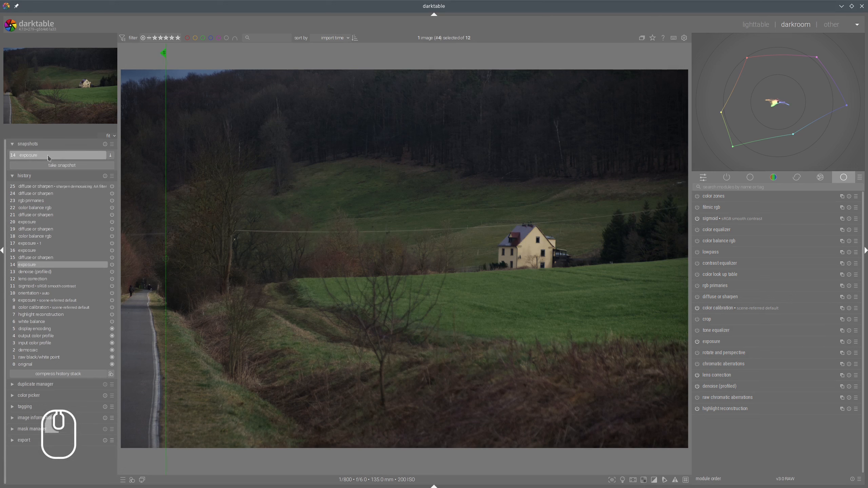
left_click_drag(165, 171, 103, 192)
left_click(36, 188)
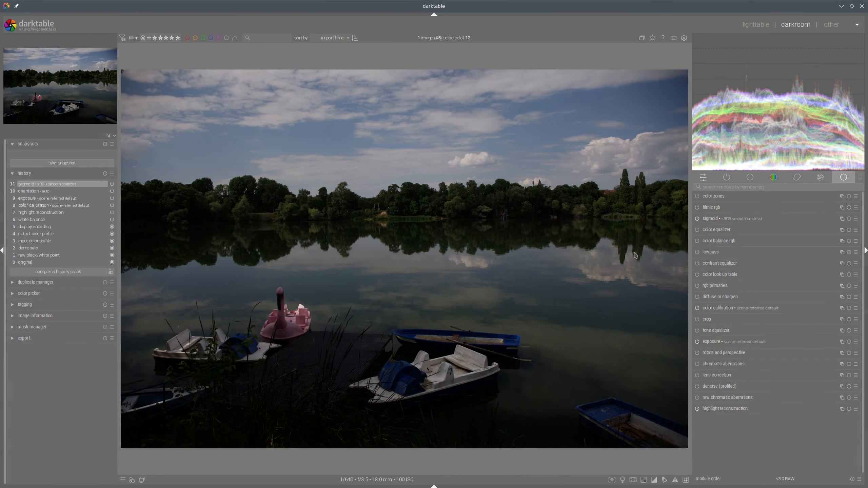
Enable lens correction and denoise (profiled) on the lake photo with the boats and set its exposure to +2.503 EV.
left_click(698, 375)
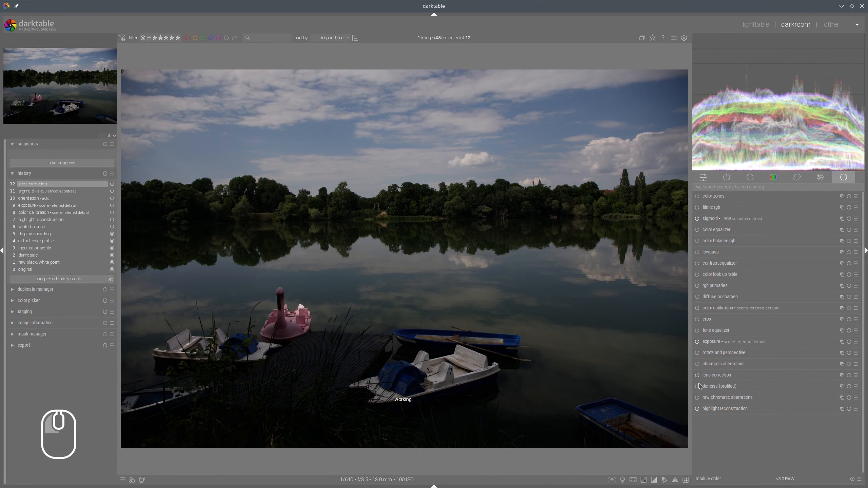
left_click(697, 386)
left_click(711, 342)
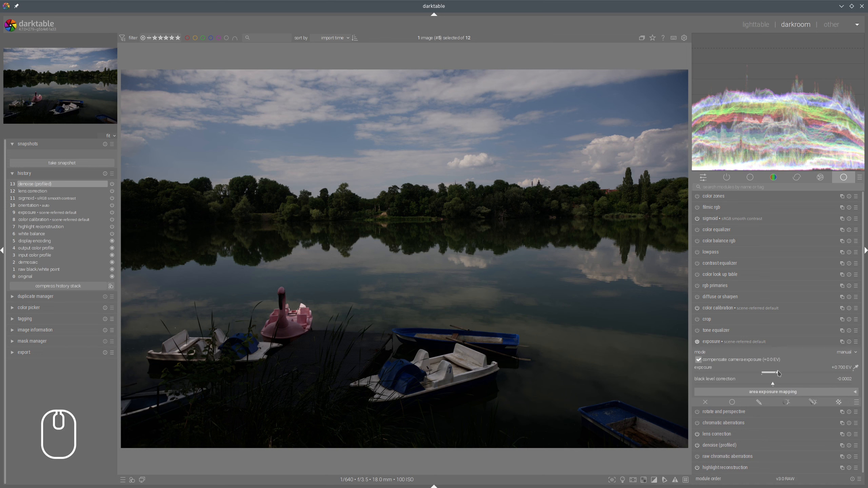
left_click_drag(778, 372, 803, 376)
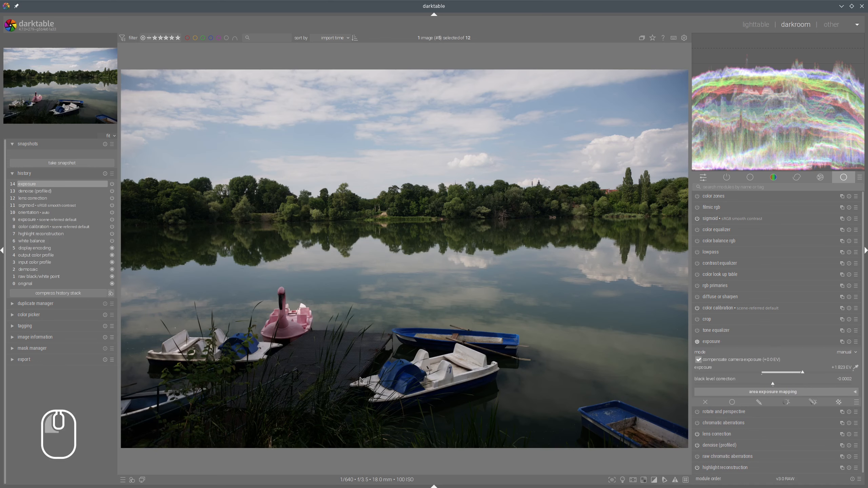
mouse_move(146, 328)
left_mouse_down()
mouse_move(226, 281)
mouse_move(610, 300)
mouse_move(696, 369)
mouse_move(656, 453)
mouse_move(391, 478)
mouse_move(146, 411)
mouse_move(162, 330)
mouse_move(178, 314)
left_mouse_up()
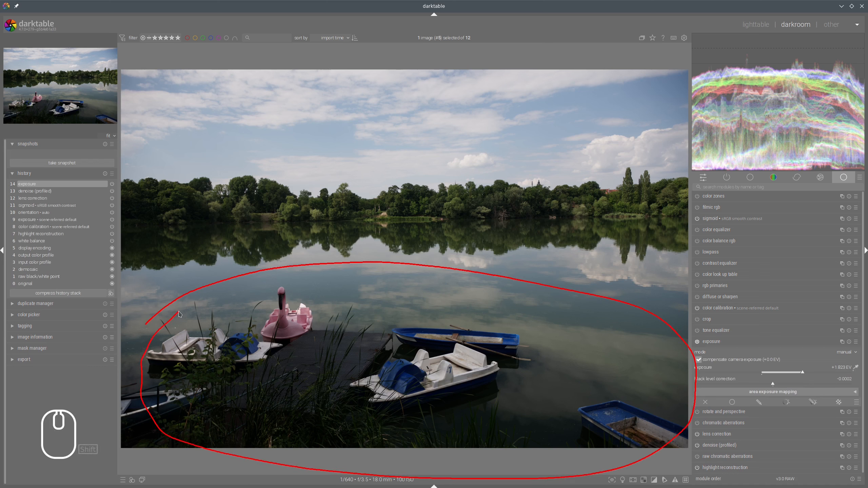
key("shift+super+F11")
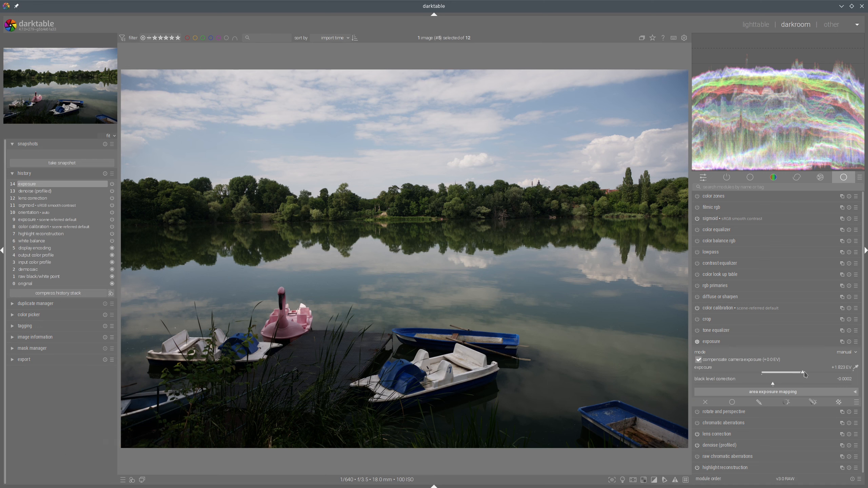
left_click_drag(803, 372, 818, 374)
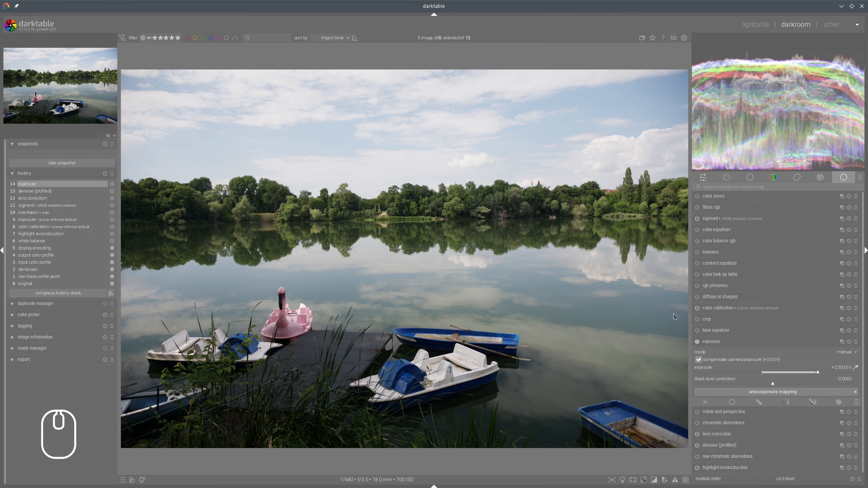
Apply the tone equalizer preset compress shadows/highlights (GF): medium, auto-adjust its mask exposure compensation, and collapse the module.
left_click(792, 333)
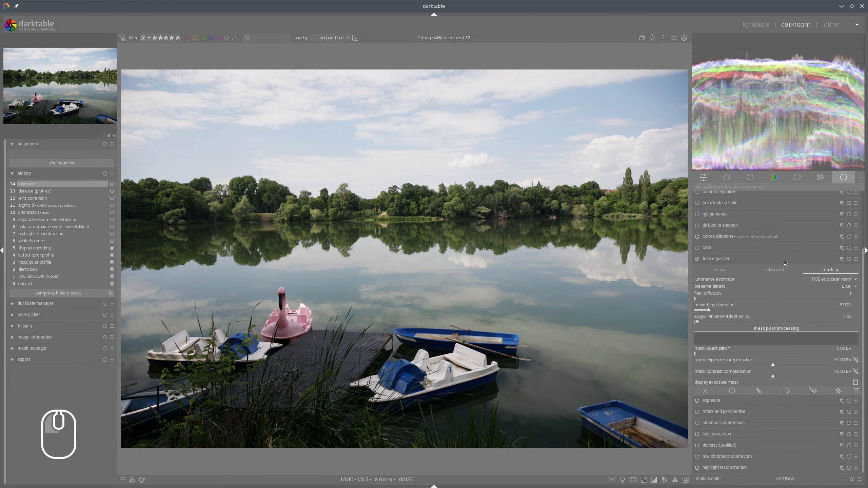
left_click(856, 259)
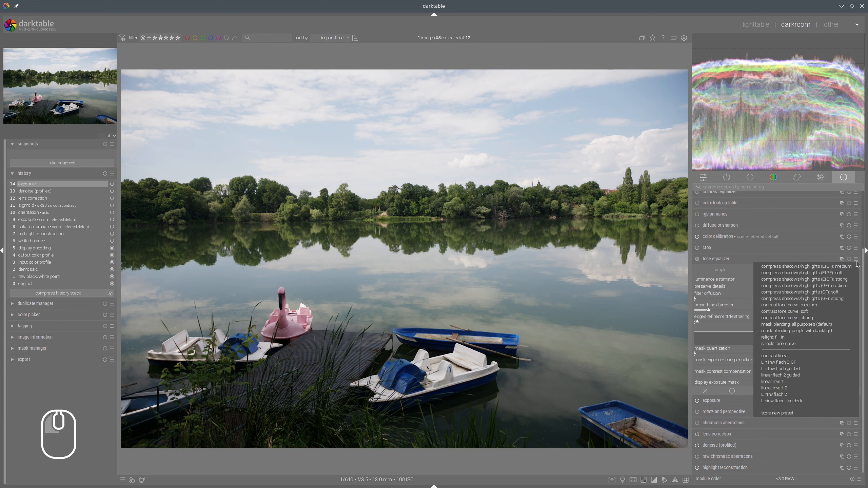
left_click(778, 289)
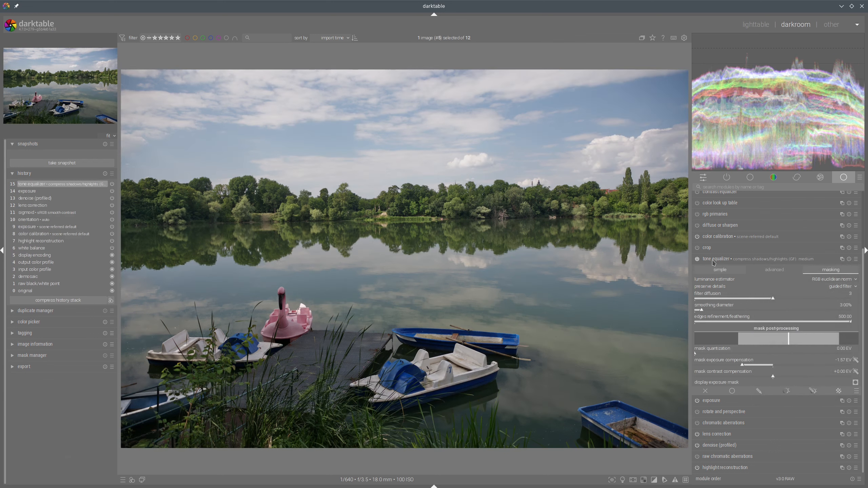
left_click(856, 360)
left_click(732, 260)
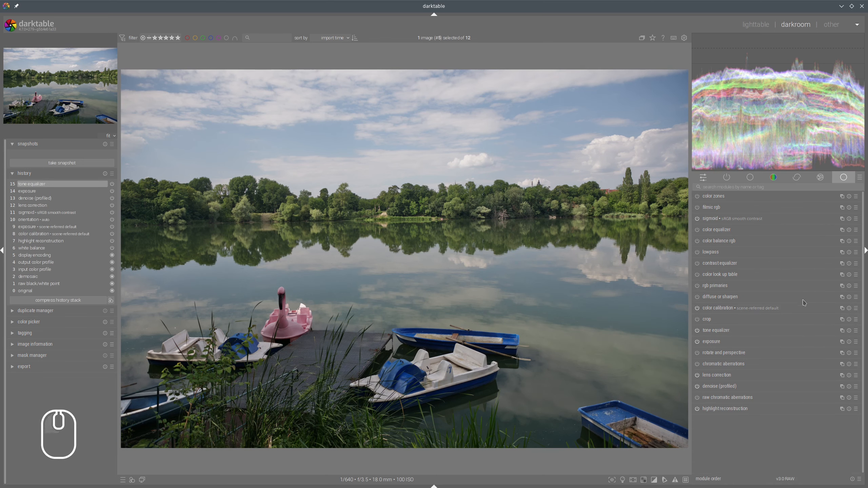
Raise exposure to about +2.9 EV, auto-adjust the tone equalizer's mask exposure compensation again, and collapse the module.
left_click(715, 341)
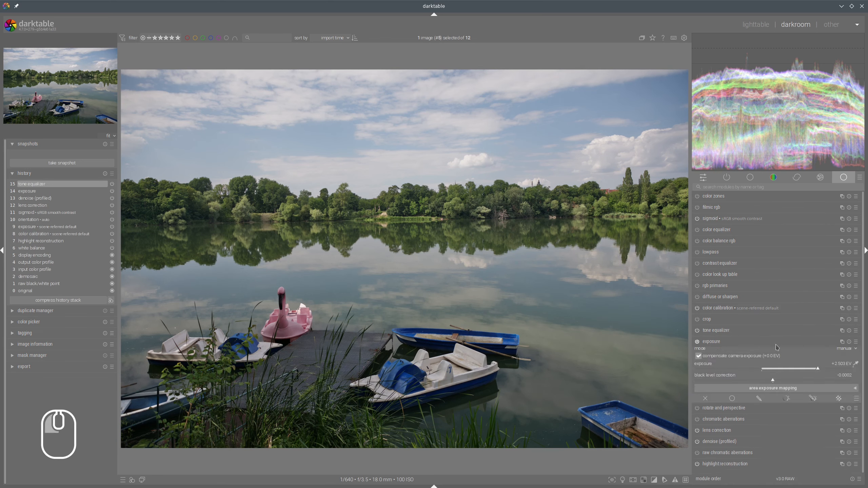
left_click(826, 372)
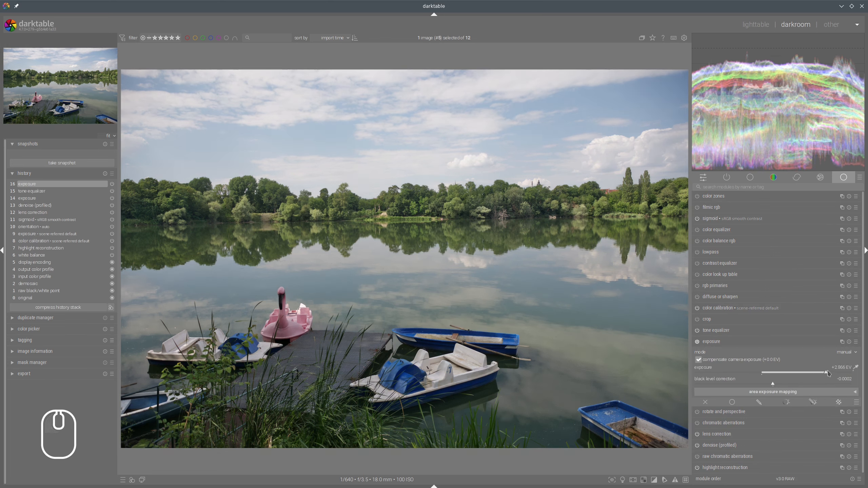
left_click(732, 330)
left_click(855, 360)
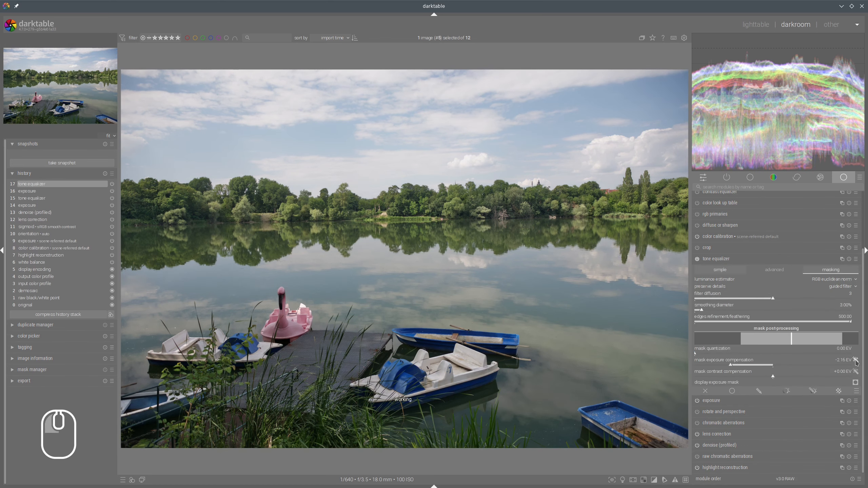
left_click(726, 259)
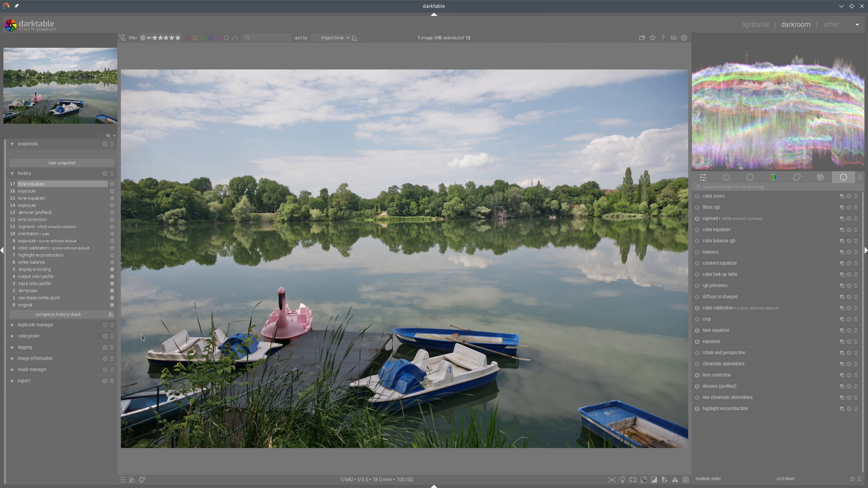
mouse_move(142, 332)
left_mouse_down()
mouse_move(161, 319)
mouse_move(312, 280)
mouse_move(547, 315)
mouse_move(686, 369)
mouse_move(692, 420)
mouse_move(591, 476)
mouse_move(161, 448)
mouse_move(153, 320)
left_mouse_up()
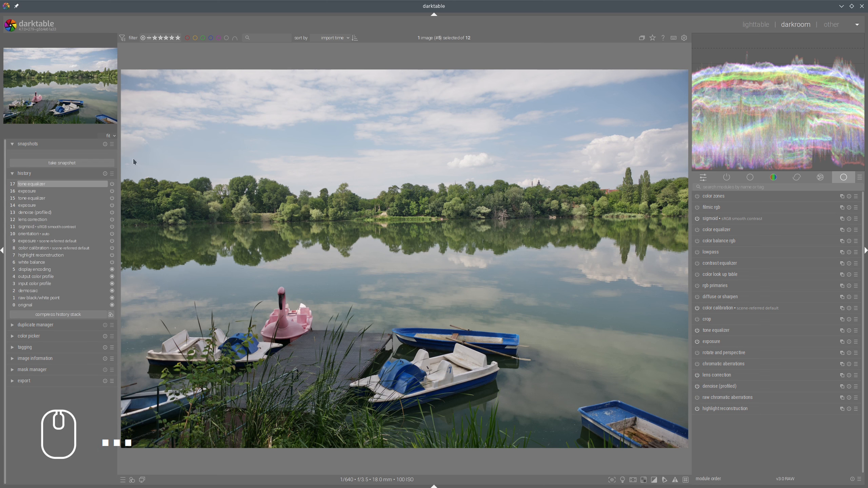
mouse_move(134, 160)
left_mouse_down()
mouse_move(690, 170)
mouse_move(677, 239)
mouse_move(187, 242)
mouse_move(138, 253)
mouse_move(134, 154)
left_mouse_up()
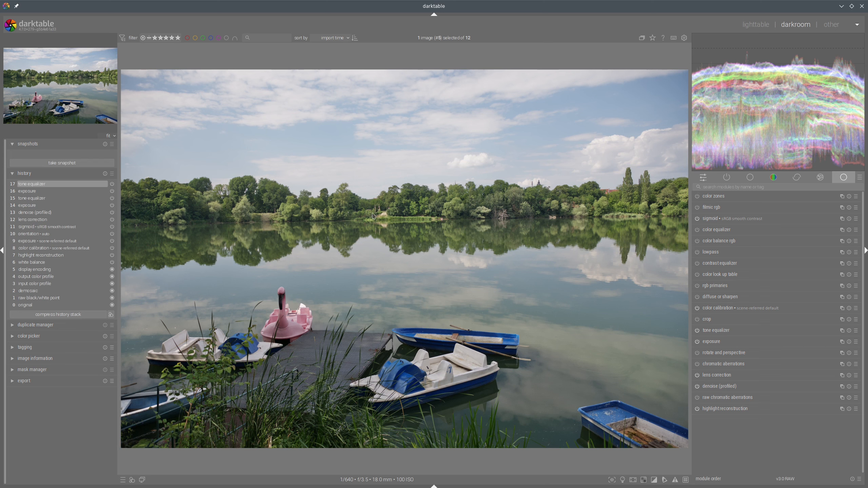
Enable contrast equalizer and, with a wide adjustment radius, lower the luma curve slightly towards smooth across all detail scales.
left_click(697, 263)
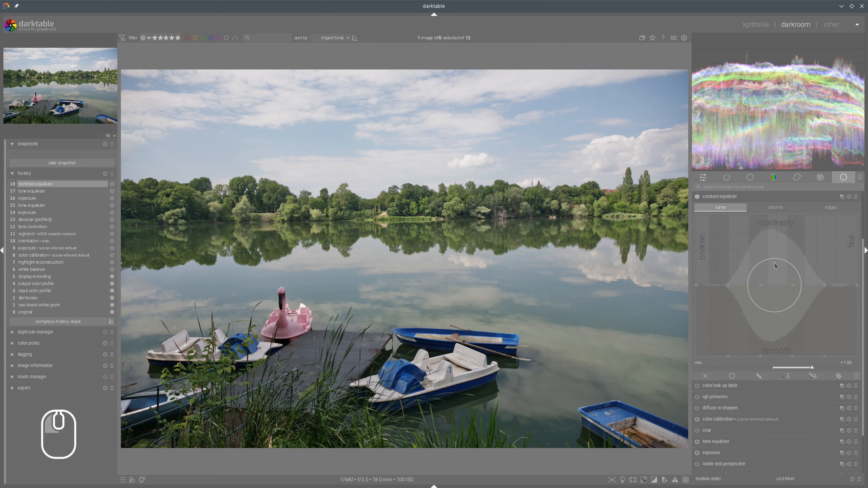
scroll(771, 256, "down", 5)
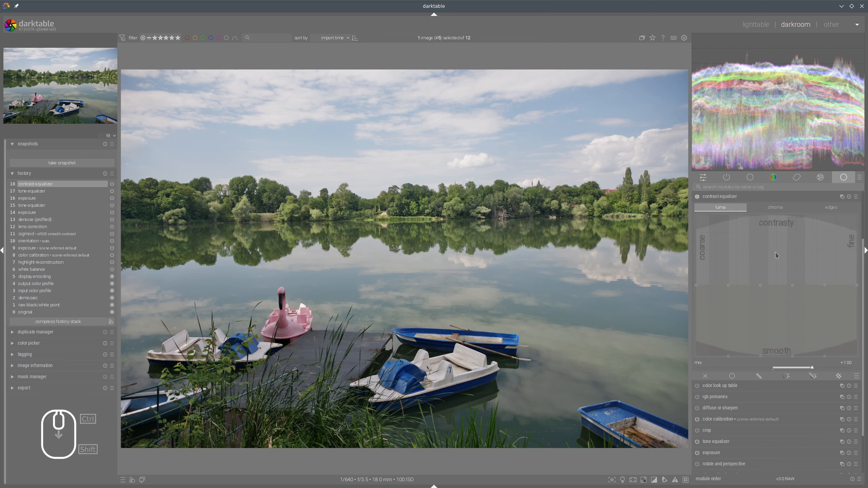
left_click_drag(772, 255, 740, 255)
left_click_drag(819, 247, 816, 248)
left_click_drag(734, 241, 733, 240)
left_click(724, 238)
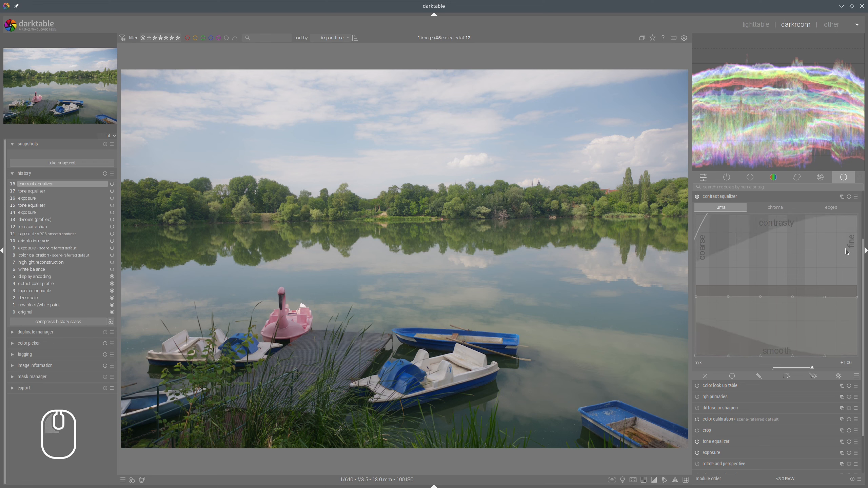
left_click(702, 238)
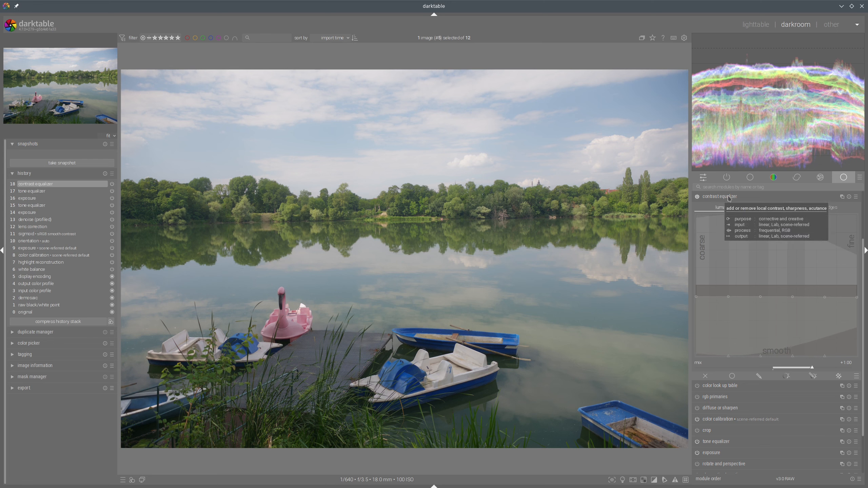
Compare the lake photo with contrast equalizer off and on, leave it enabled, and collapse the module.
left_click(698, 197)
left_click(697, 198)
left_click(697, 198)
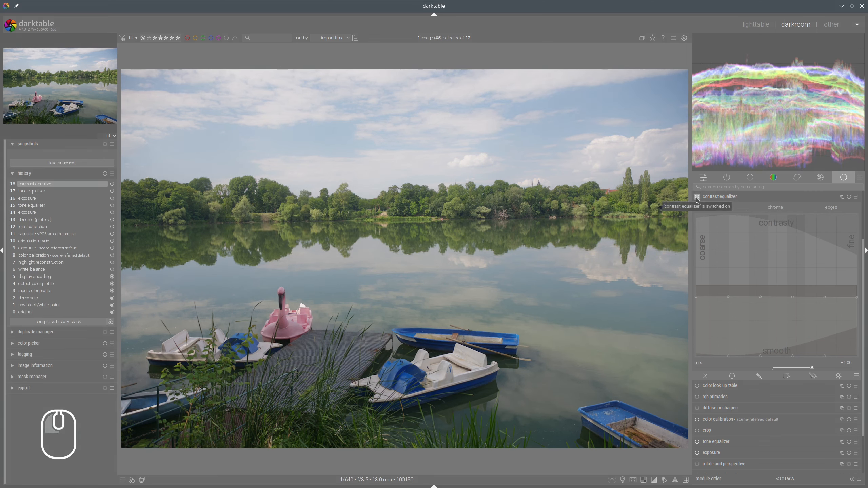
left_click(698, 197)
left_click(698, 197)
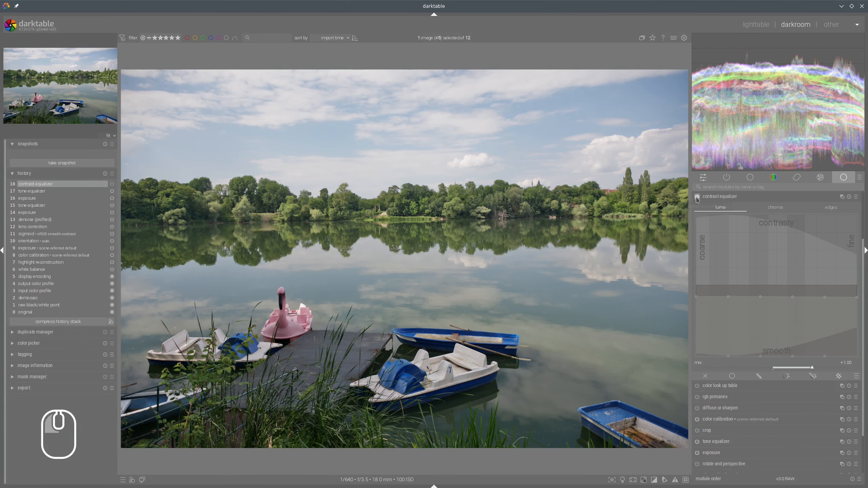
left_click(697, 198)
left_click(697, 197)
left_click(697, 197)
left_click(697, 198)
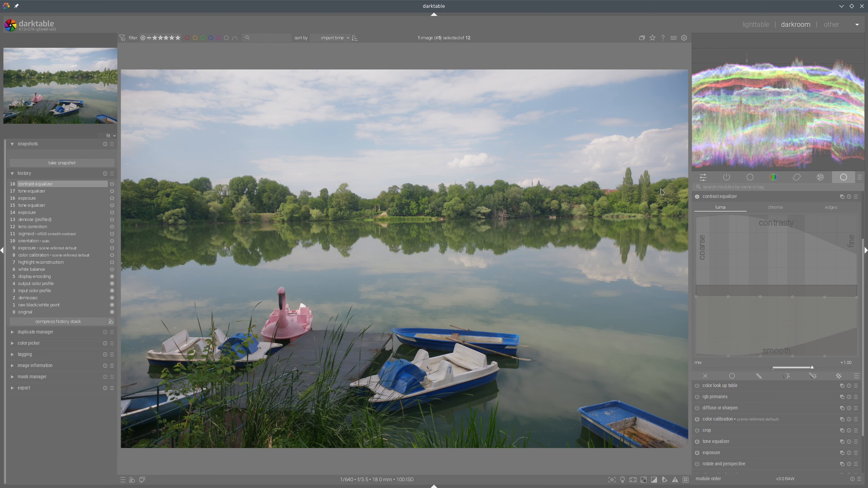
left_click(712, 200)
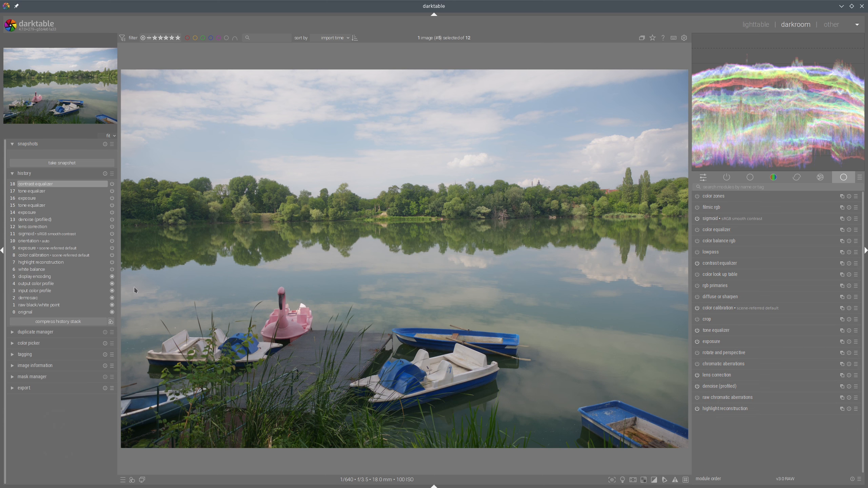
mouse_move(135, 287)
left_mouse_down()
mouse_move(325, 289)
mouse_move(653, 327)
mouse_move(593, 413)
mouse_move(248, 395)
mouse_move(169, 350)
left_mouse_up()
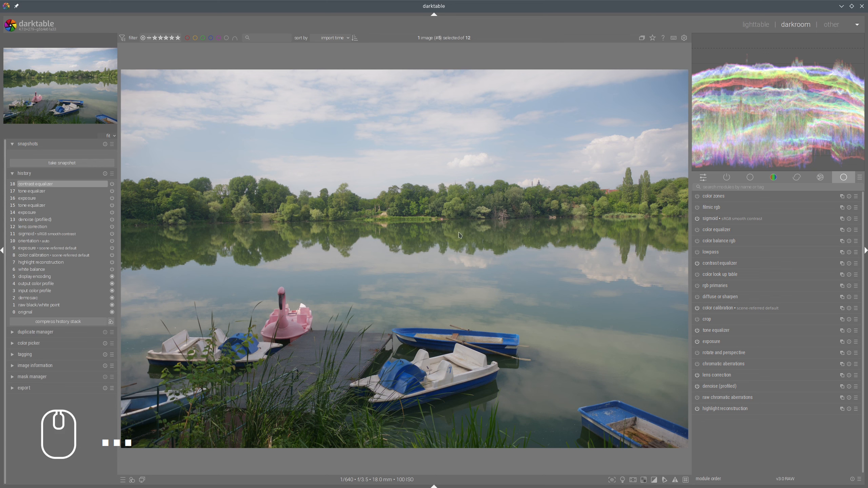
Enable diffuse or sharpen, move it directly above contrast equalizer in the module order, and expand it.
left_click(697, 297)
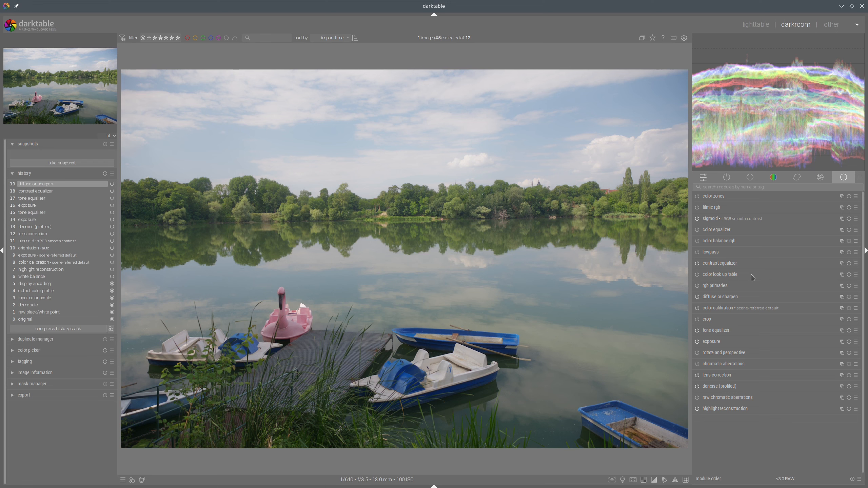
left_click_drag(728, 299, 721, 269)
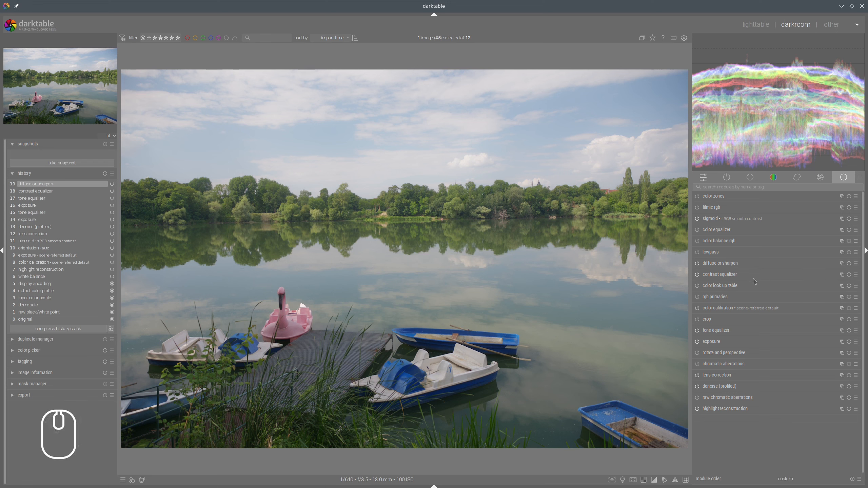
left_click(715, 267)
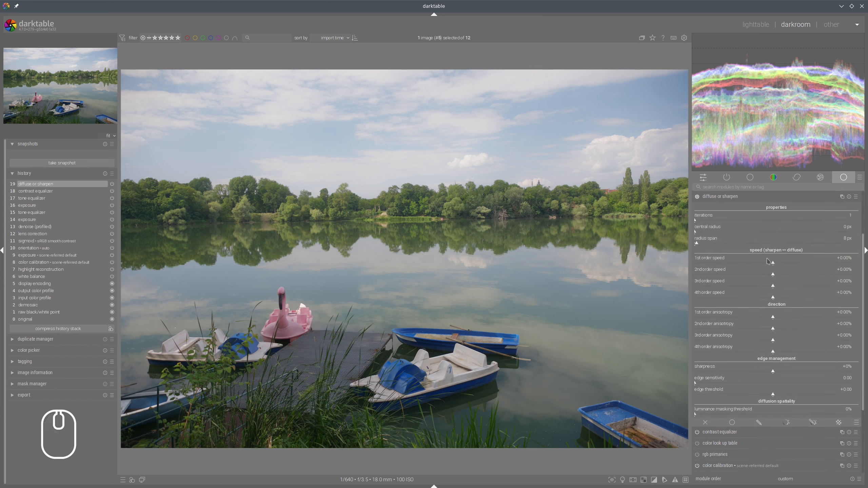
Set diffuse or sharpen to 1st order speed +52.48%, 2nd order speed +49.46%, radius span about 255 px, 2 iterations and central radius 169 px.
left_click(814, 262)
left_click(812, 274)
left_click(774, 243)
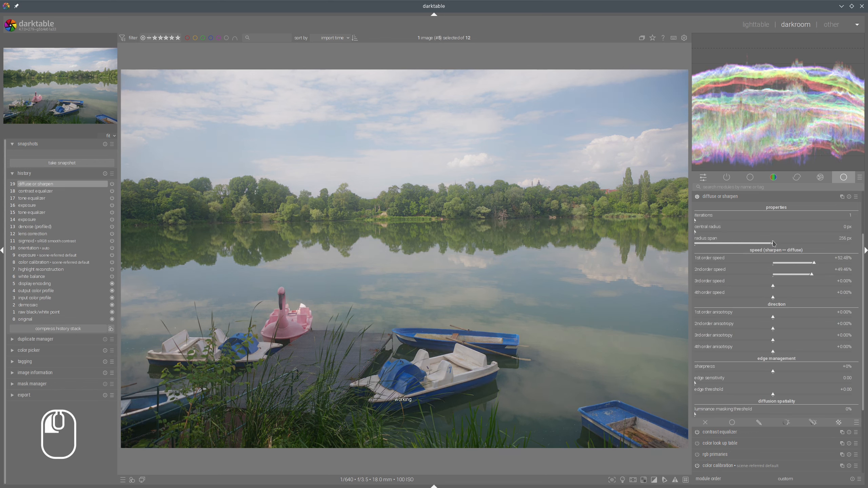
left_click(696, 221)
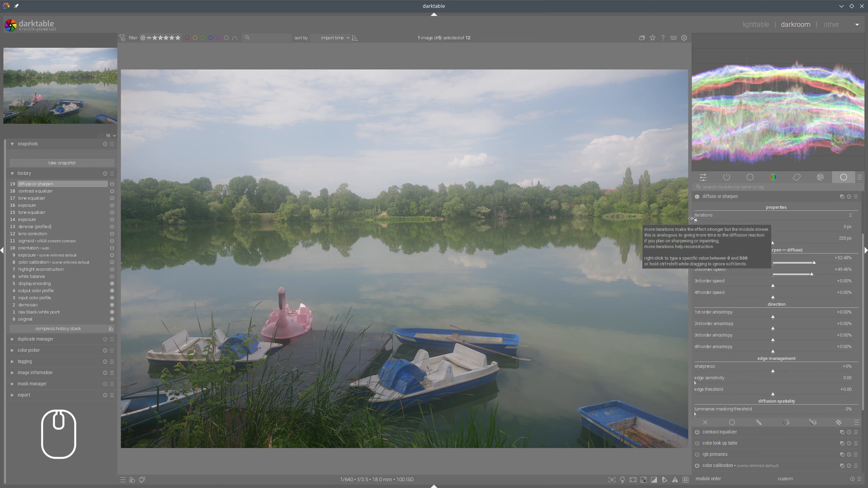
left_click_drag(700, 236, 744, 237)
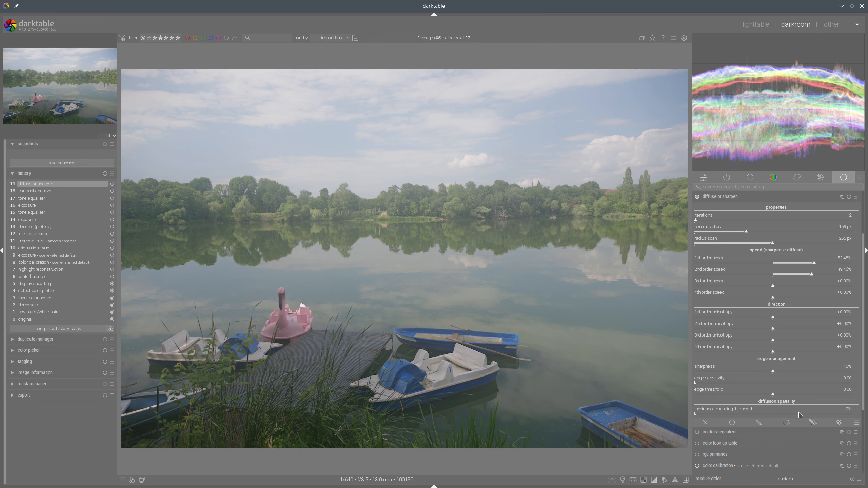
Mask diffuse or sharpen with a drawn and parametric mask using a horizontal gradient just below the tree reflections, and collapse the module.
left_click(813, 423)
scroll(820, 393, "down", 3)
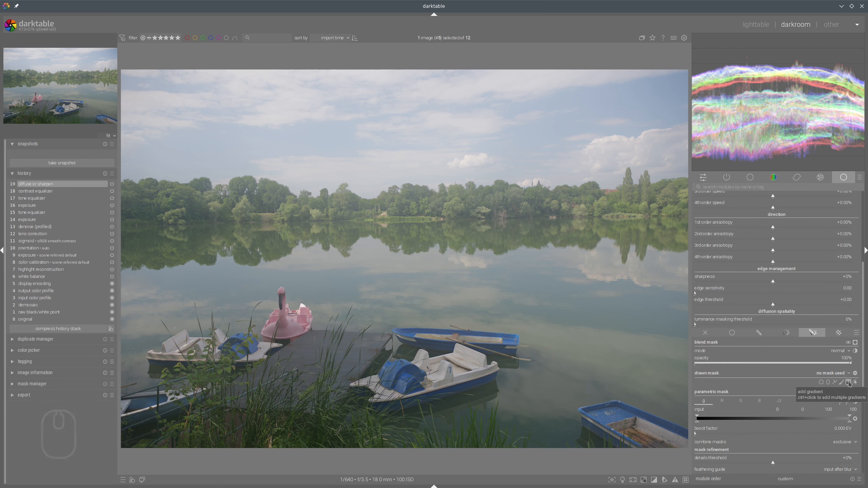
left_click(849, 383)
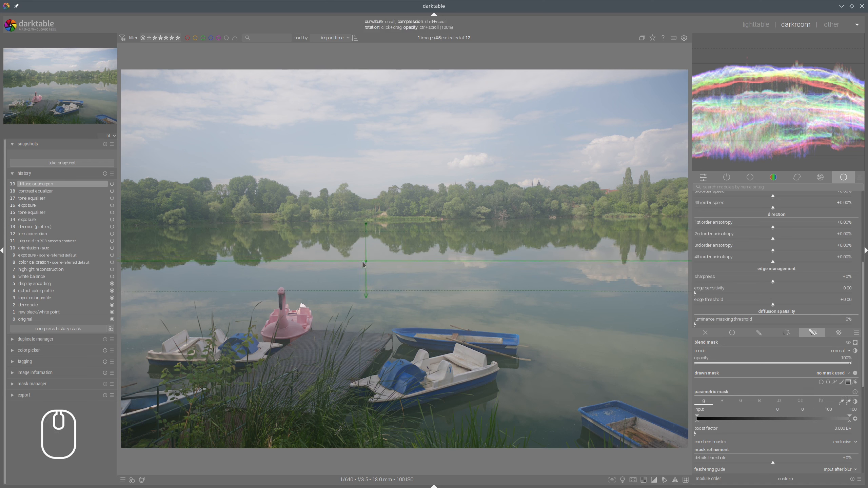
left_click(358, 262)
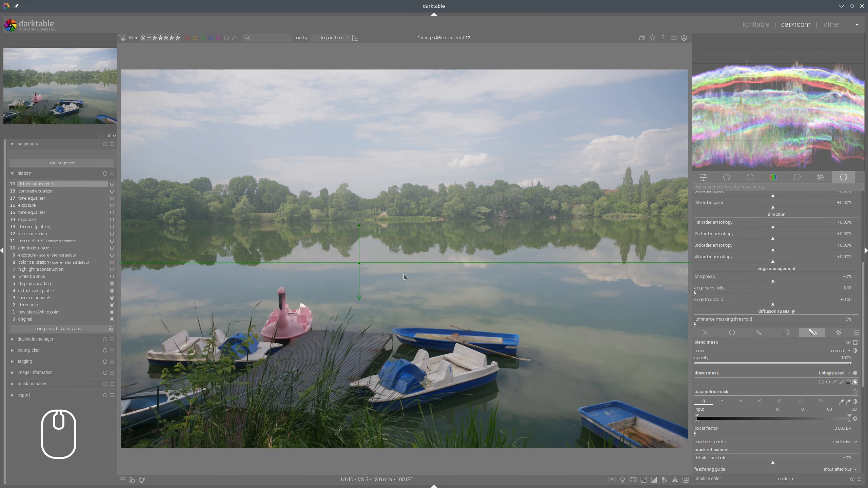
left_click_drag(359, 263, 358, 273)
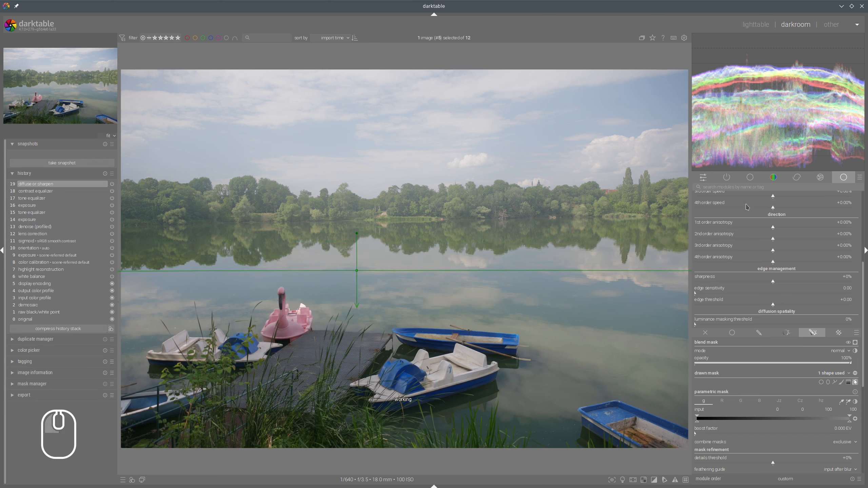
scroll(745, 206, "up", 4)
left_click(745, 258)
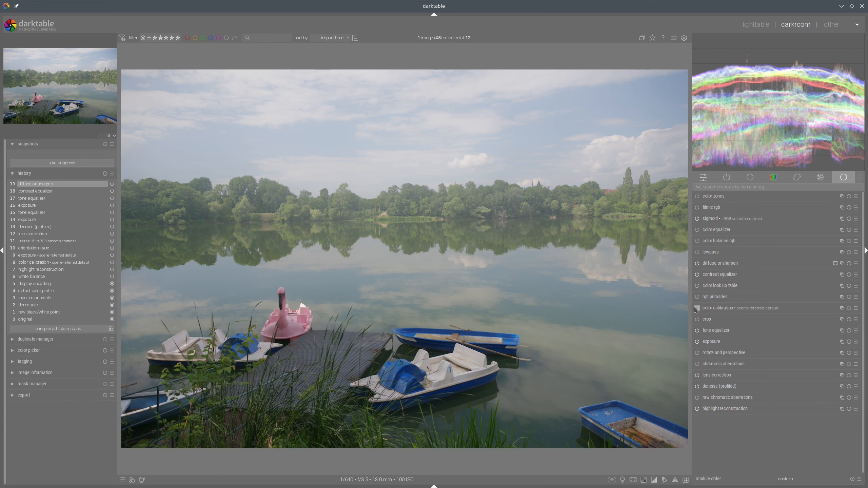
Compare the lake photo with the masked diffuse or sharpen effect off and on, leaving it enabled.
left_click(697, 264)
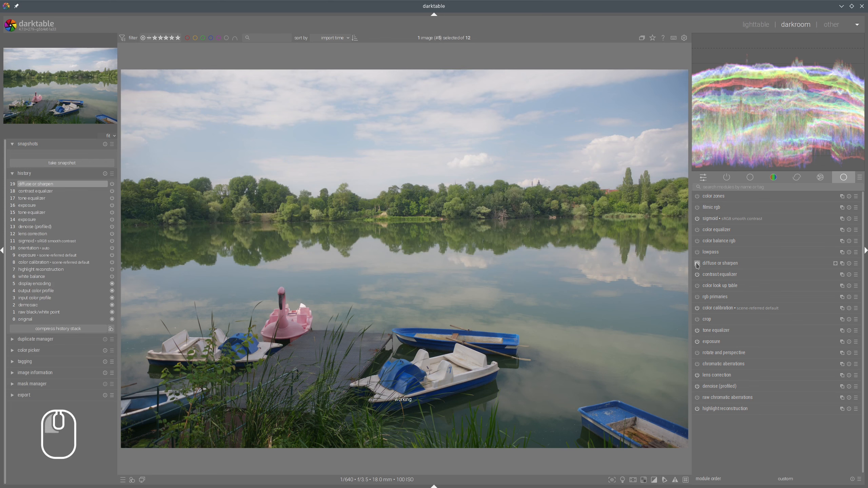
left_click(698, 264)
left_click(697, 264)
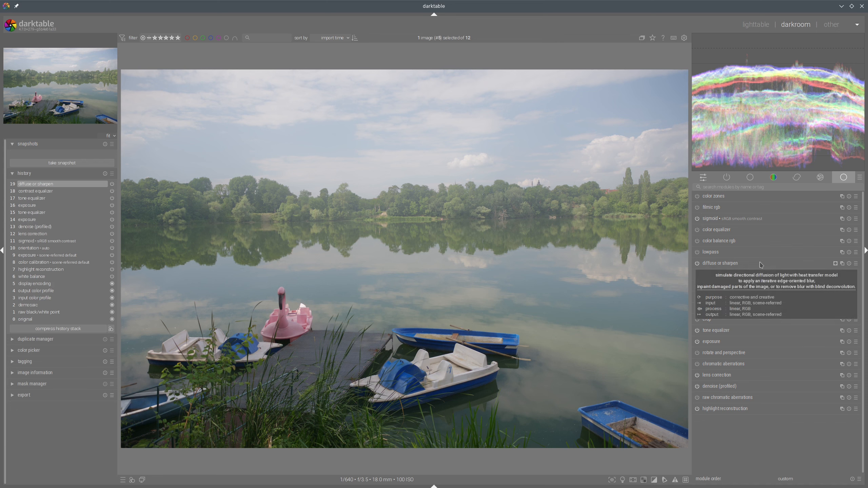
Open color balance rgb and set the shadows' perceptual saturation to +30.45%.
left_click(705, 241)
left_click(796, 333)
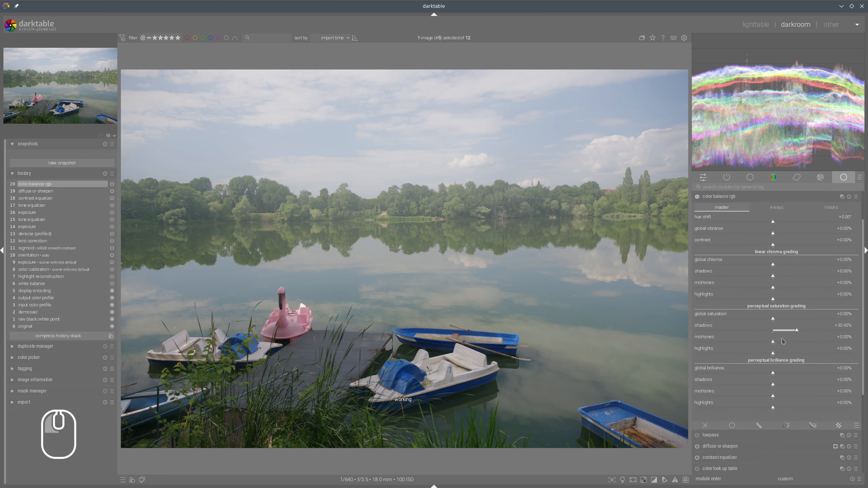
In color balance rgb, set perceptual saturation to +37.80% for shadows and -13.17% for highlights, and raise midtones past +14.90%.
left_click(785, 342)
left_click(763, 354)
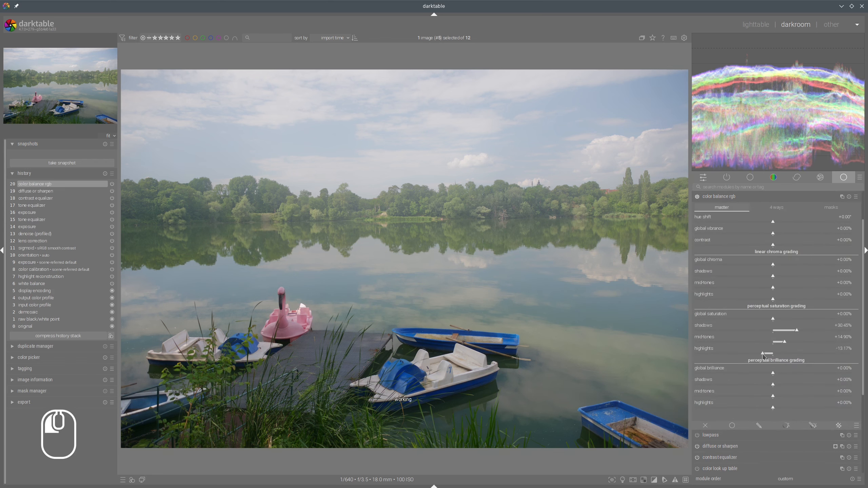
left_click(803, 330)
left_click(790, 342)
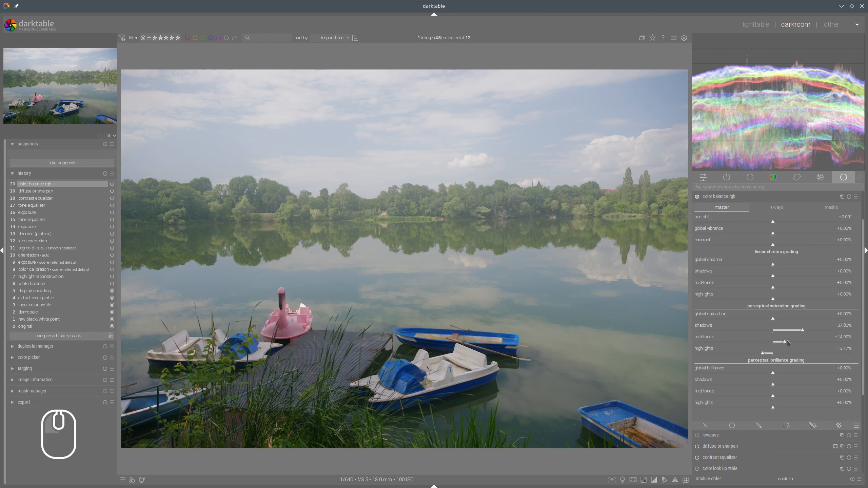
left_click(719, 196)
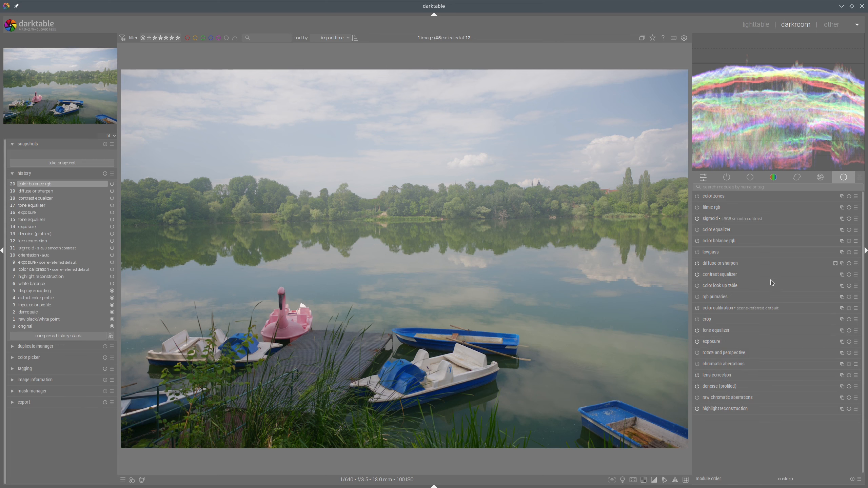
Enable the rgb primaries module and move it directly above color balance rgb in the module order.
left_click(698, 297)
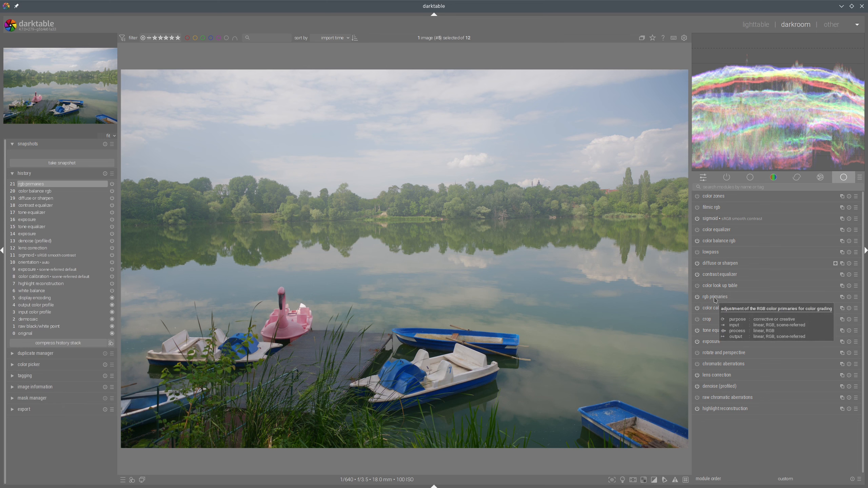
left_click_drag(716, 300, 717, 243)
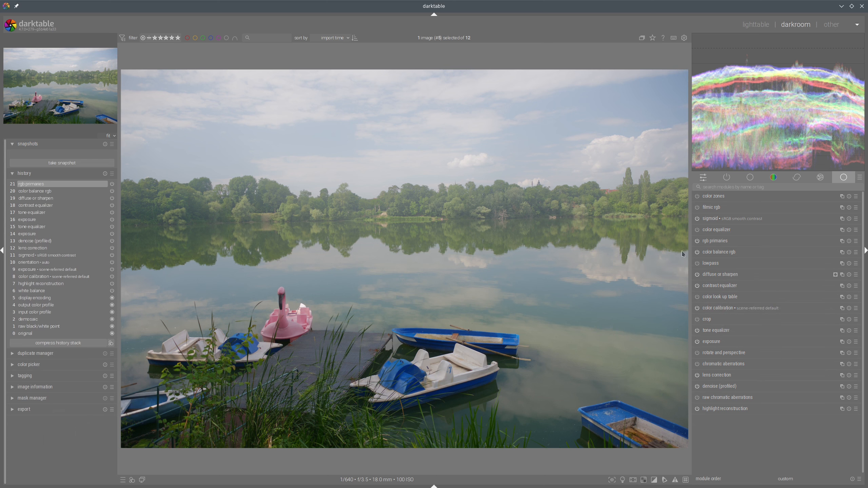
Restrict the rgb primaries module with a raster mask taken from diffuse or sharpen.
left_click(717, 243)
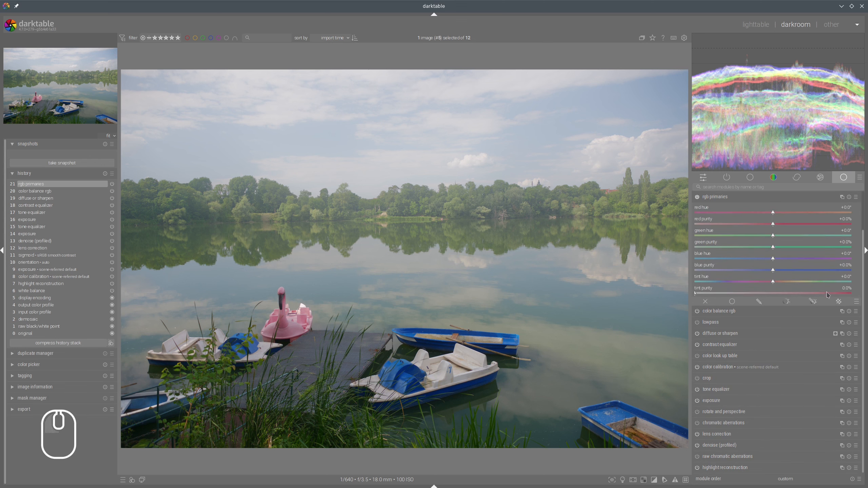
left_click(839, 302)
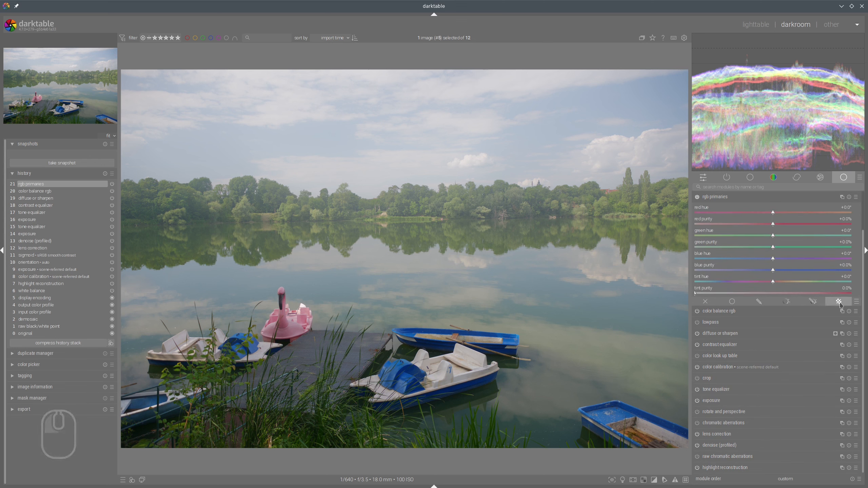
left_click(834, 341)
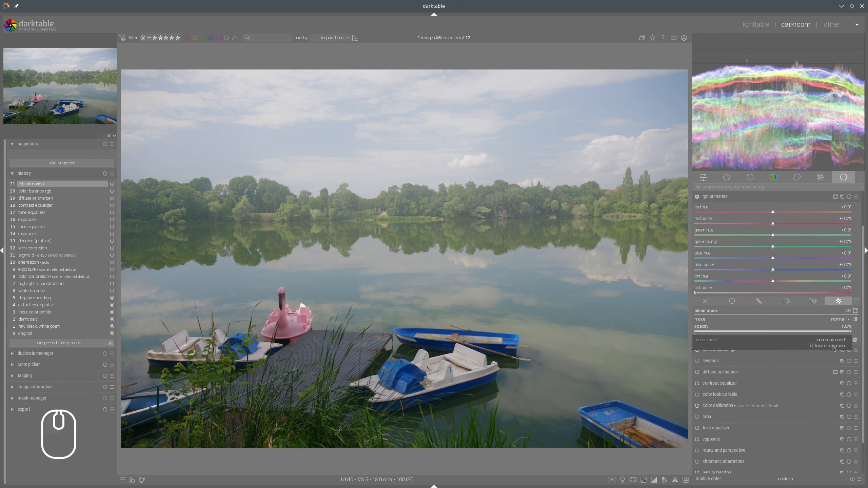
left_click(833, 348)
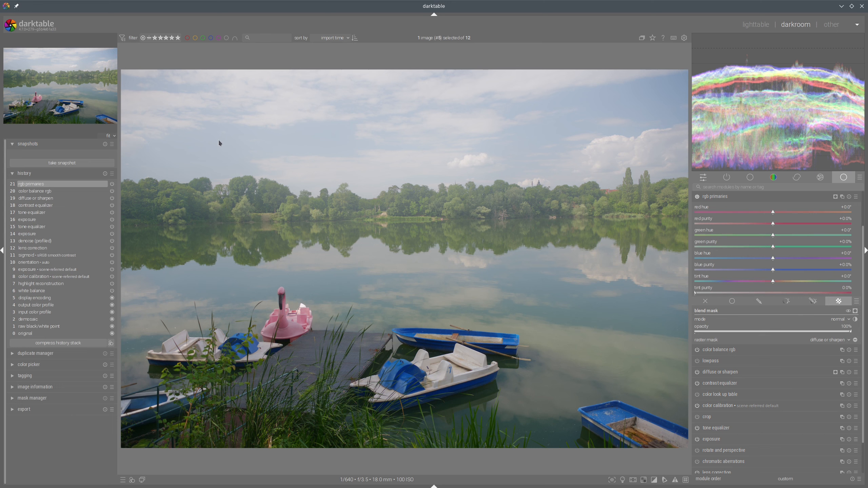
In rgb primaries, set blue hue to -0.1°, tint hue to about -180° and tint purity to 6.4%.
mouse_move(219, 143)
left_mouse_down()
mouse_move(419, 123)
mouse_move(378, 271)
mouse_move(306, 150)
mouse_move(358, 161)
left_mouse_up()
left_click_drag(774, 261, 773, 262)
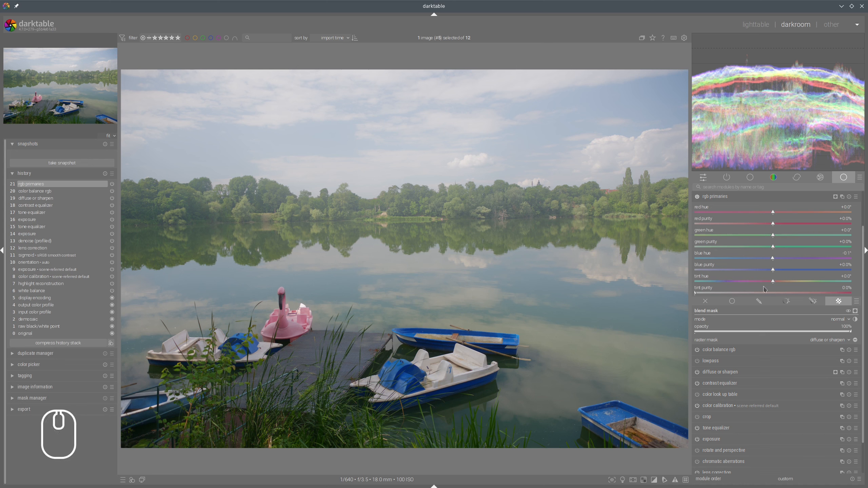
left_click_drag(774, 284, 685, 285)
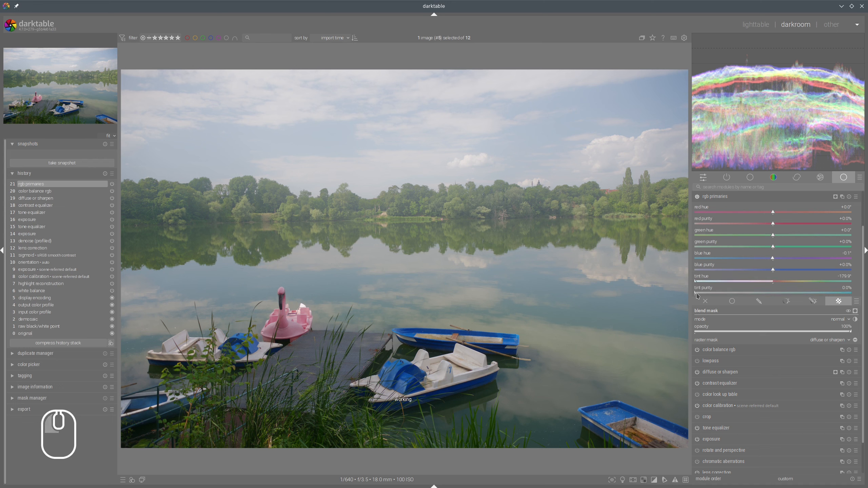
left_click_drag(696, 295, 743, 296)
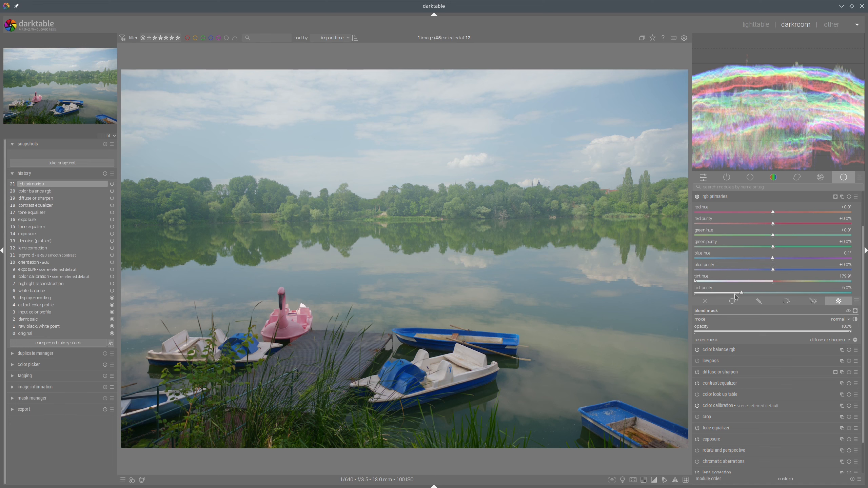
left_click_drag(743, 295, 746, 295)
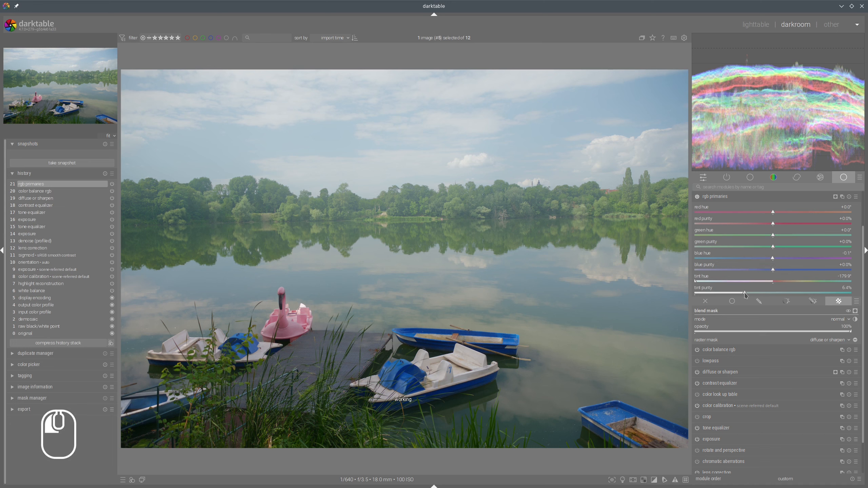
Compare the photo with rgb primaries disabled and enabled, leaving it on and collapsing the module.
left_click(697, 197)
left_click(698, 197)
left_click(714, 197)
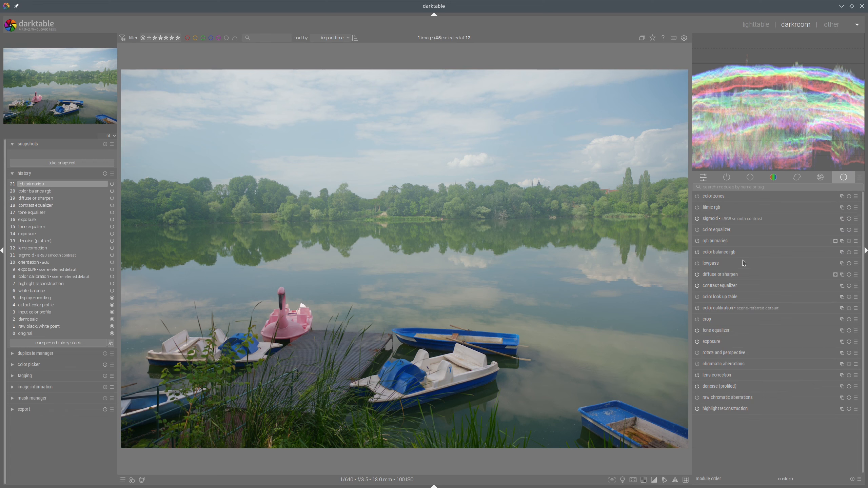
Add a second color balance rgb instance and limit it with the diffuse or sharpen raster mask.
right_click(843, 253)
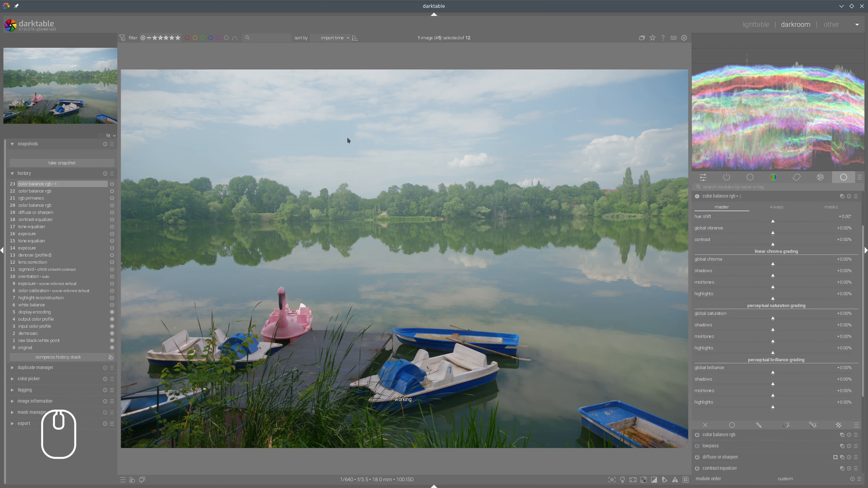
left_click(813, 425)
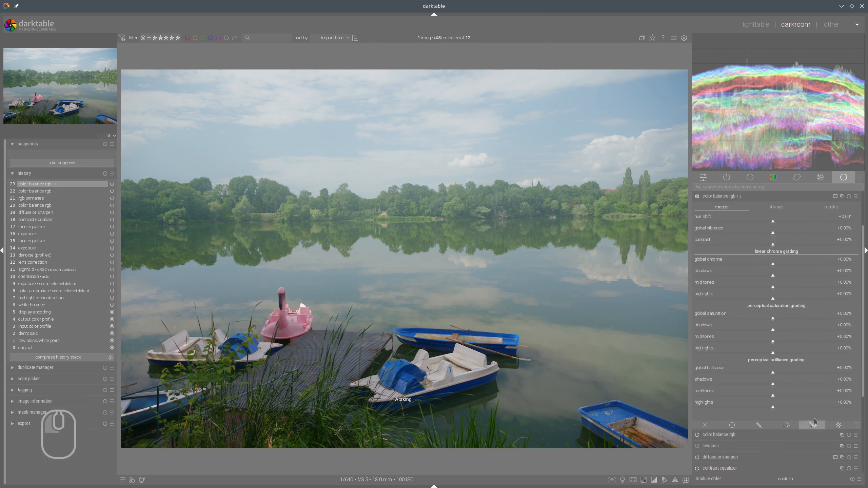
scroll(840, 295, "down", 5)
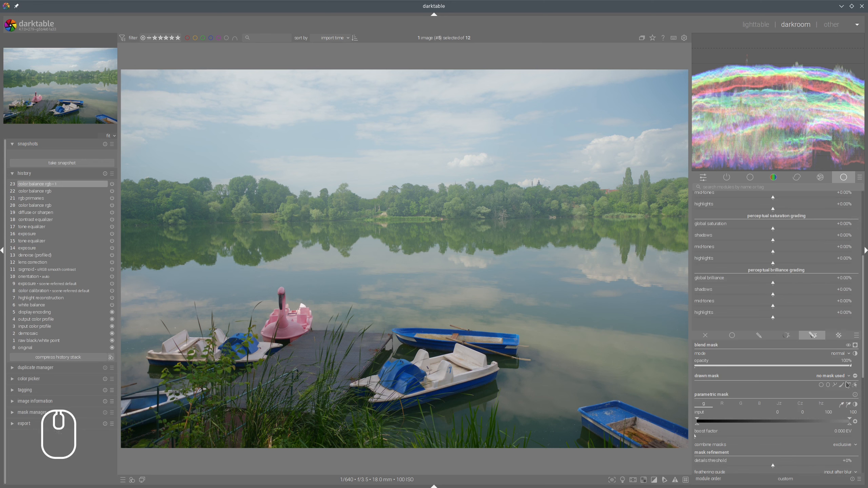
left_click(839, 335)
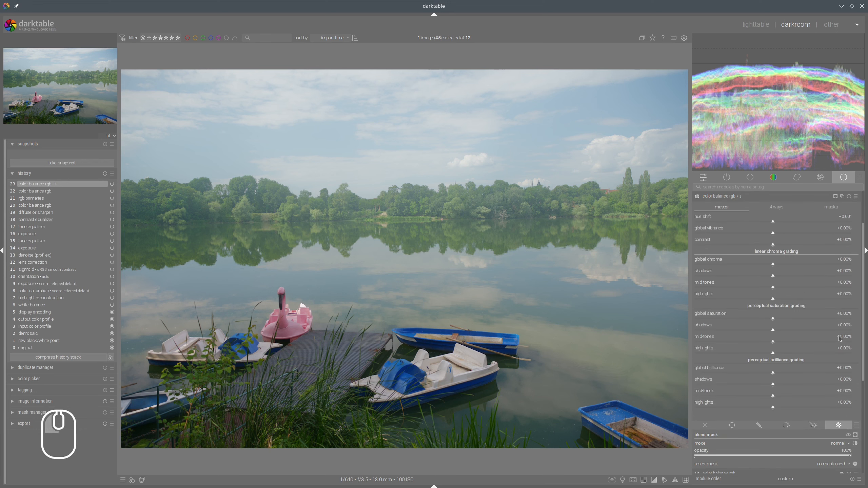
scroll(837, 449, "down", 5)
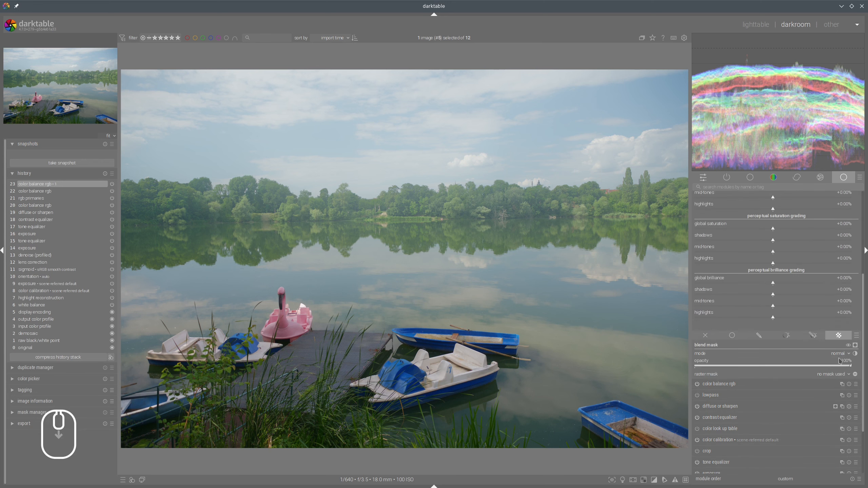
left_click(838, 375)
left_click(836, 380)
scroll(774, 264, "up", 2)
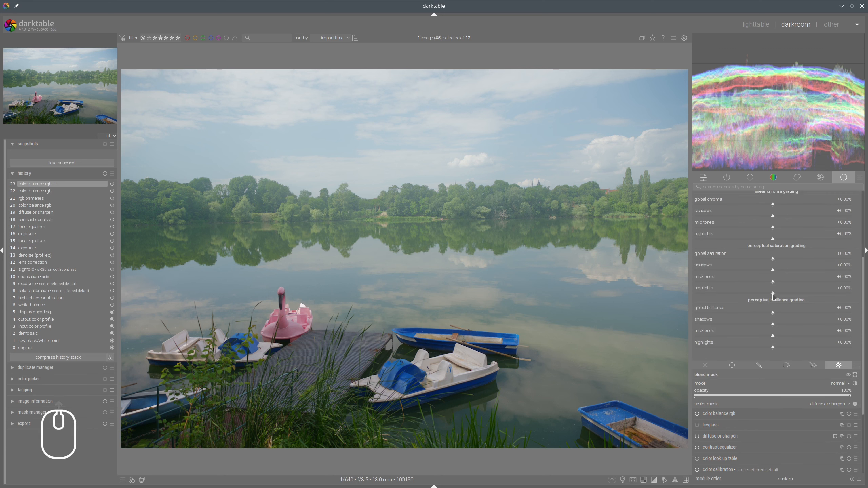
Lower the second color balance rgb instance's perceptual saturation to -11.88% for midtones and about -23.54% for highlights.
mouse_move(773, 294)
left_mouse_down()
mouse_move(751, 297)
mouse_move(766, 285)
left_mouse_up()
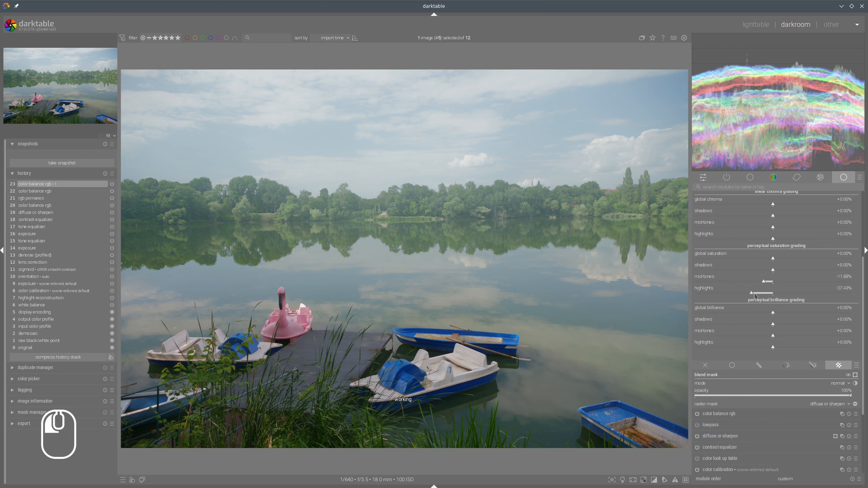
scroll(753, 247, "up", 4)
Raise the tint purity in rgb primaries slightly and collapse the module.
left_click(717, 245)
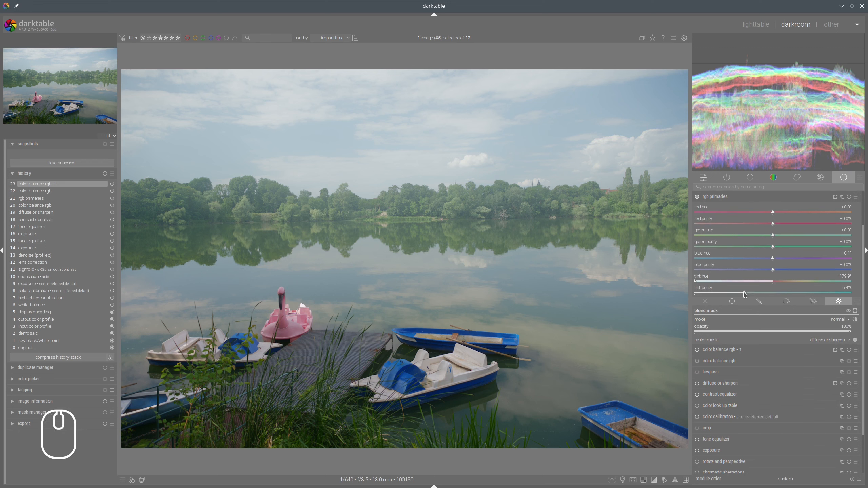
left_click_drag(745, 294, 754, 293)
left_click(731, 201)
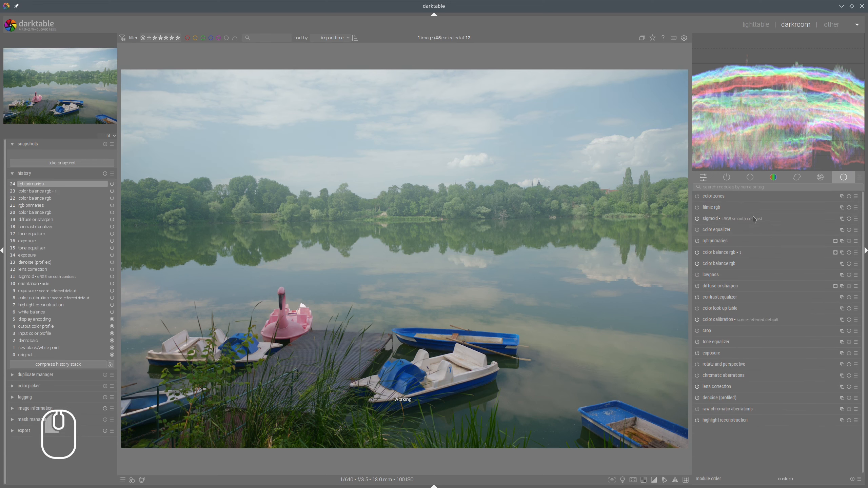
Lower the masked color balance rgb instance's perceptual saturation to about -7.56% shadows, -16.20% midtones and -28.73% highlights, and check the rgb primaries effect.
left_click(730, 253)
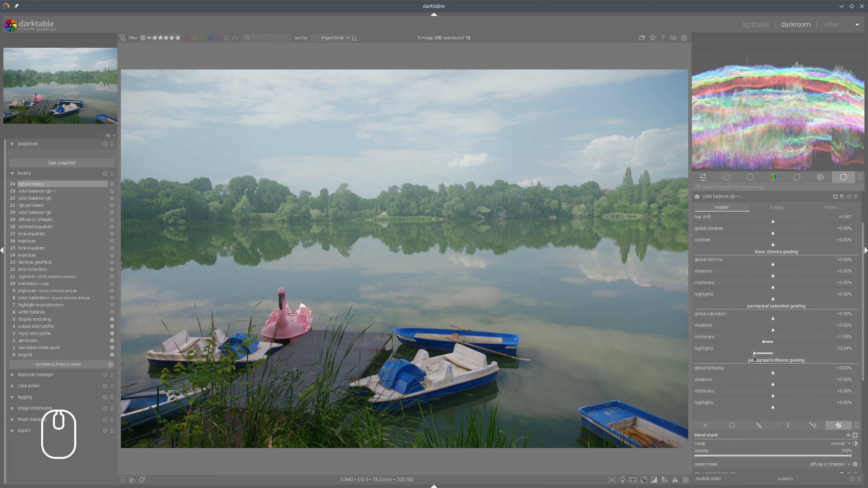
left_click_drag(755, 356, 751, 356)
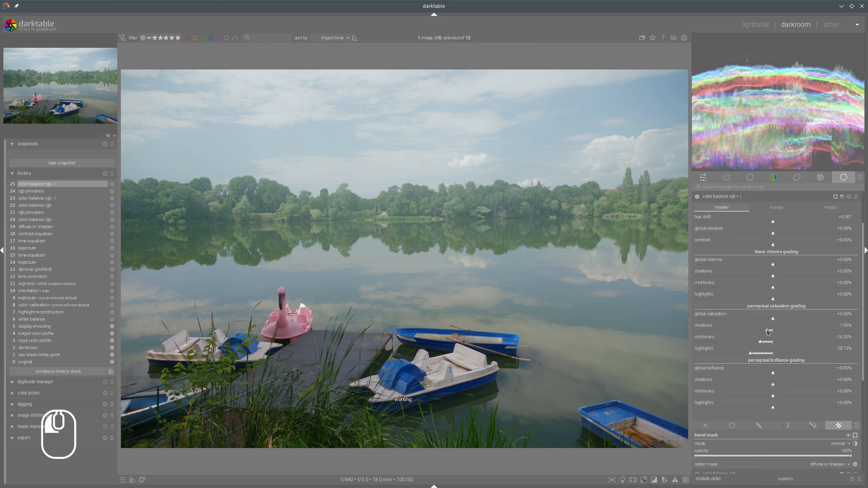
scroll(777, 326, "up", 2)
left_click(727, 251)
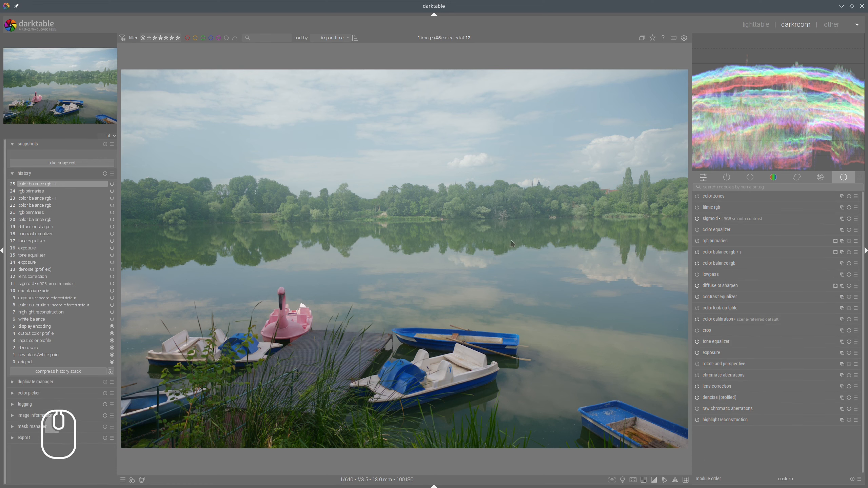
left_click(698, 241)
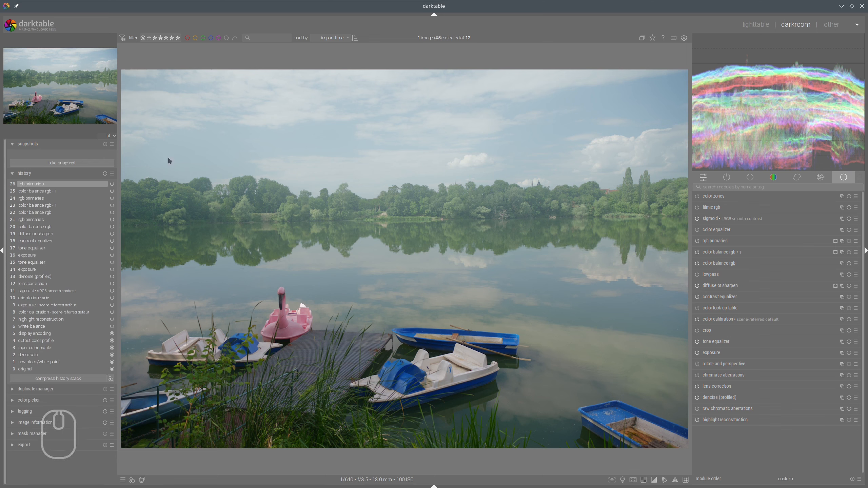
Take a snapshot of the tone equalizer state at history step 17 and compare it with the latest edit.
left_click(23, 271)
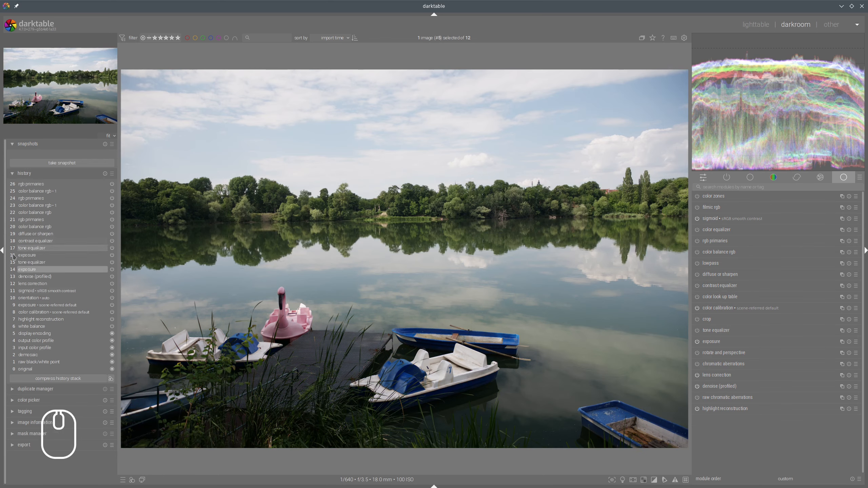
left_click(32, 248)
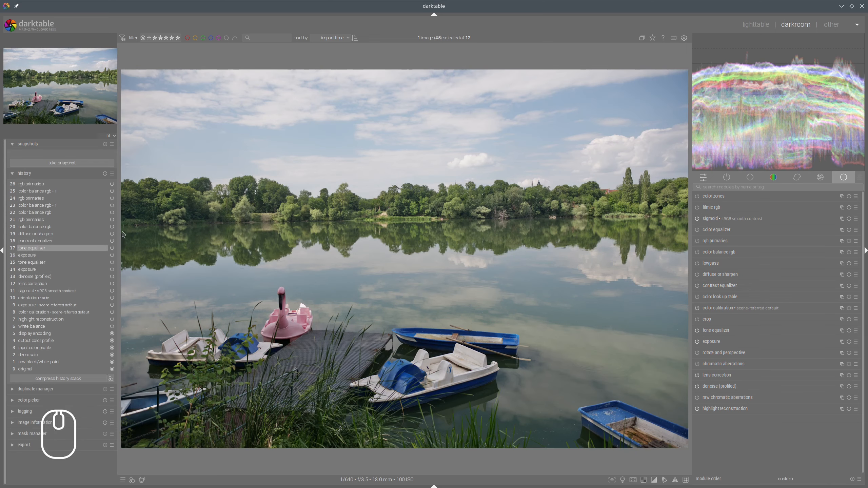
left_click(35, 160)
left_click(34, 156)
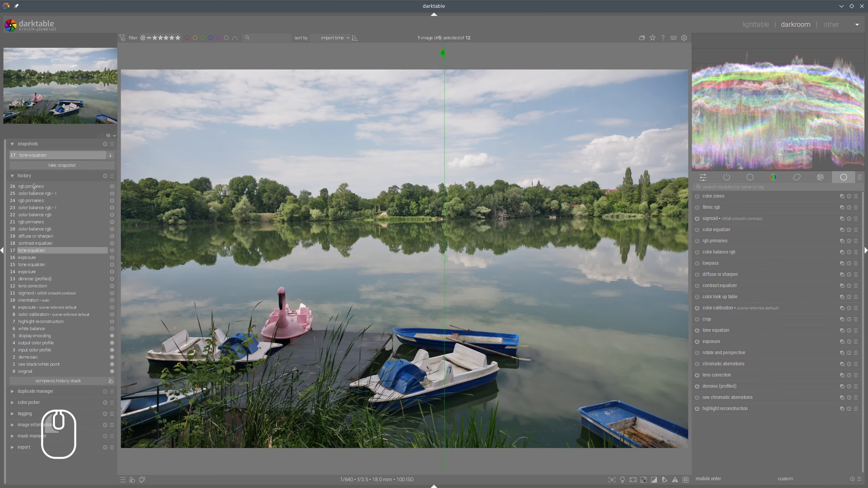
left_click(31, 186)
left_click_drag(446, 171, 71, 239)
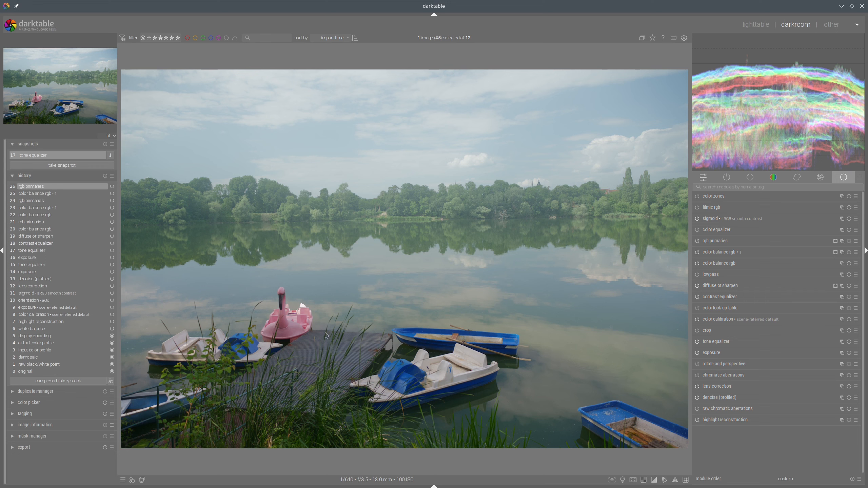
Create a second exposure instance, move it directly above tone equalizer and open its settings.
right_click(842, 353)
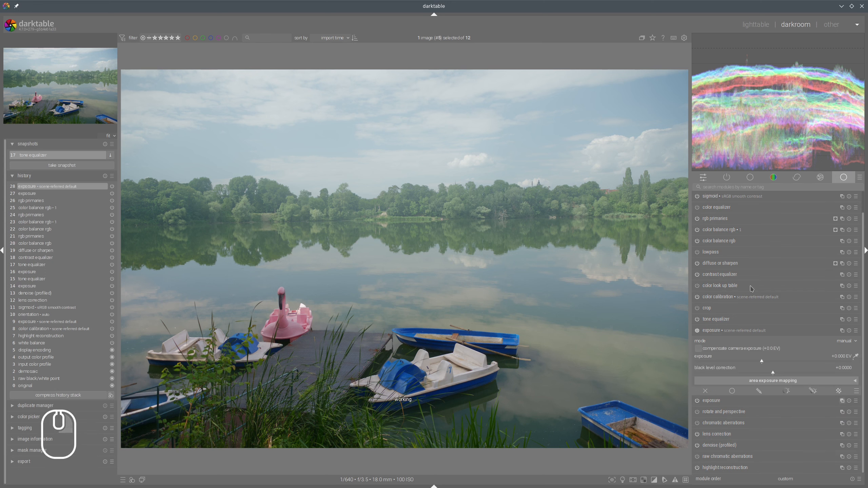
left_click(717, 334)
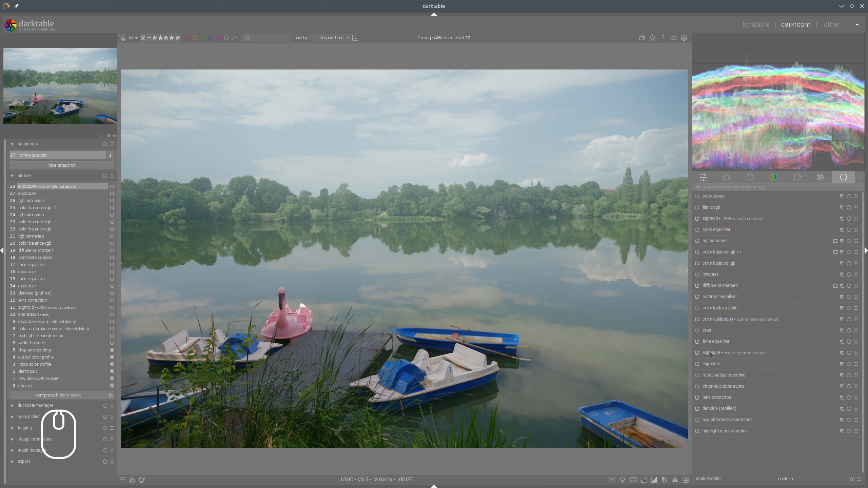
left_click_drag(709, 352, 718, 343)
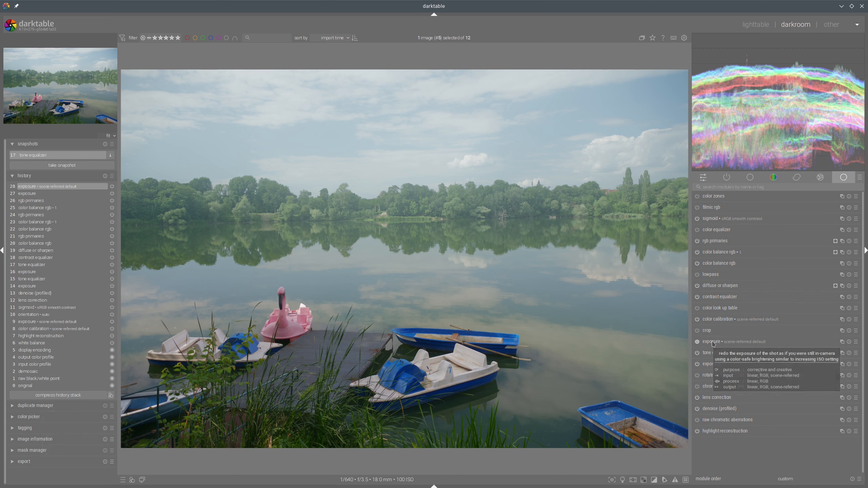
left_click(713, 343)
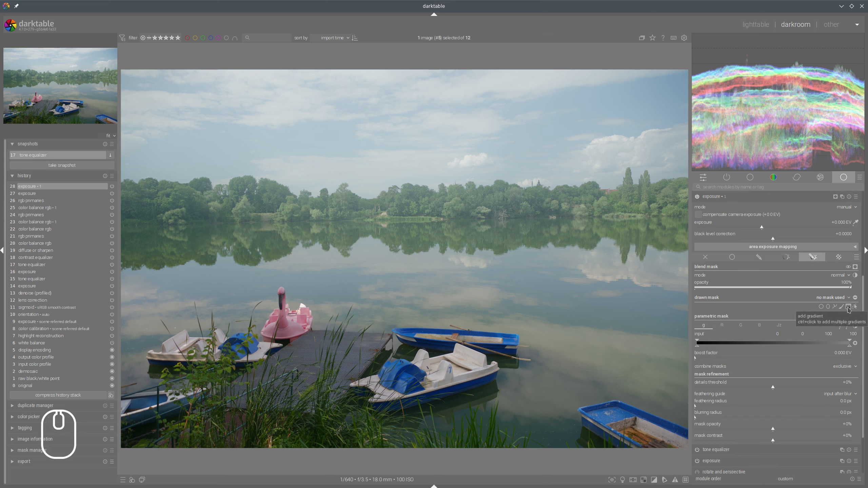
Add a horizontal gradient mask across the middle of the lake in the second exposure instance, invert it to cover the foreground and check it.
left_click(849, 307)
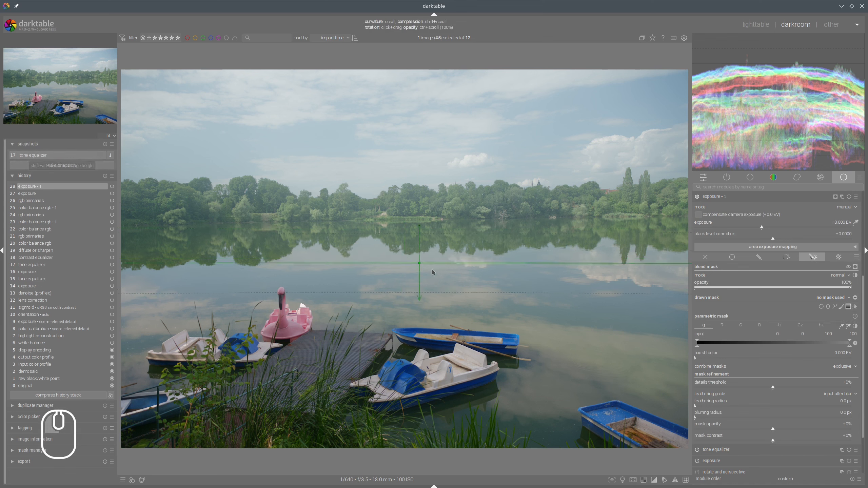
left_click(366, 267)
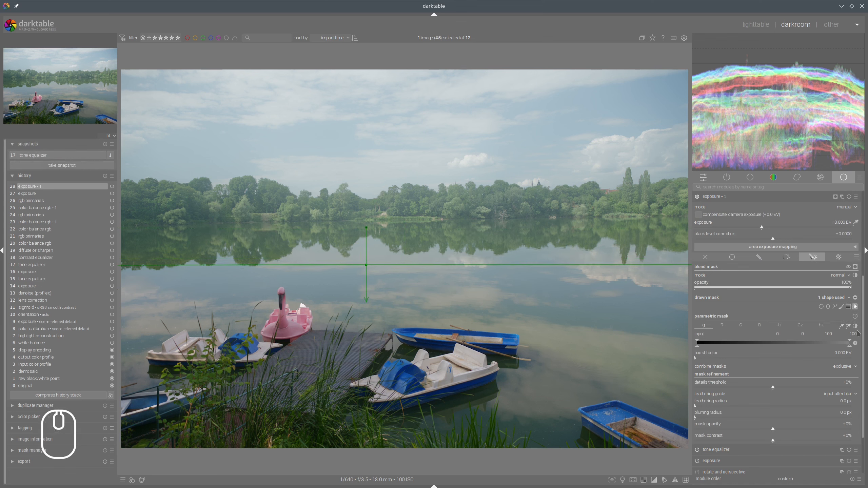
left_click(855, 297)
left_click(855, 267)
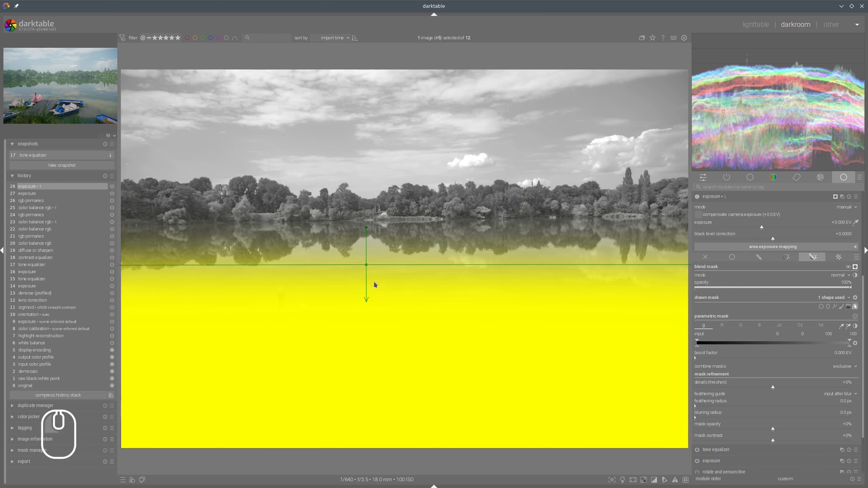
left_click(855, 267)
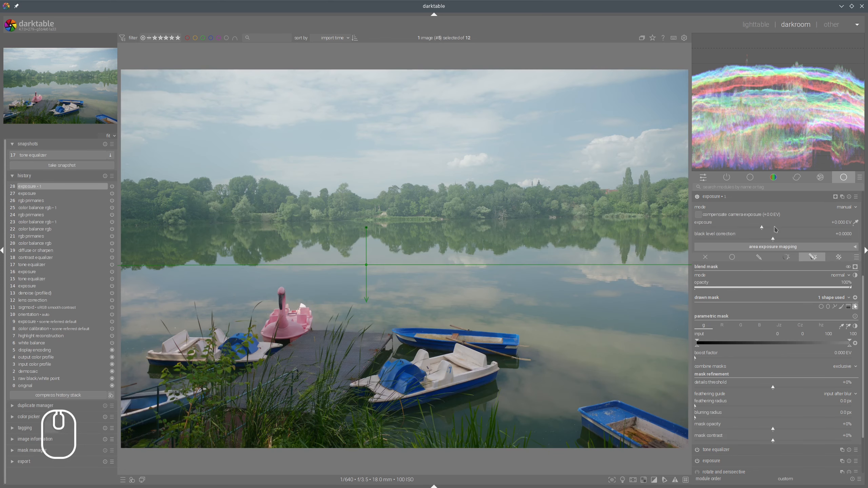
Raise the masked exposure slightly to brighten the foreground, collapse the module and inspect the flamingo boat up close.
left_click_drag(774, 228, 770, 230)
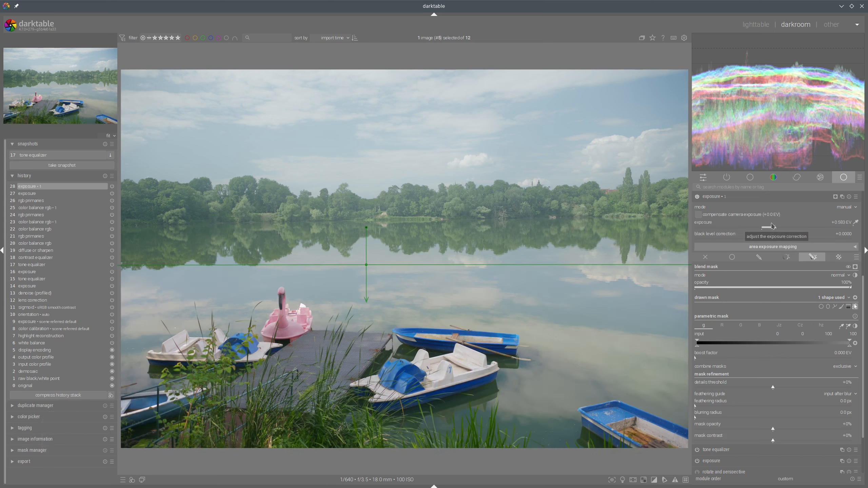
left_click(770, 197)
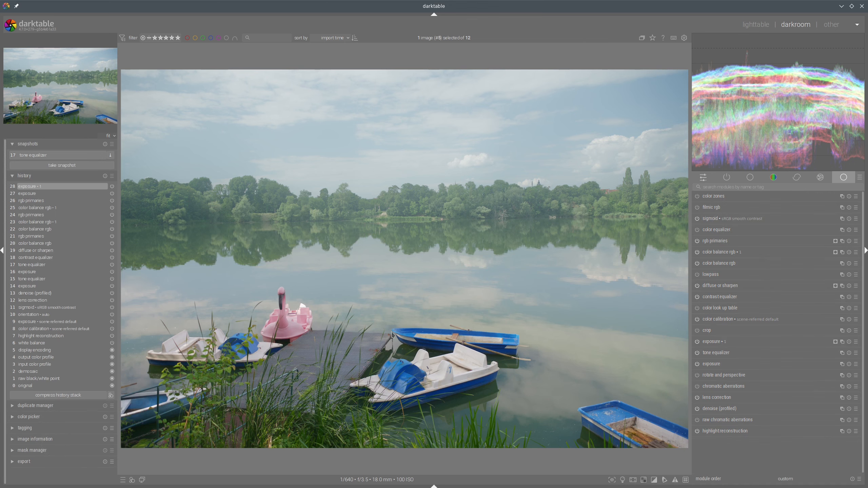
scroll(309, 347, "up", 3)
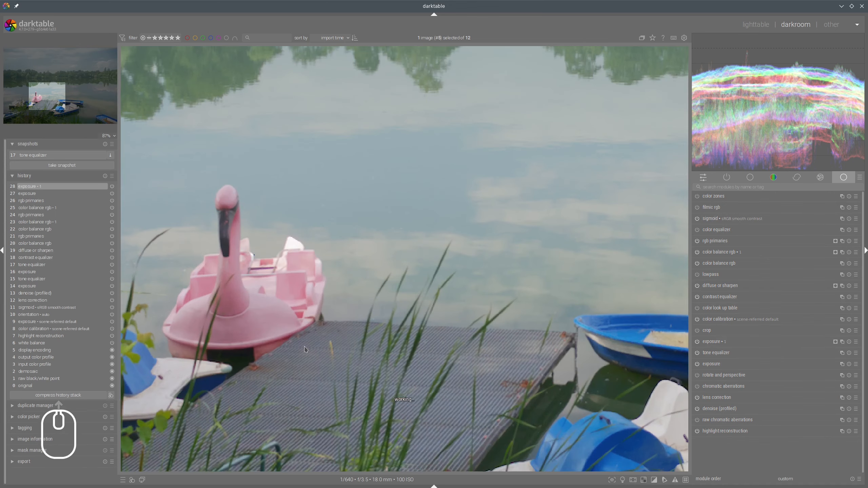
scroll(306, 349, "down", 3)
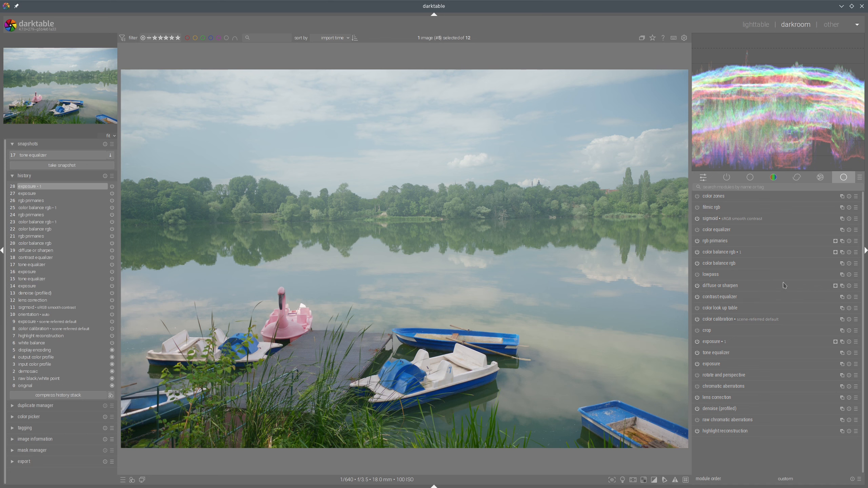
Create a second diffuse or sharpen instance and apply the local contrast preset to it.
left_click(843, 286)
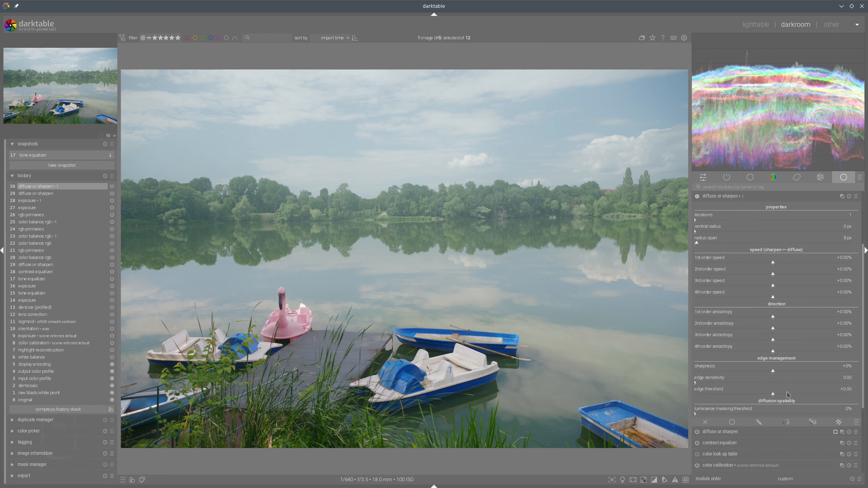
left_click(813, 422)
left_click(813, 422)
scroll(841, 335, "down", 5)
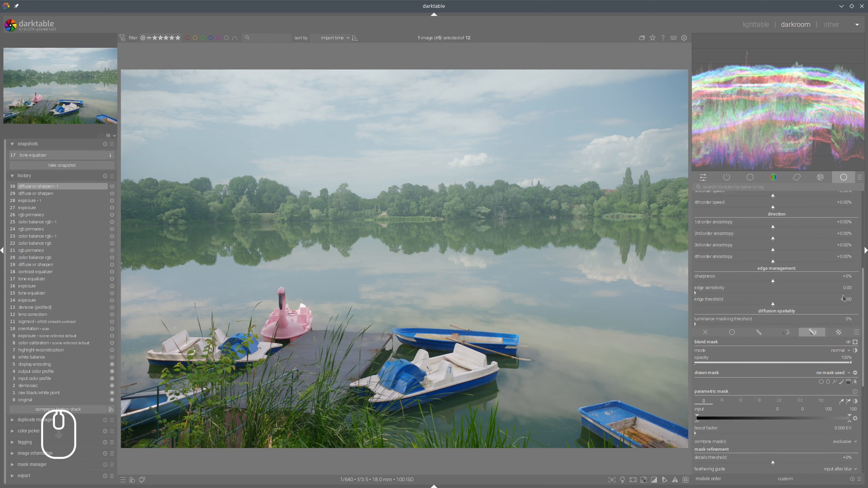
scroll(844, 298, "up", 8)
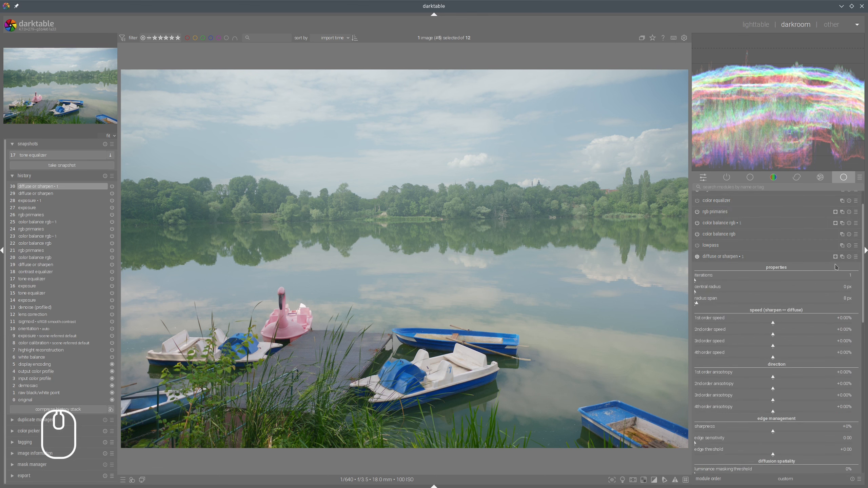
left_click(856, 256)
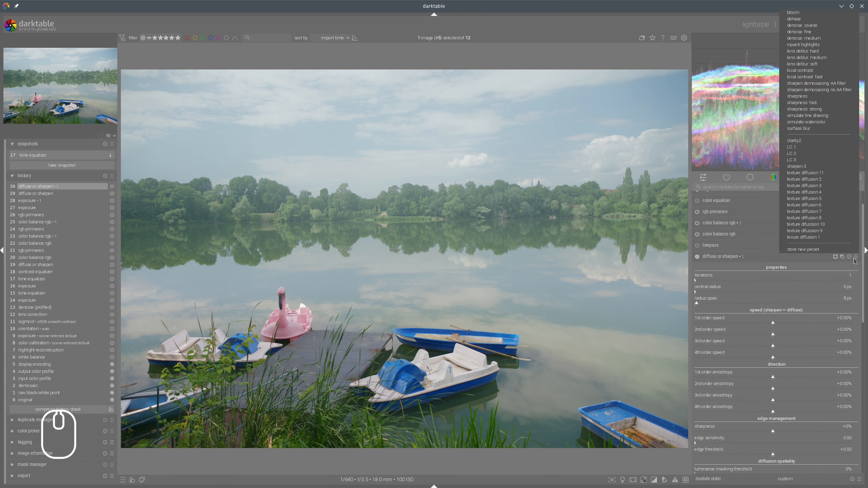
left_click(800, 70)
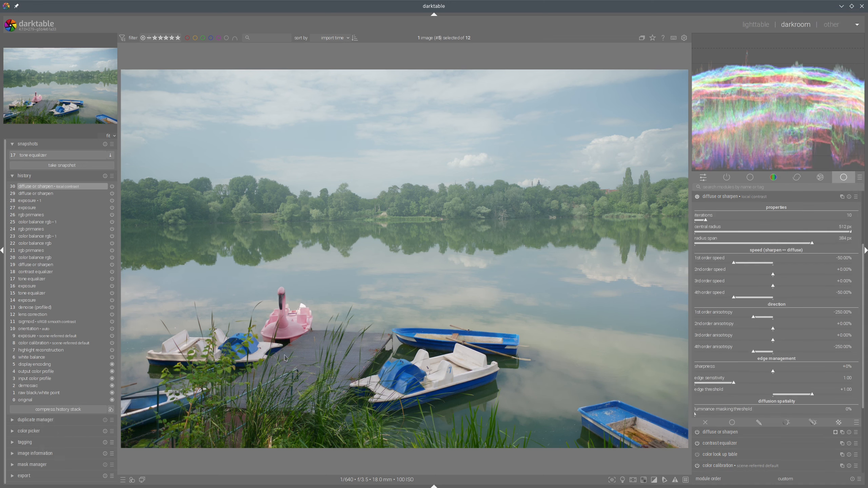
Restrict the new local contrast instance with the diffuse or sharpen raster mask, inverted to cover the foreground, and check the mask.
left_click(813, 421)
scroll(855, 351, "down", 3)
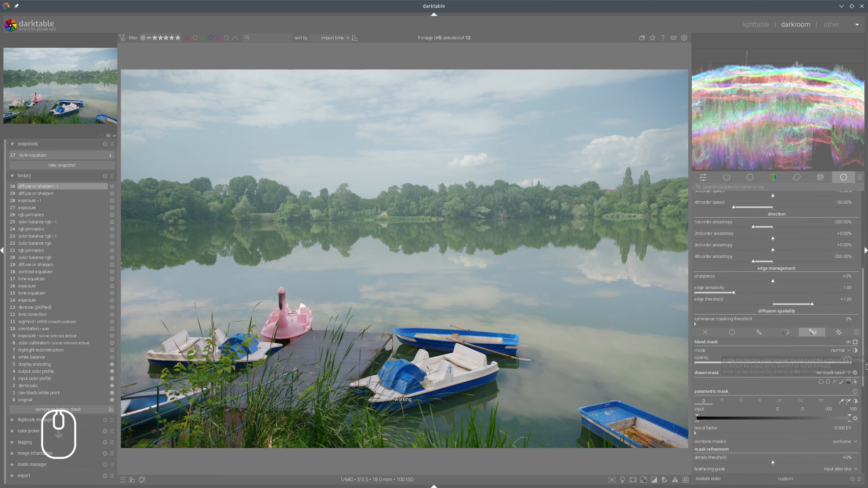
left_click(841, 333)
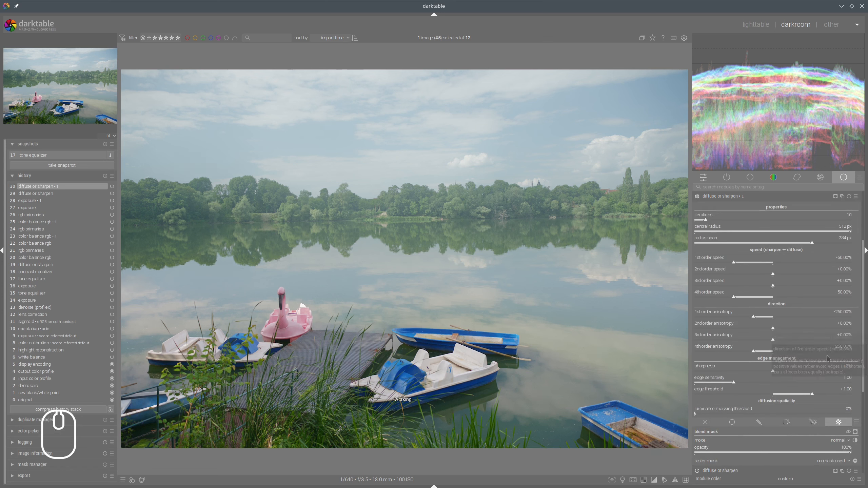
scroll(842, 336, "down", 1)
left_click(832, 431)
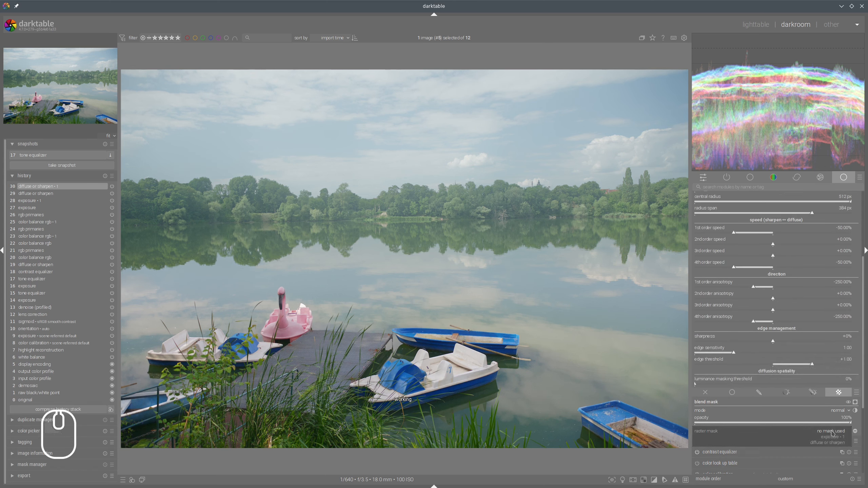
left_click(834, 443)
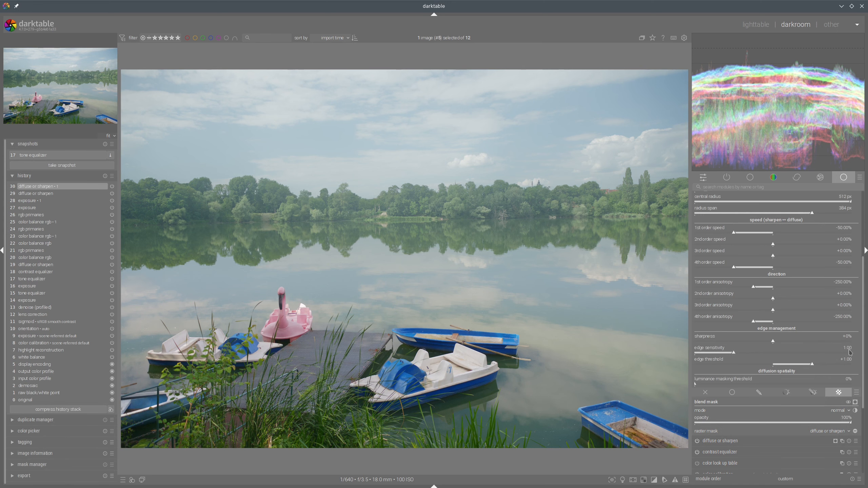
left_click(856, 402)
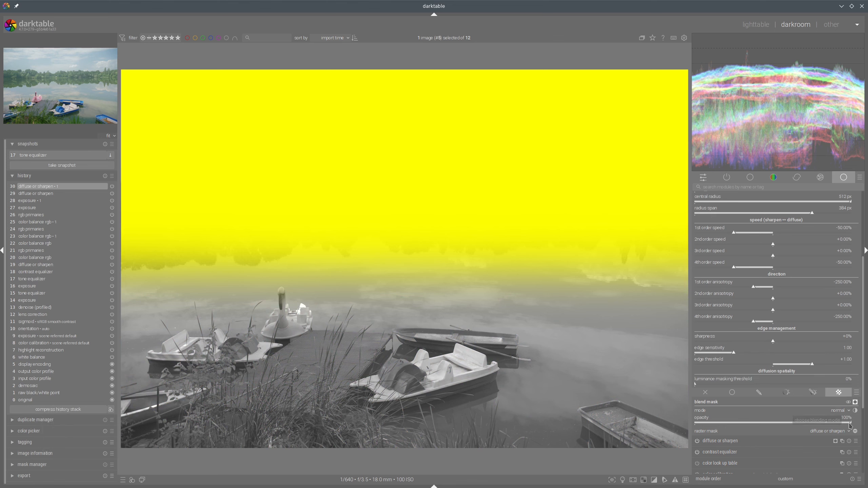
left_click(855, 432)
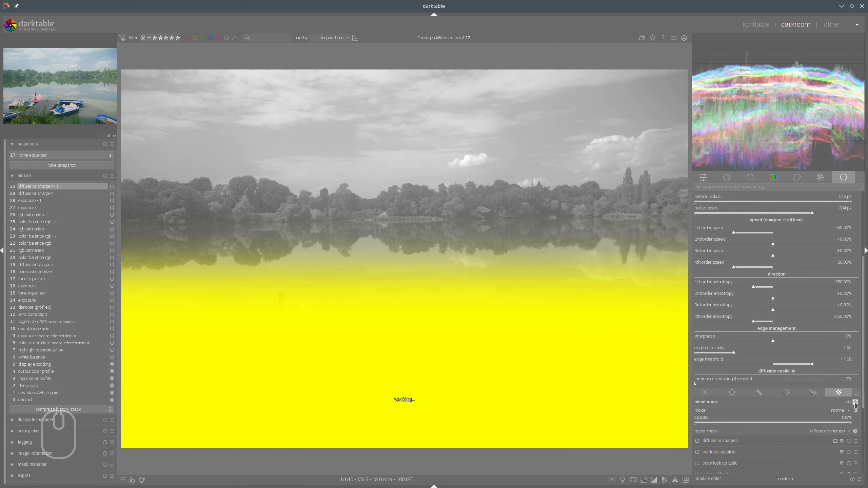
left_click(855, 403)
Switch the new diffuse or sharpen instance off and on to judge its effect, and collapse it.
scroll(765, 252, "up", 5)
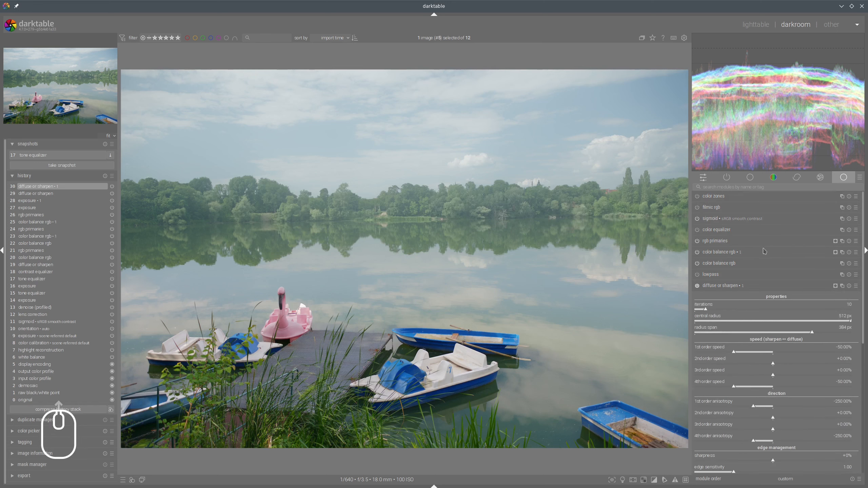
left_click(697, 286)
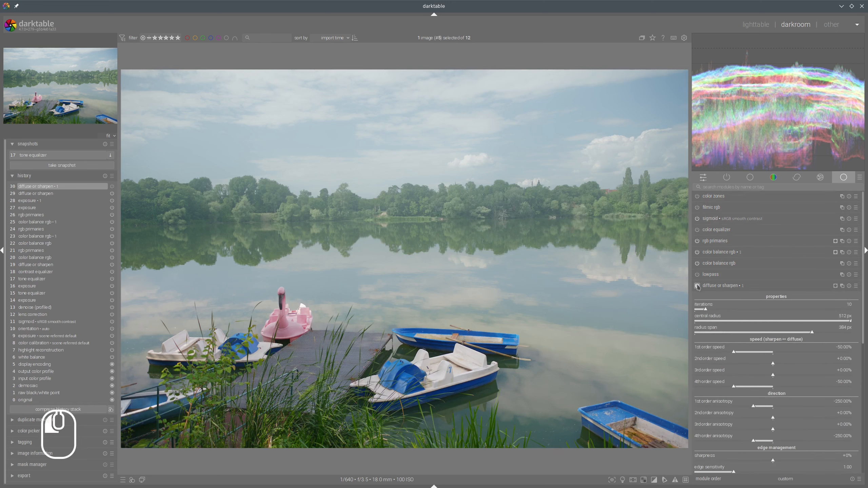
left_click(698, 286)
left_click(697, 286)
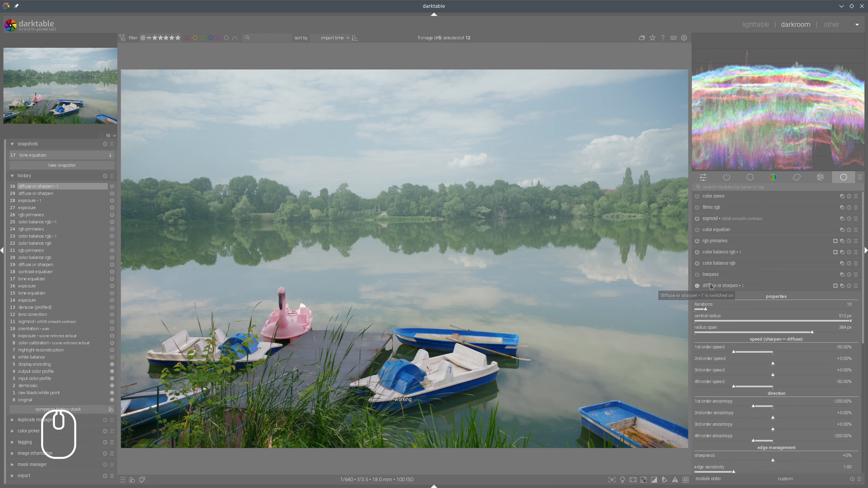
left_click(710, 284)
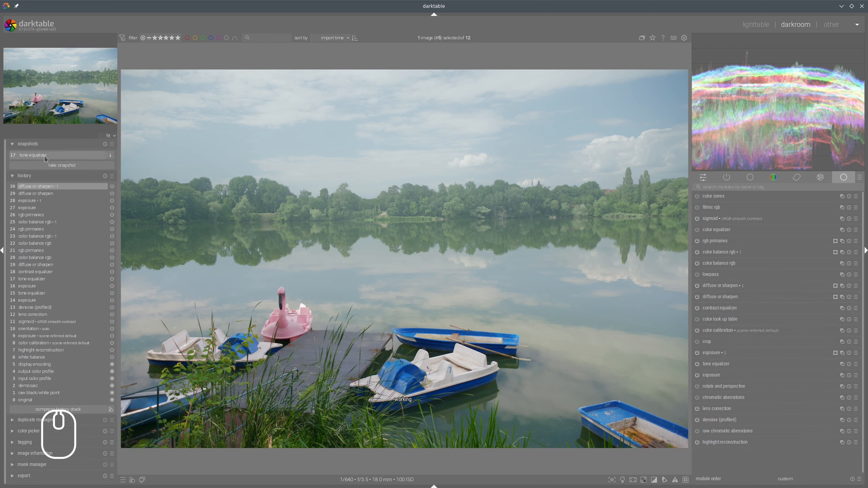
Compare the current edit with the tone equalizer snapshot, first in the normal view and in color assessment mode.
left_click(30, 157)
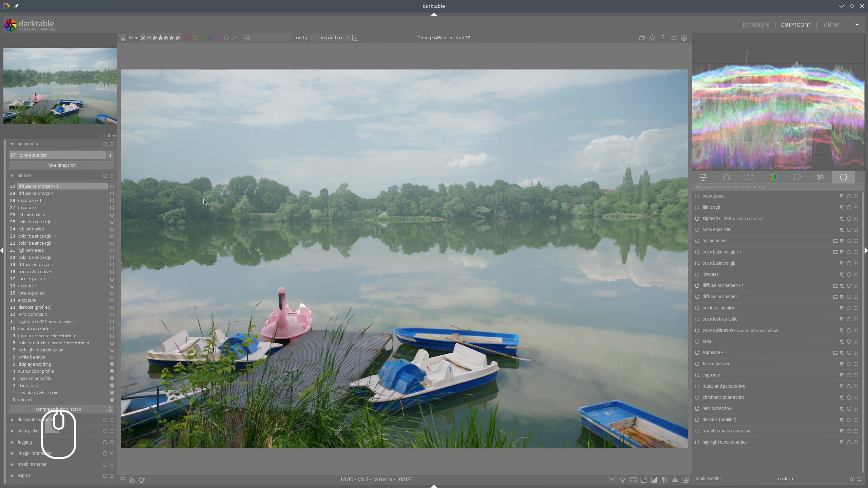
left_click_drag(131, 166, 107, 80)
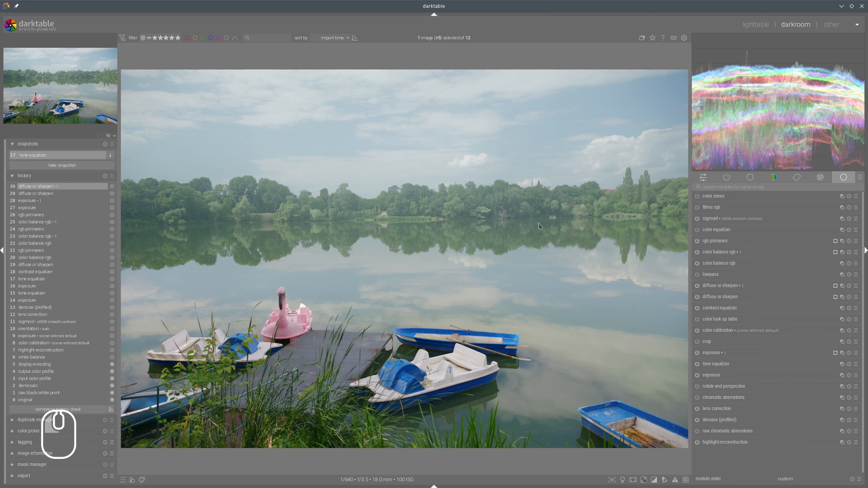
left_click(622, 479)
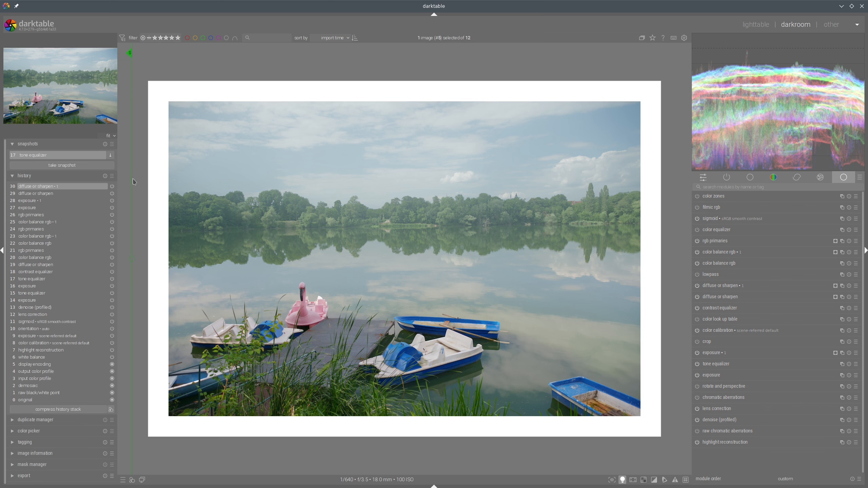
mouse_move(133, 179)
left_mouse_down()
mouse_move(594, 185)
mouse_move(117, 185)
left_mouse_up()
mouse_move(187, 310)
left_mouse_down()
mouse_move(381, 263)
mouse_move(586, 307)
mouse_move(634, 366)
mouse_move(649, 426)
mouse_move(412, 443)
mouse_move(206, 417)
mouse_move(160, 351)
mouse_move(209, 301)
left_mouse_up()
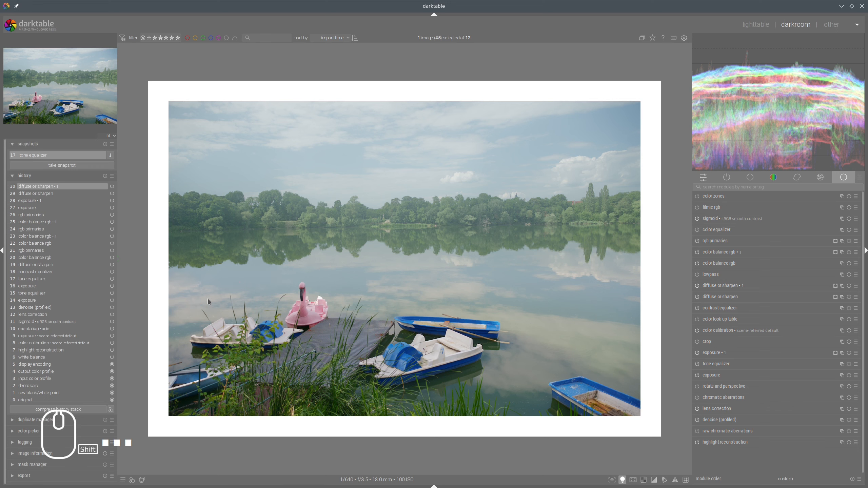
left_click_drag(188, 200, 145, 157)
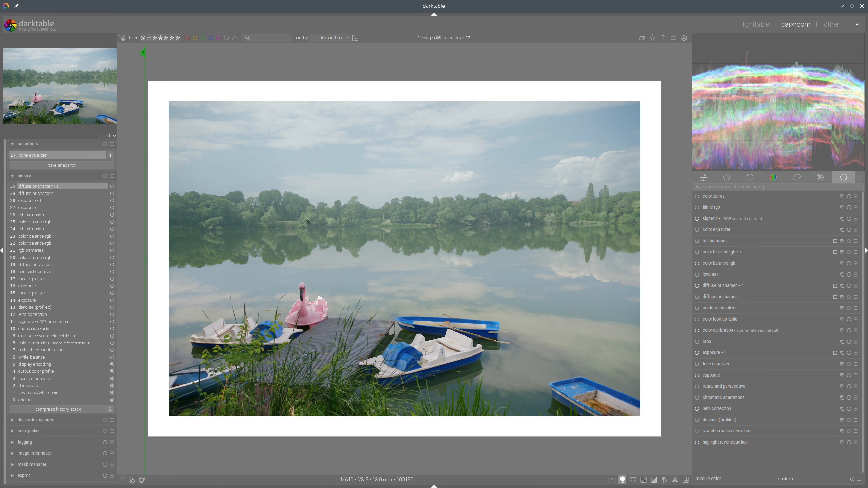
left_click_drag(170, 213, 122, 194)
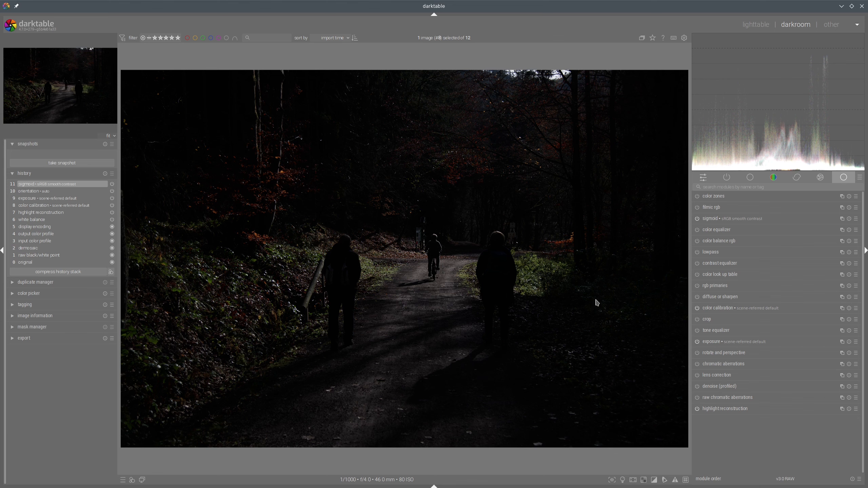
Enable lens correction and profiled denoise on the dark forest path photo.
left_click(697, 375)
left_click(716, 386)
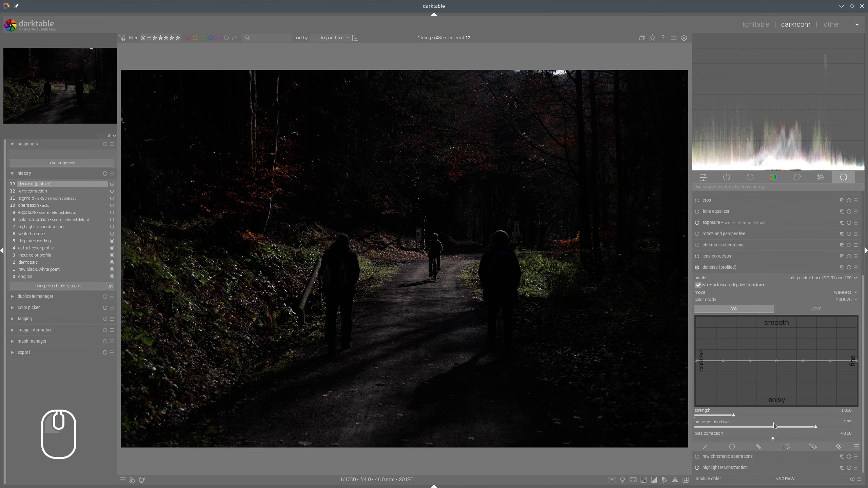
left_click(764, 428)
left_click(727, 266)
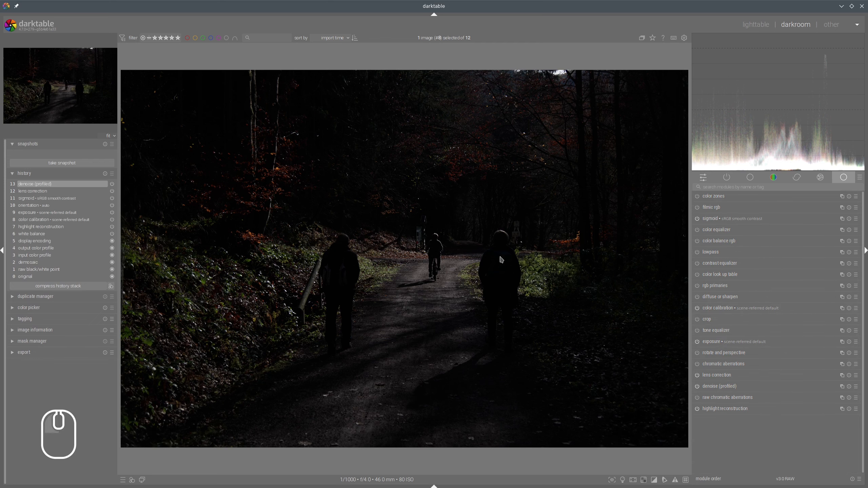
Raise the forest photo's exposure to about +2.17 EV and collapse the exposure module.
left_click(709, 341)
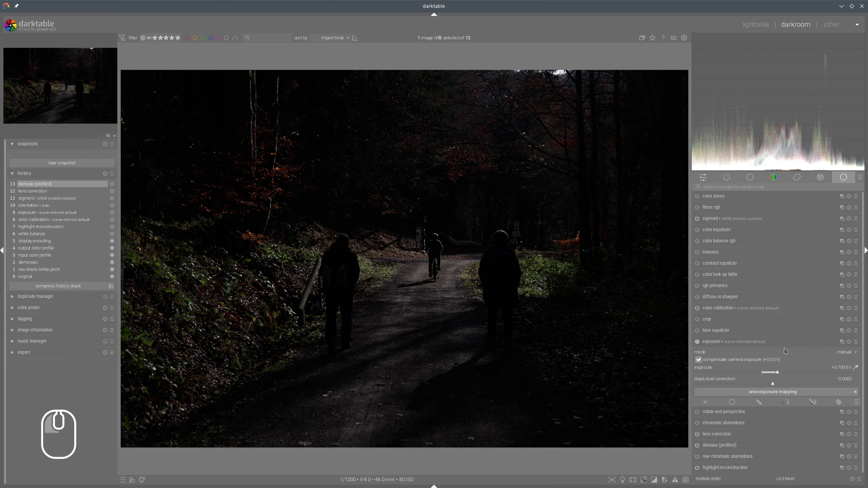
left_click(800, 373)
left_click(805, 373)
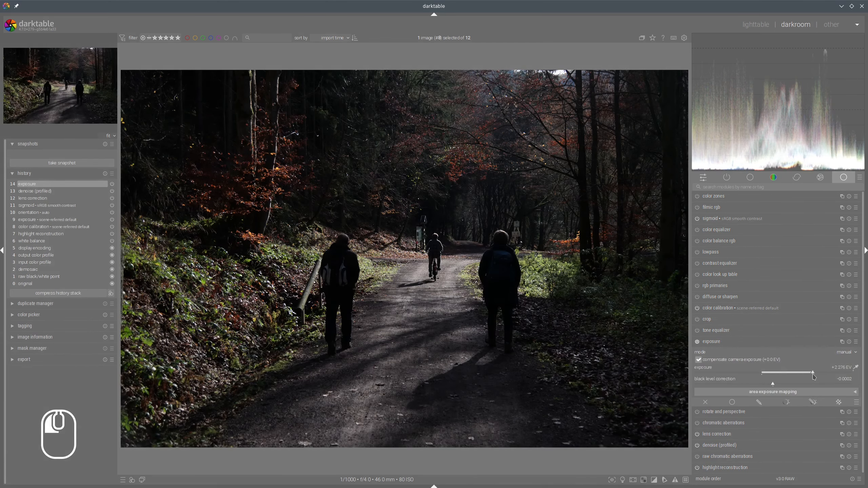
left_click(810, 373)
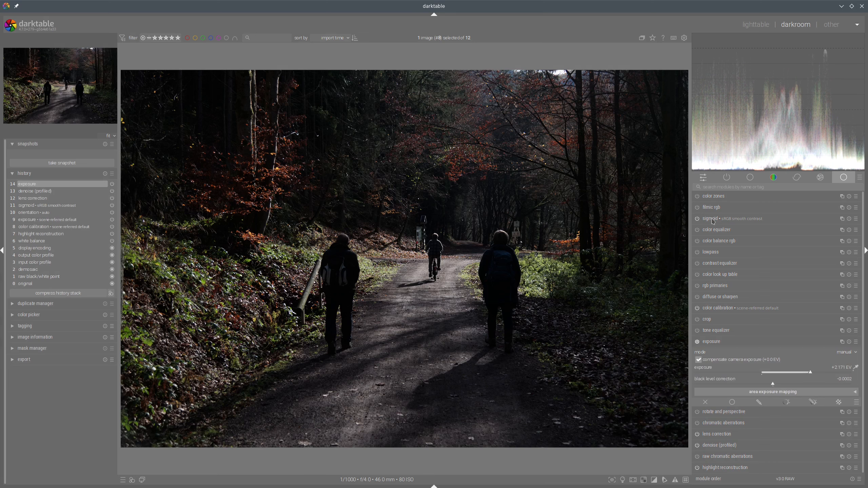
left_click(725, 341)
Lower the sigmoid contrast to about 1.22 and collapse the sigmoid module.
left_click(705, 217)
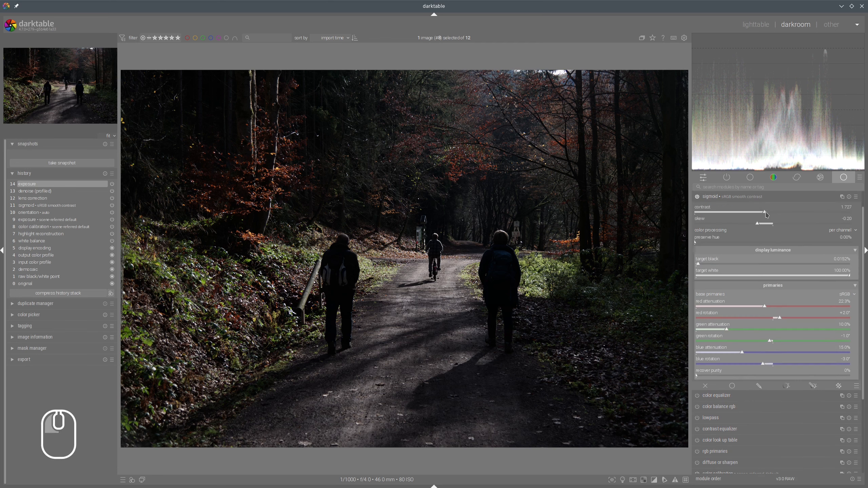
left_click_drag(764, 214, 730, 213)
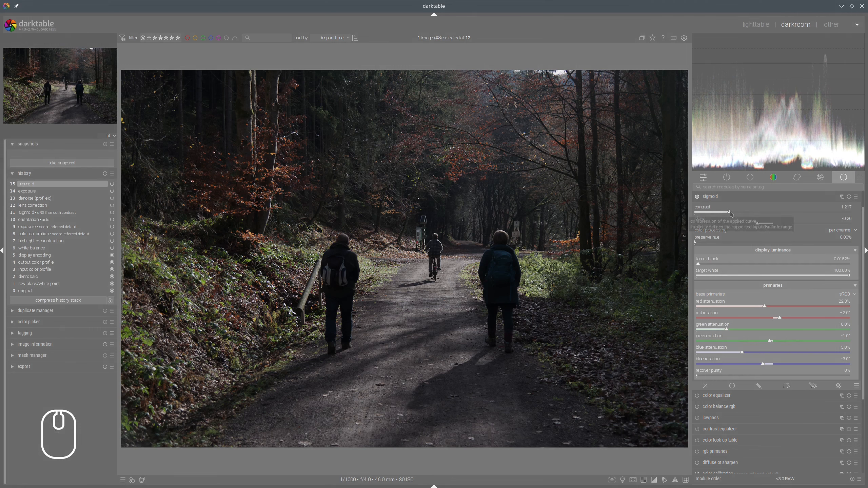
left_click(710, 196)
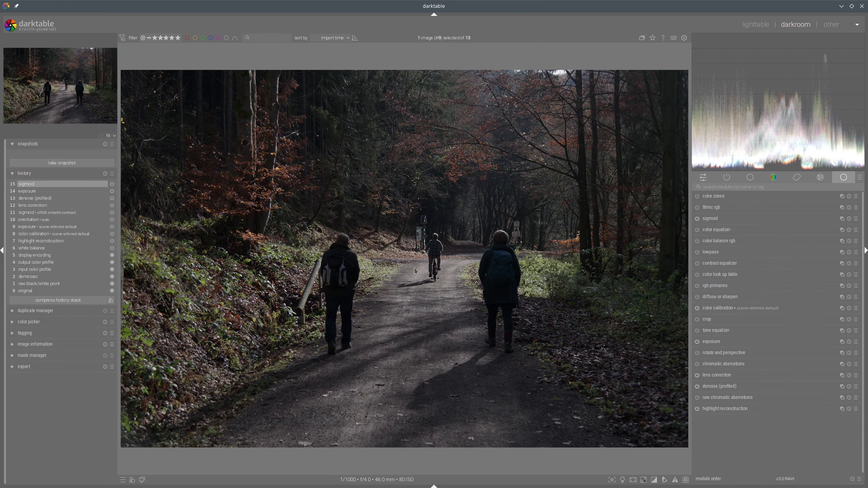
Pick the color calibration illuminant from the whole image, warm it with hue about 36° and chroma about 16.5%, and collapse the module.
scroll(302, 274, "up", 3)
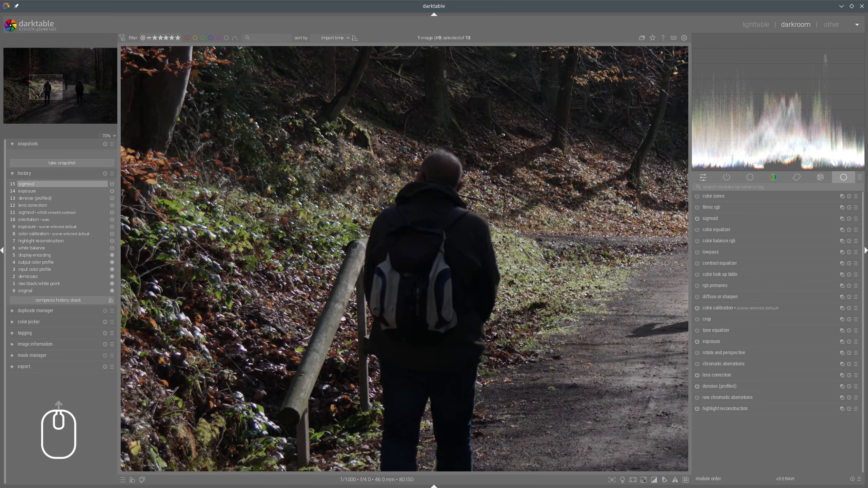
scroll(295, 248, "up", 3)
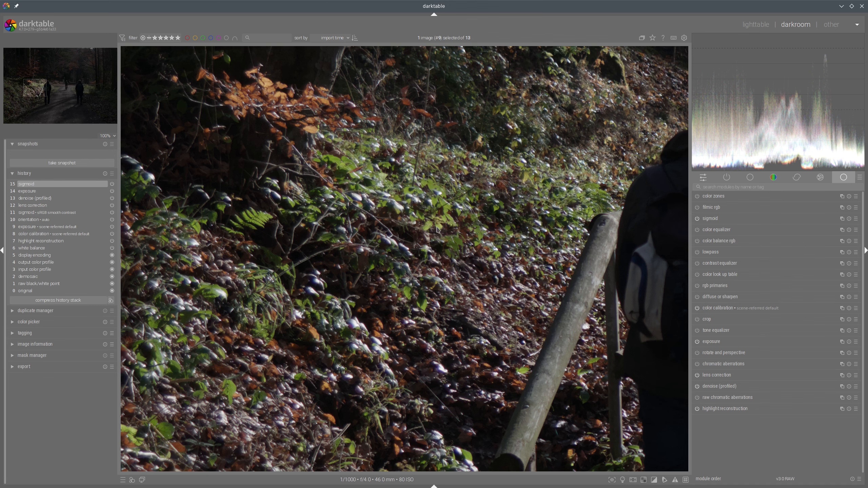
scroll(436, 225, "down", 3)
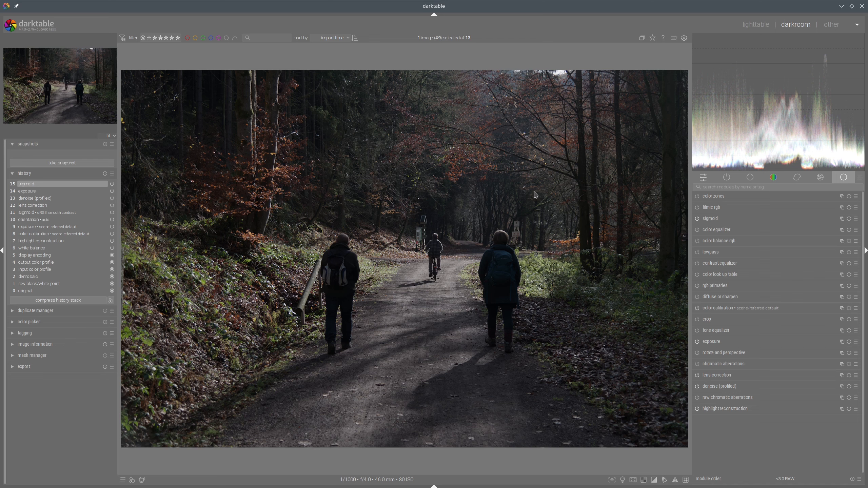
left_click(722, 313)
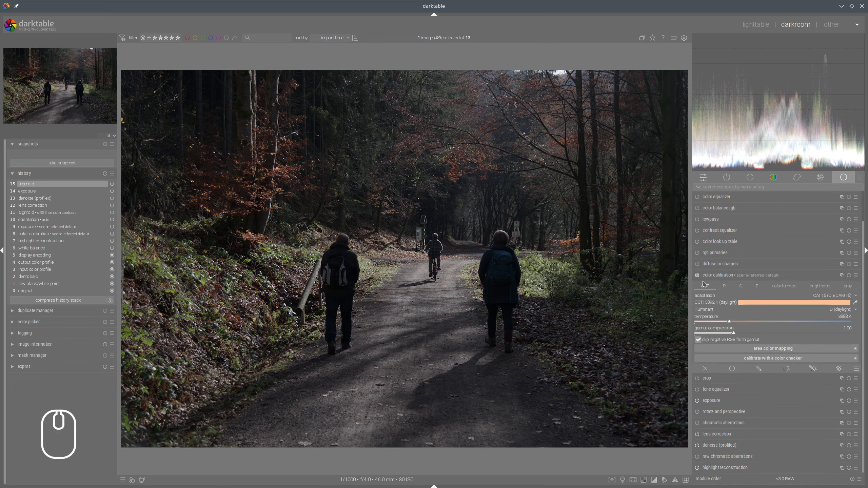
left_click(855, 302)
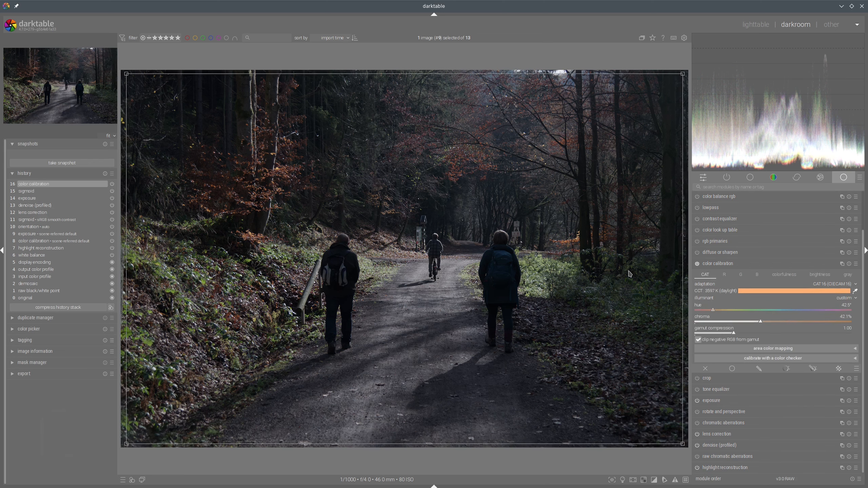
left_click_drag(762, 324, 721, 325)
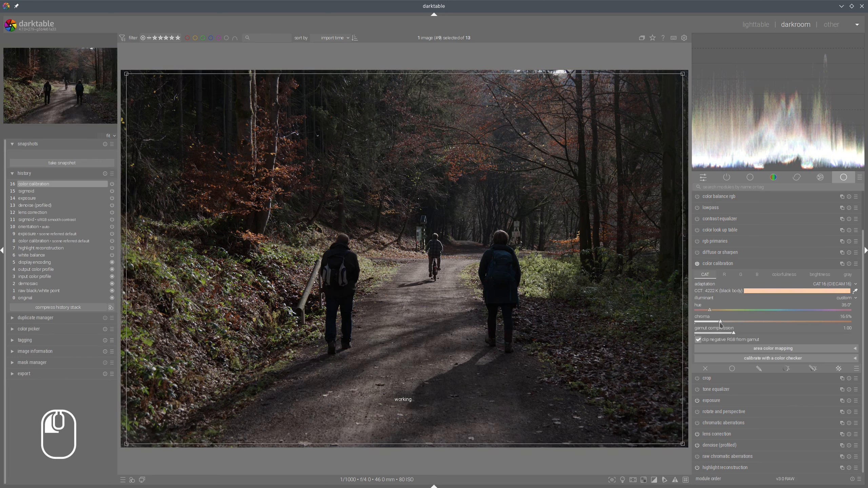
left_click(728, 267)
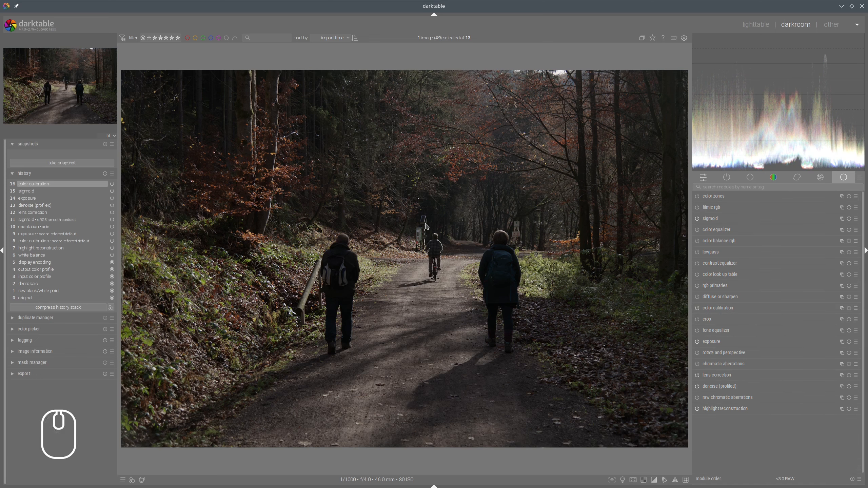
In color balance rgb, raise the perceptual saturation of the shadows to about +56% and of the midtones to about +40%.
left_click(707, 241)
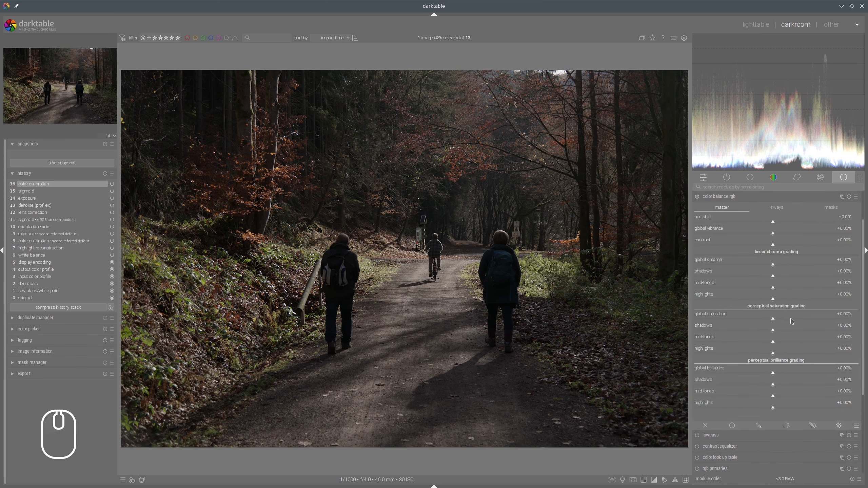
left_click(817, 330)
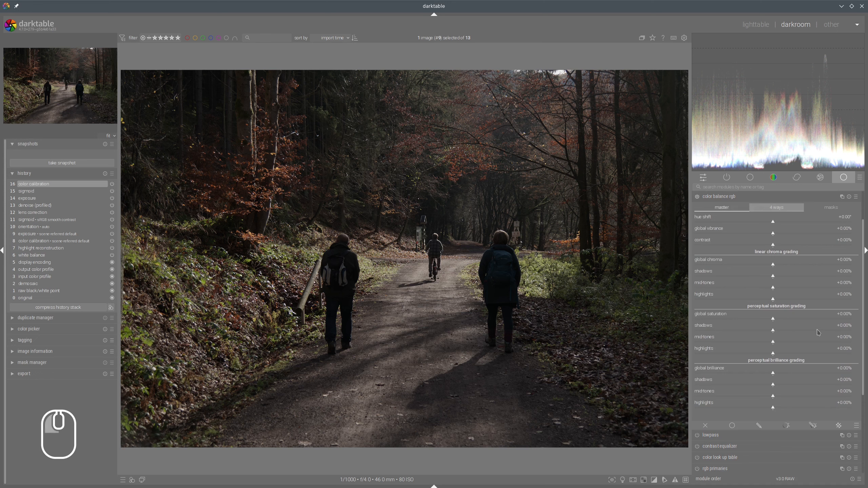
left_click(804, 342)
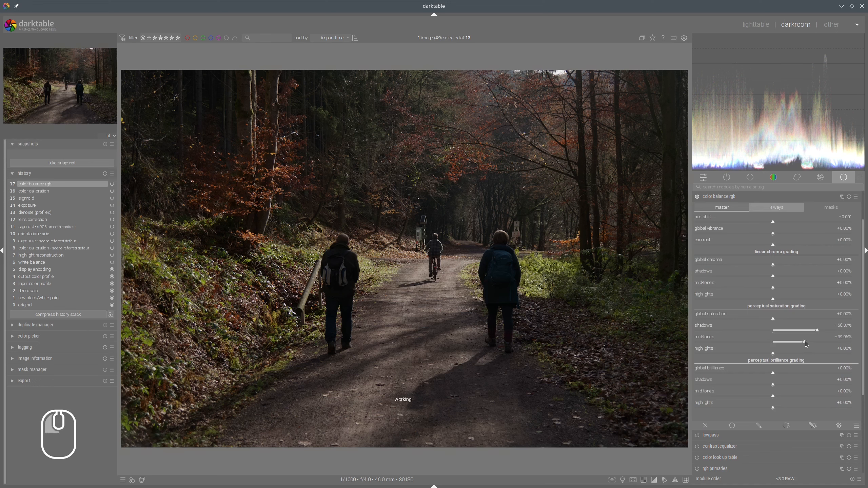
Set shadows chroma to about +2%, global vibrance to about +29% and global saturation to about +40%, and collapse color balance rgb.
left_click(813, 277)
left_click(775, 278)
left_click(816, 236)
left_click(799, 320)
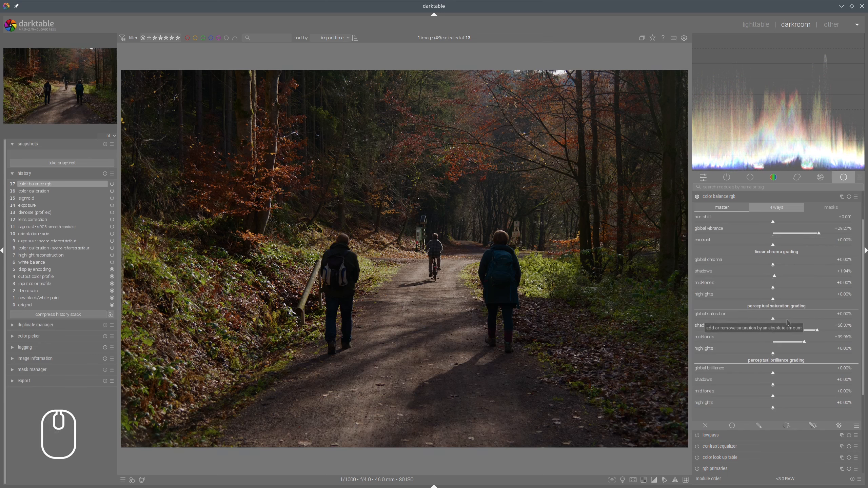
left_click(806, 319)
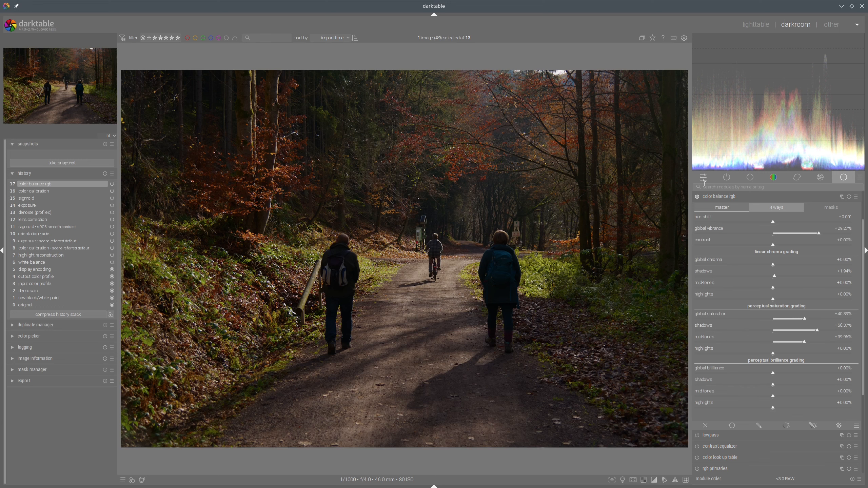
left_click(712, 198)
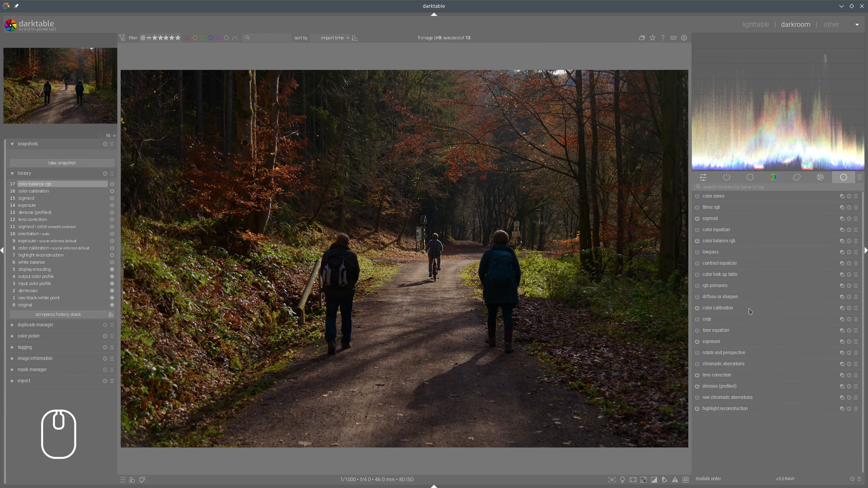
Raise the exposure to about +2.58 EV and collapse the exposure module.
left_click(714, 340)
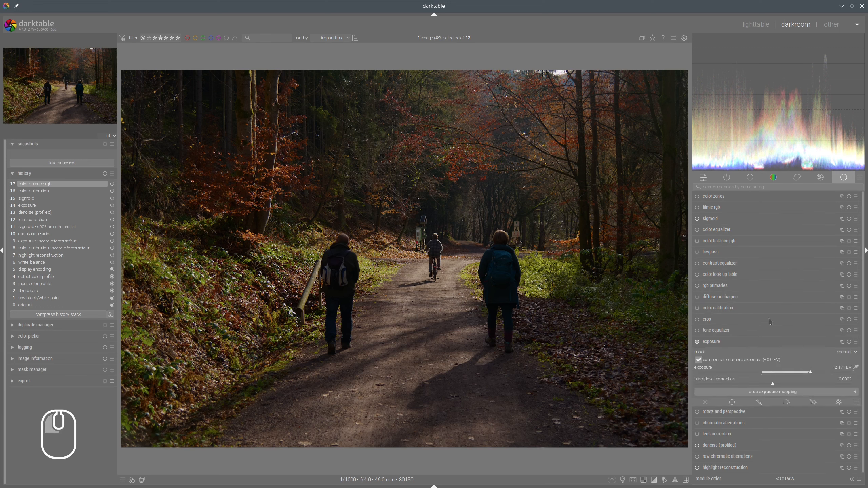
left_click(820, 374)
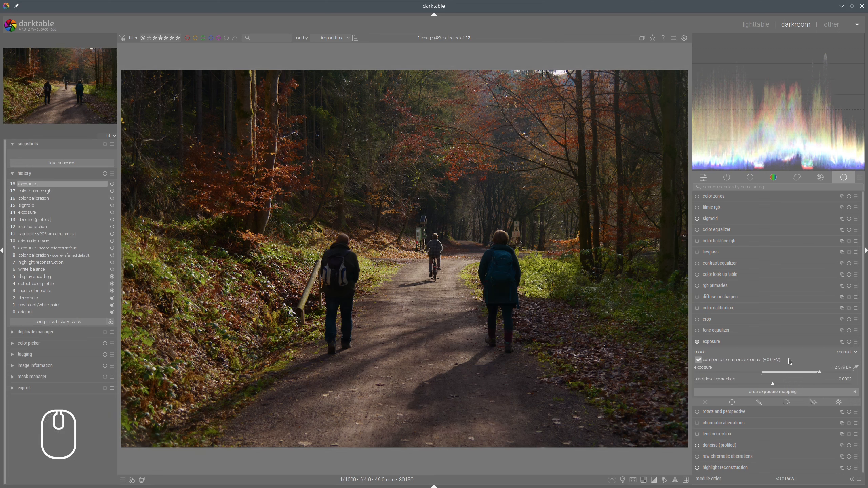
left_click(731, 345)
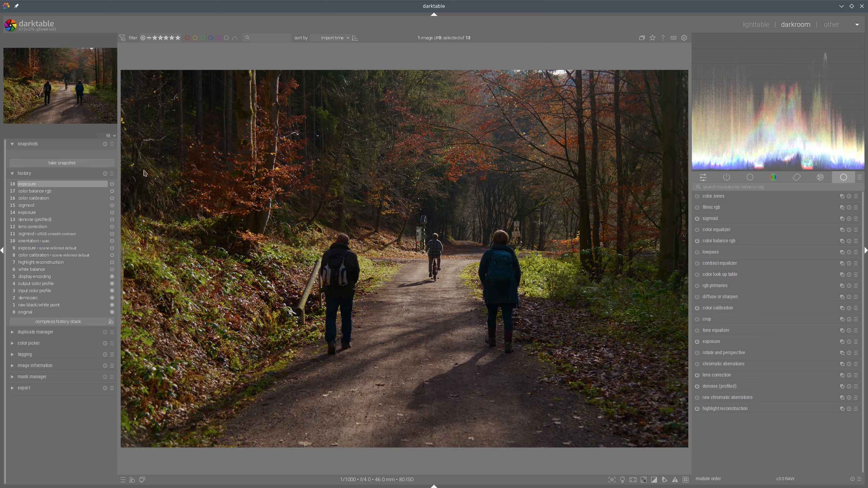
Take a snapshot of the sigmoid history state, return to the latest exposure state and compare the two.
left_click(29, 206)
left_click(47, 164)
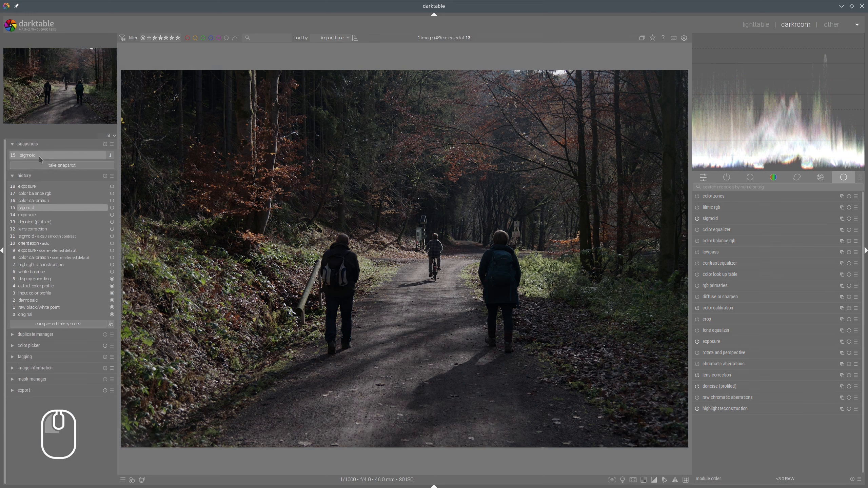
left_click(36, 187)
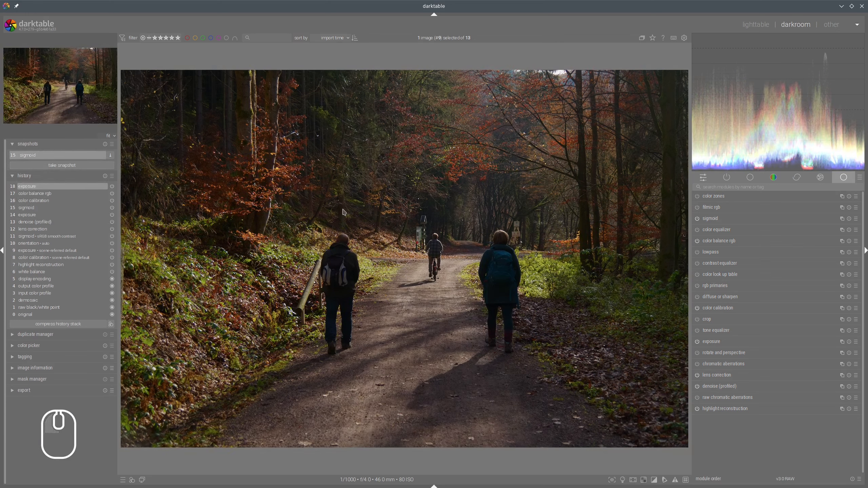
left_click_drag(174, 196, 118, 187)
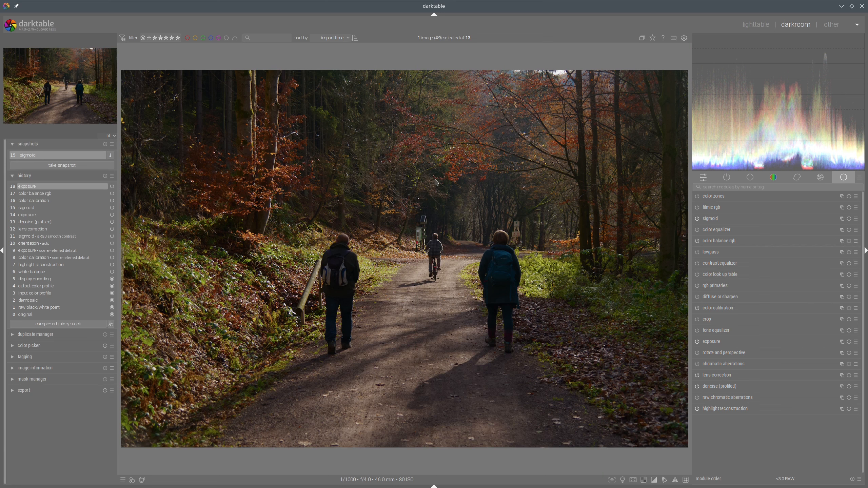
In the contrast equalizer, lower the luma curve slightly toward smooth and bring its finest scales back to neutral.
left_click(718, 266)
scroll(788, 252, "down", 3, "ctrl+shift")
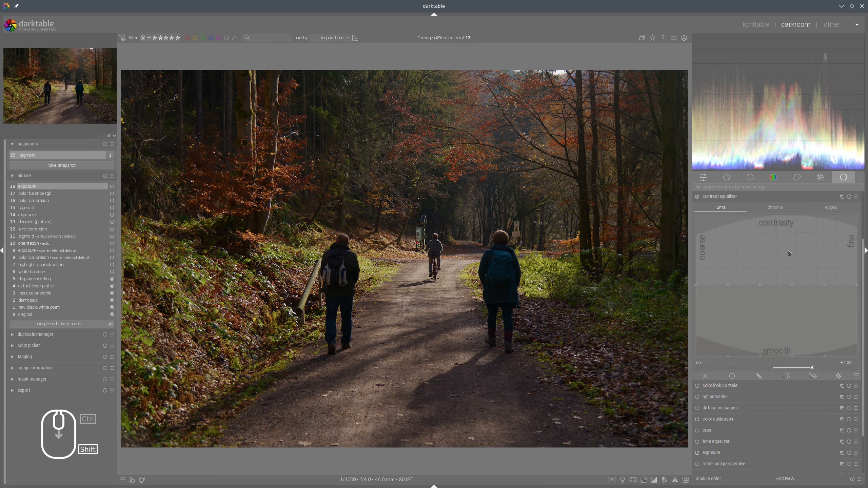
left_click_drag(789, 252, 769, 255)
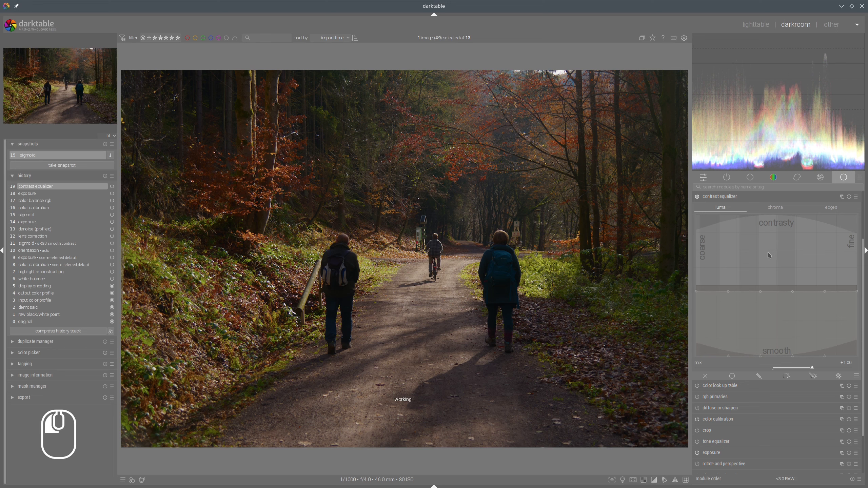
scroll(816, 253, "up", 3, "ctrl+shift")
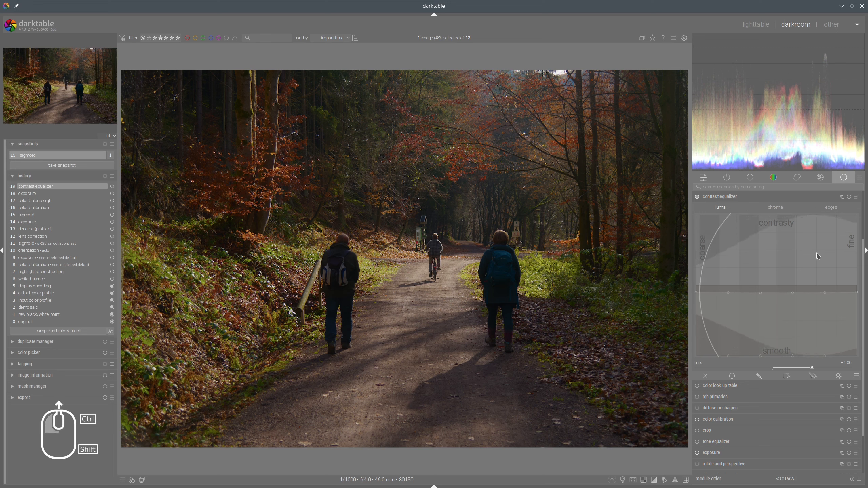
left_click_drag(850, 255, 852, 251)
scroll(851, 252, "up", 7)
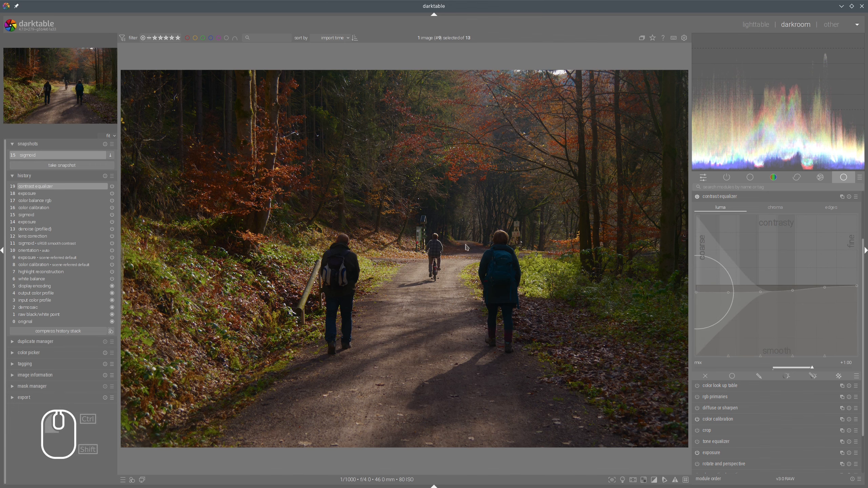
Inspect the softening up close, lower the coarse luma scales slightly further and collapse the contrast equalizer.
scroll(453, 251, "up", 1)
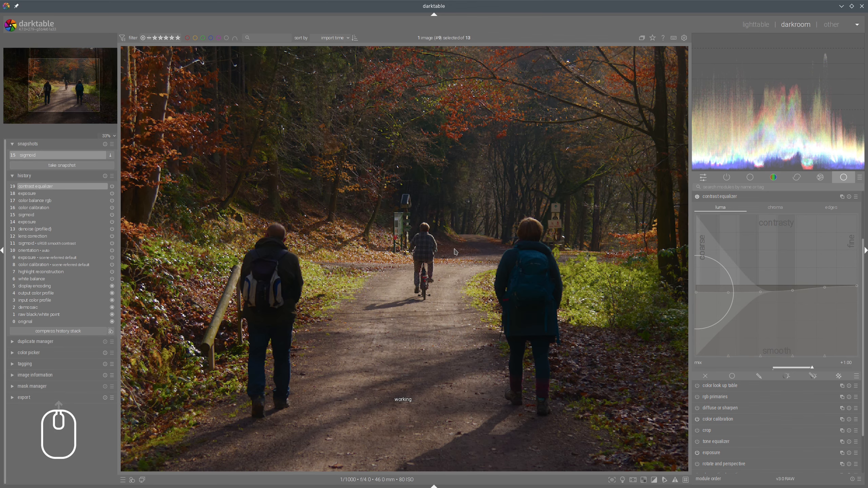
scroll(453, 240, "up", 1)
scroll(453, 238, "down", 2)
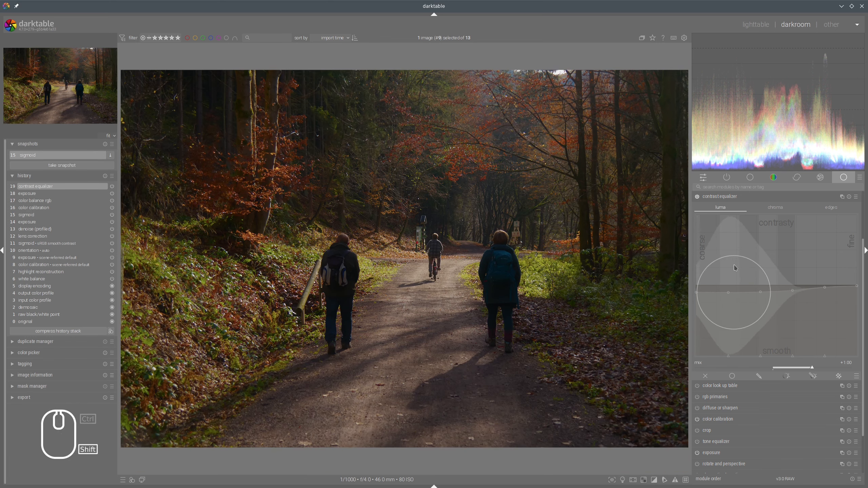
left_click_drag(735, 263, 736, 270)
scroll(738, 239, "up", 3)
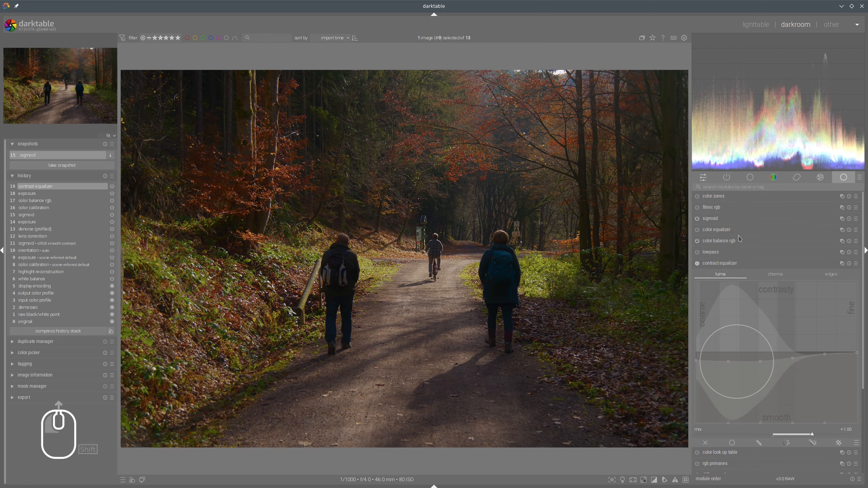
left_click(739, 262)
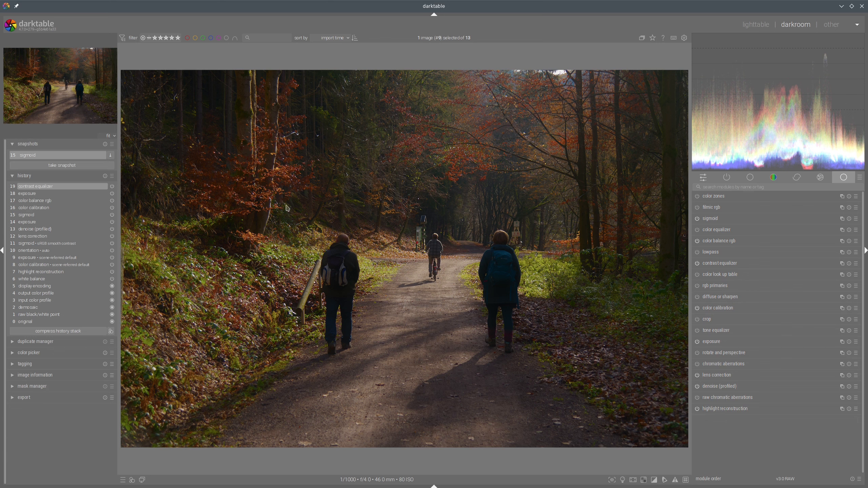
Compare the softened edit with the sigmoid snapshot, first on the whole photo and zoomed in on the backpacked walker and undergrowth.
left_click_drag(190, 191, 96, 132)
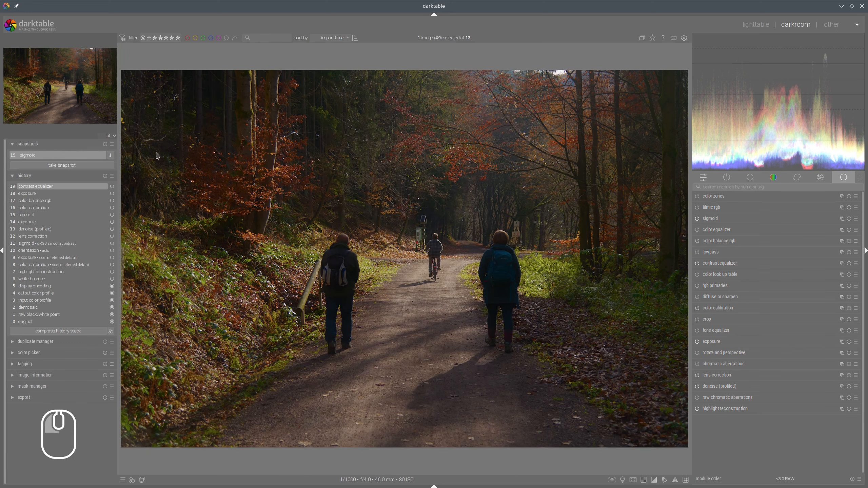
scroll(276, 280, "up", 1)
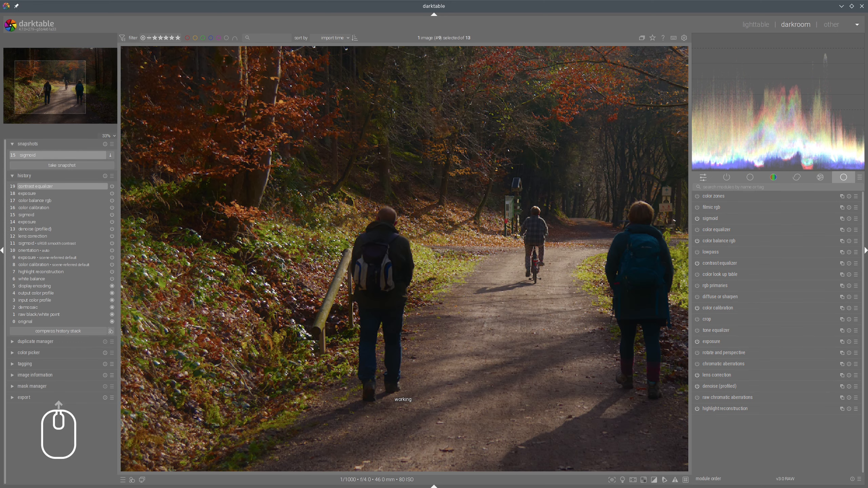
scroll(287, 249, "up", 2)
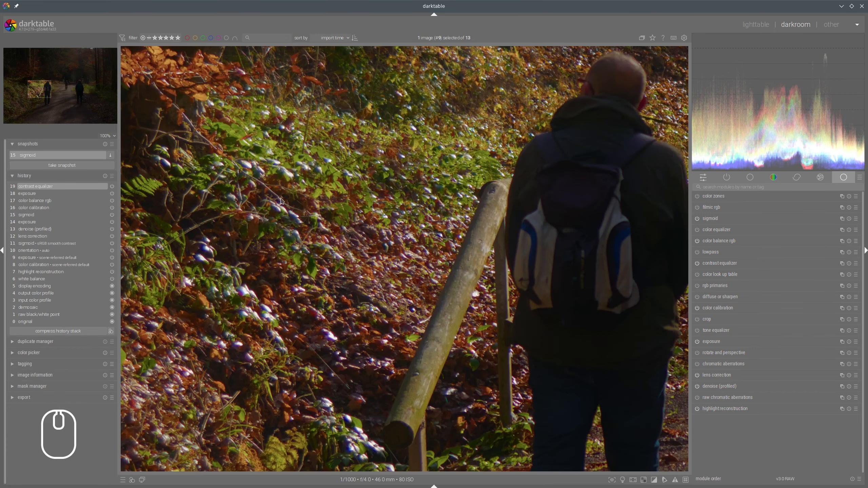
left_click_drag(149, 173, 122, 133)
scroll(348, 195, "down", 2)
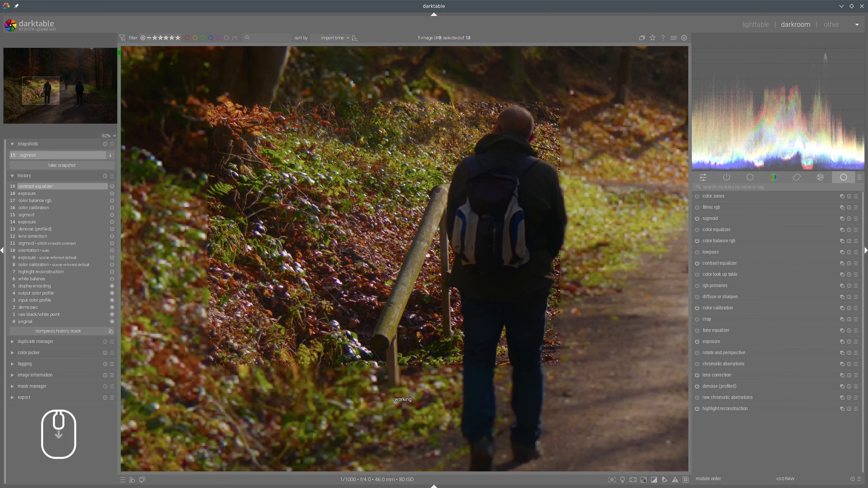
scroll(352, 193, "down", 1)
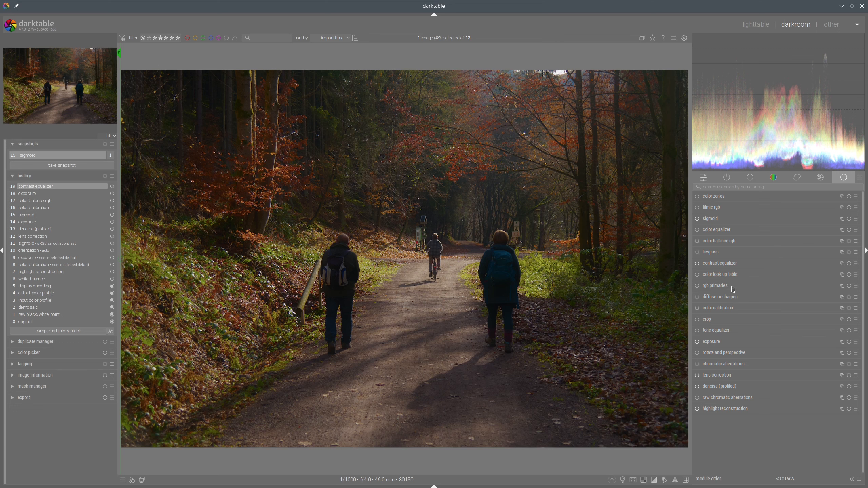
Enable the diffuse or sharpen module, move it just above the contrast equalizer in the module order and expand it.
left_click(697, 297)
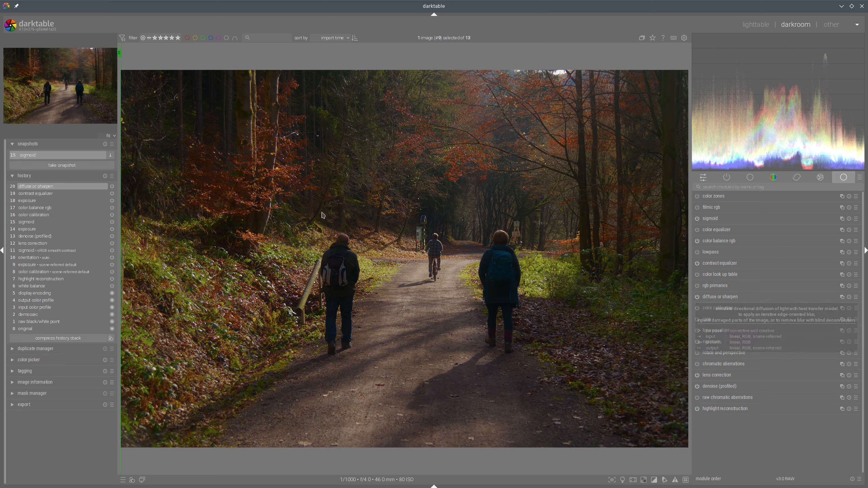
left_click_drag(723, 300, 725, 266)
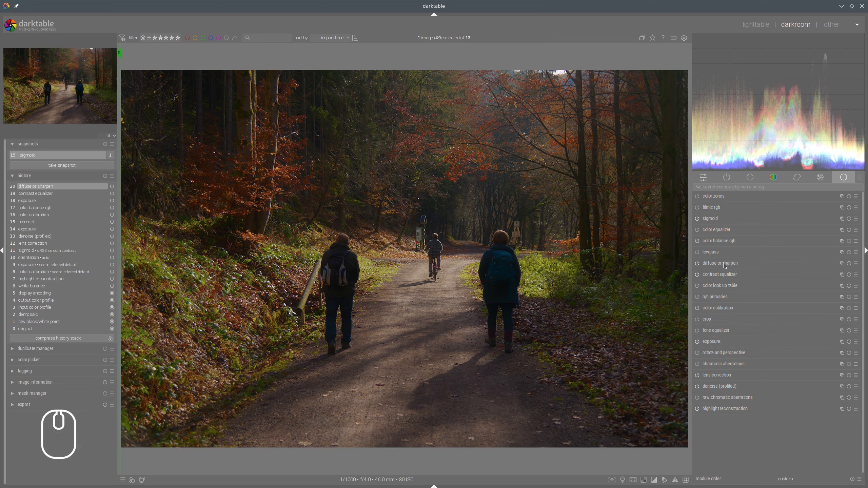
left_click(716, 263)
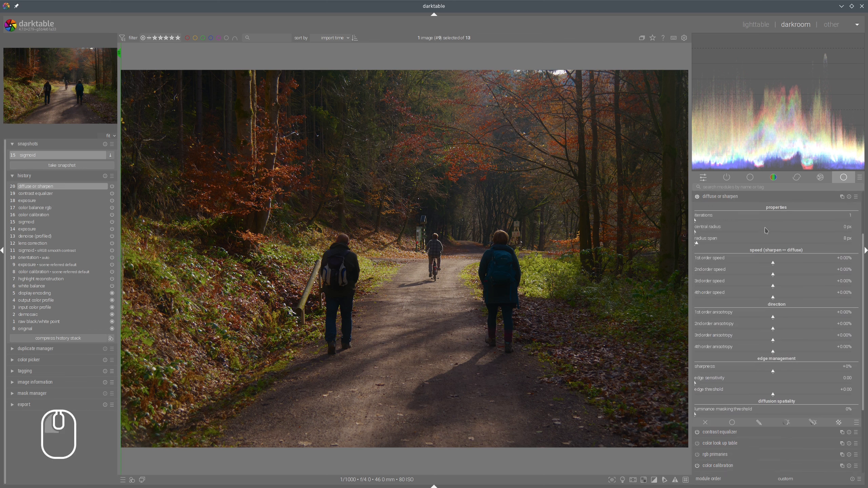
Set 1st order speed to about +54%, 2nd order speed to about +53%, radius span to 512 px and central radius to about 171 px.
left_click(816, 265)
left_click(814, 275)
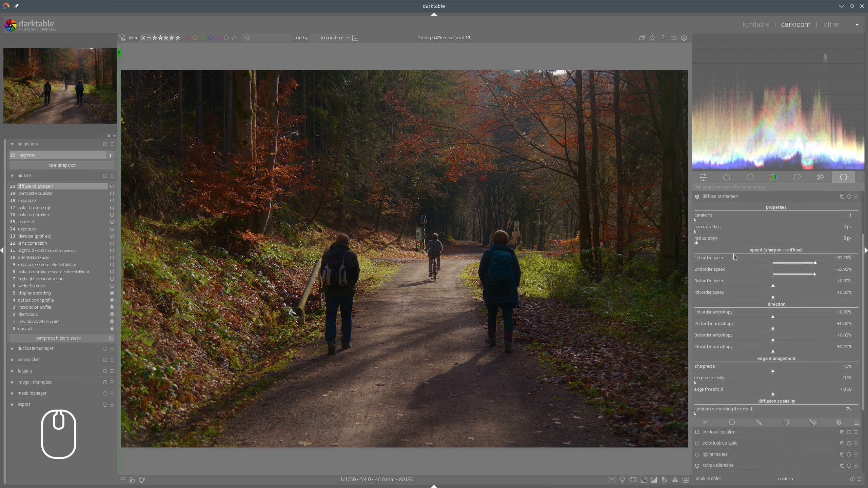
left_click_drag(722, 243, 853, 247)
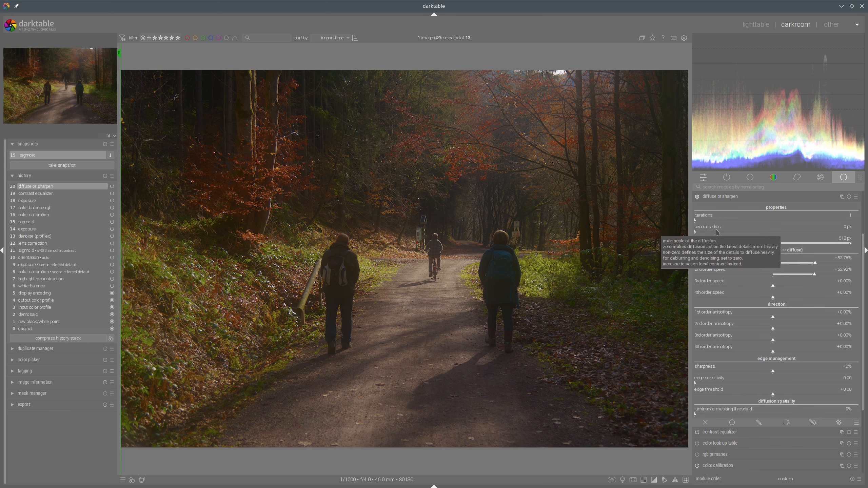
left_click_drag(724, 232, 749, 232)
left_click(697, 198)
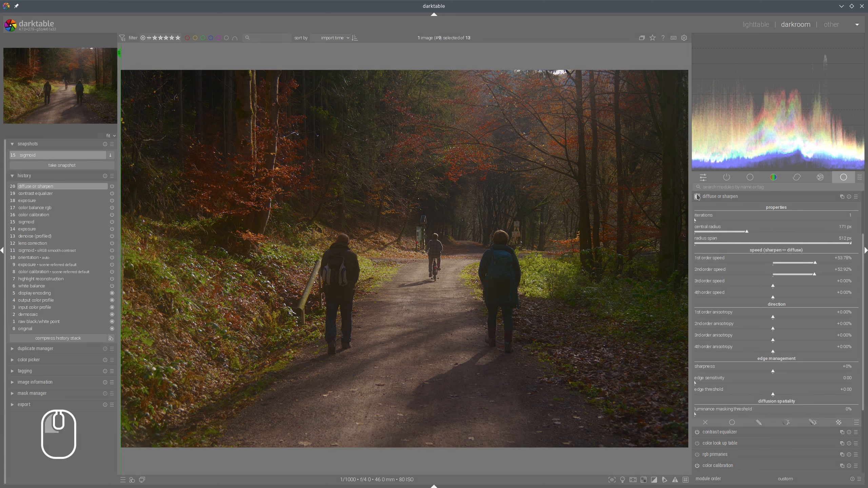
left_click(697, 197)
left_click(697, 198)
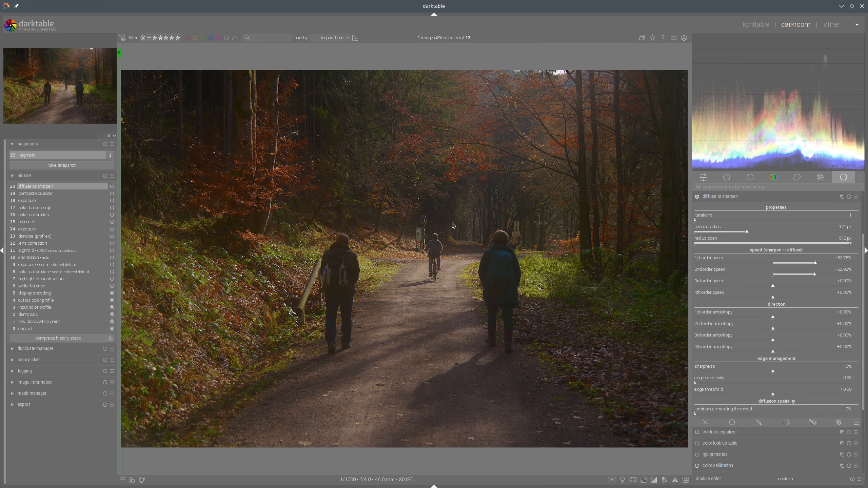
Give diffuse or sharpen a drawn and parametric mask, fading out the darkest input tones up to 4.7.
scroll(763, 342, "down", 3)
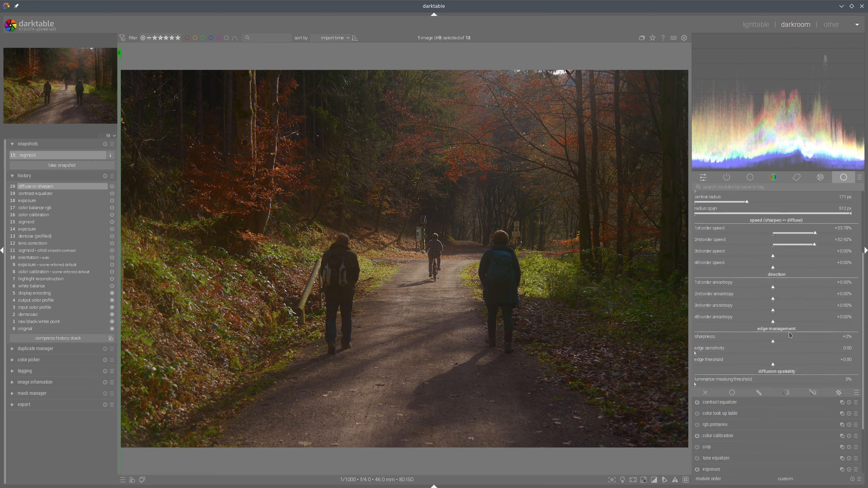
left_click(812, 358)
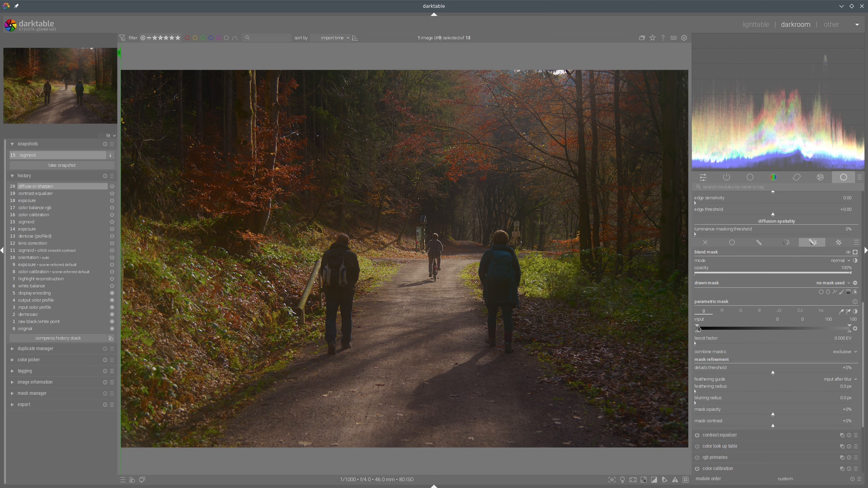
left_click_drag(698, 329, 705, 329)
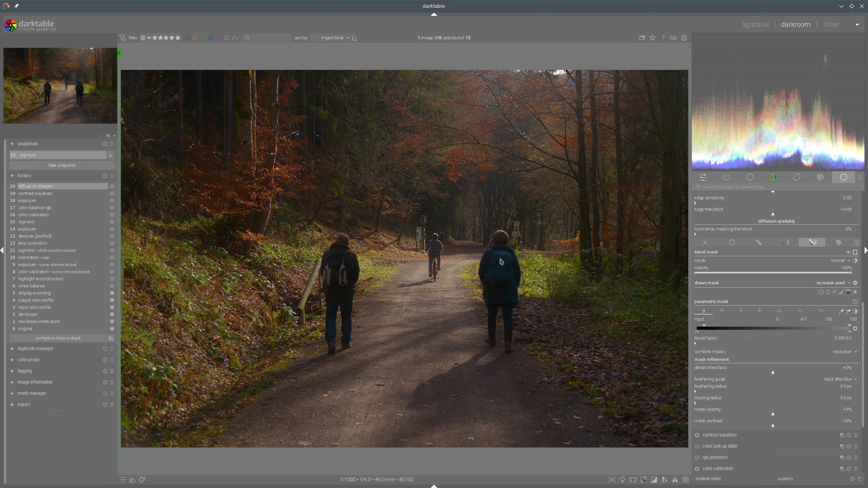
Collapse diffuse or sharpen and compare the masked diffusion with the module switched off and with the sigmoid snapshot.
scroll(750, 290, "up", 6)
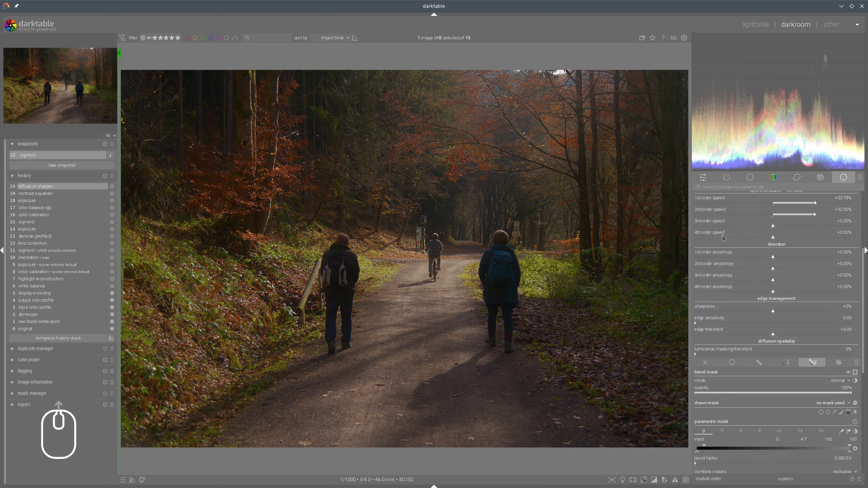
left_click(698, 227)
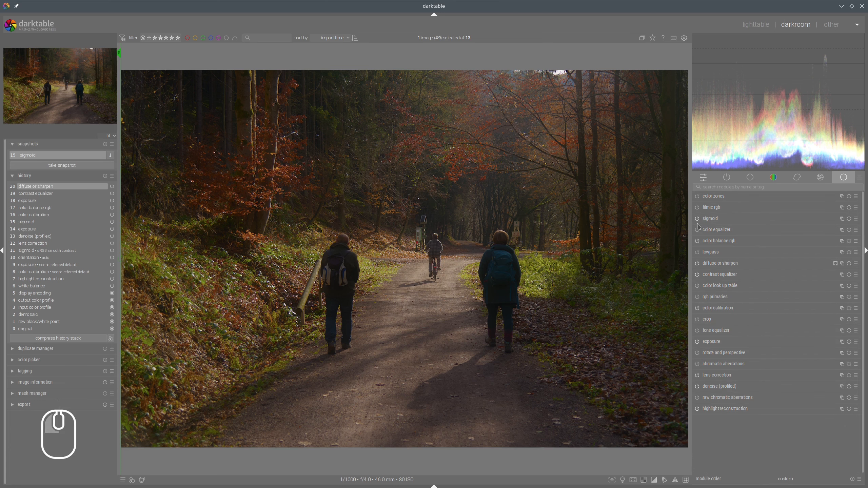
left_click(697, 263)
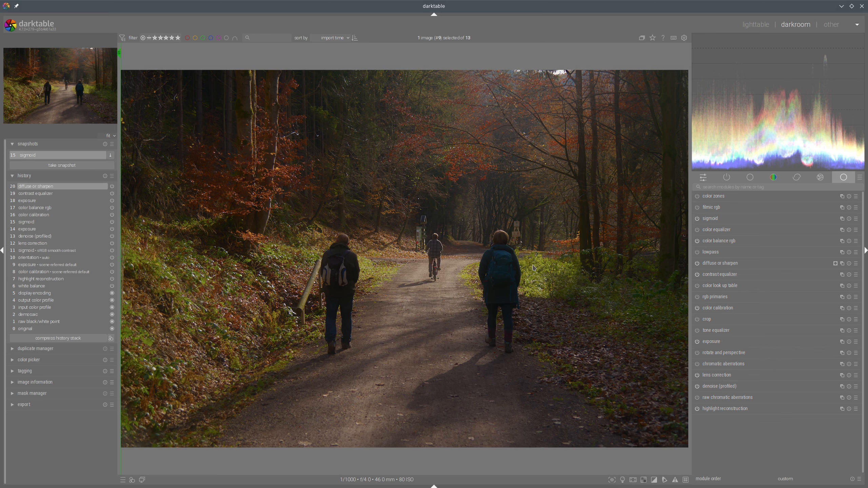
left_click_drag(174, 211, 116, 147)
mouse_move(323, 204)
left_mouse_down()
mouse_move(546, 336)
mouse_move(367, 185)
left_mouse_up()
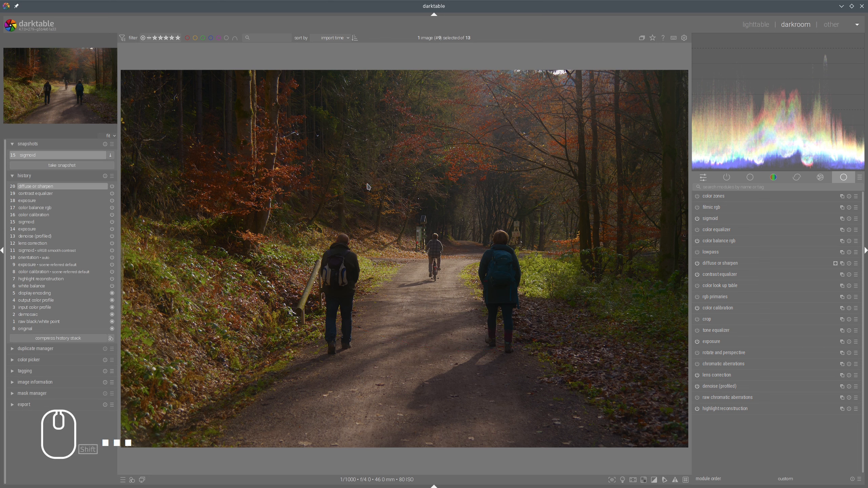
Add a second exposure instance with a drawn path mask around the middle of the path, the cyclist and the two walkers.
right_click(842, 342)
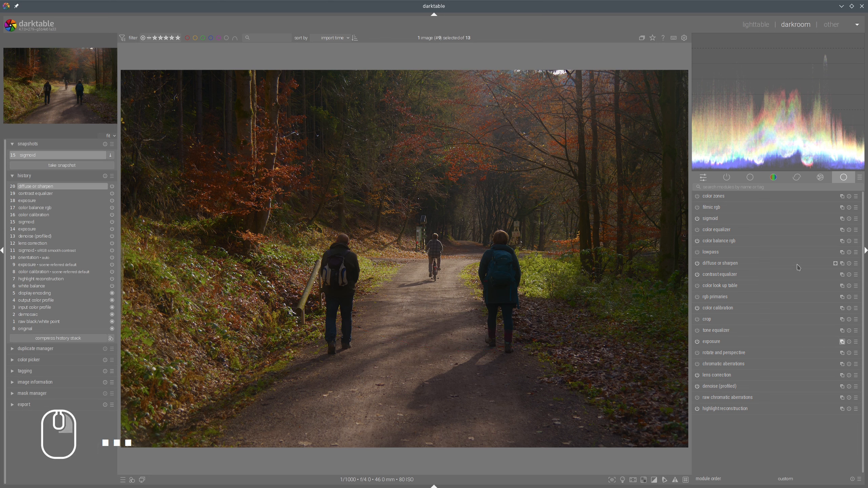
left_click(814, 391)
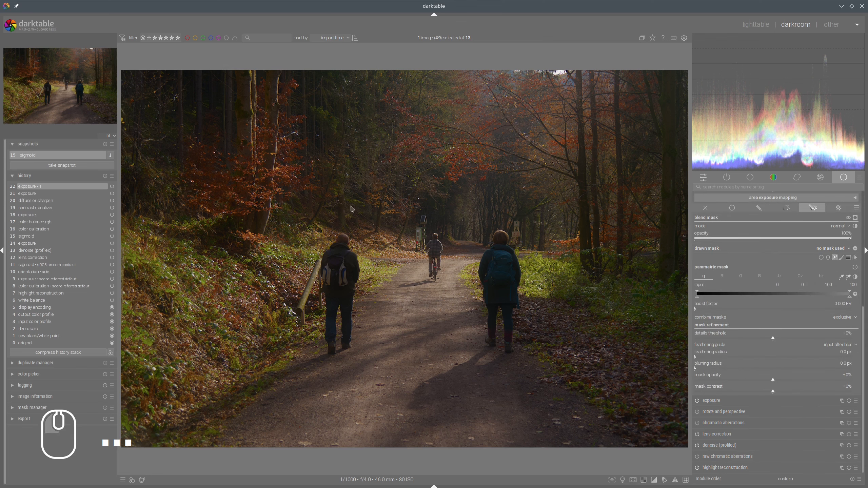
left_click(335, 206)
left_click(31, 156)
right_click(551, 311)
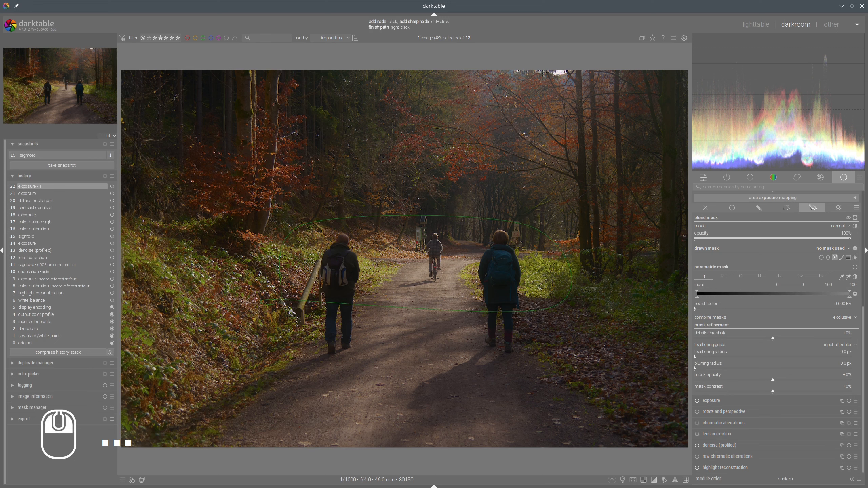
Raise the masked exposure instance to about +0.58 EV, collapse it and toggle it to check the effect.
scroll(778, 242, "up", 3)
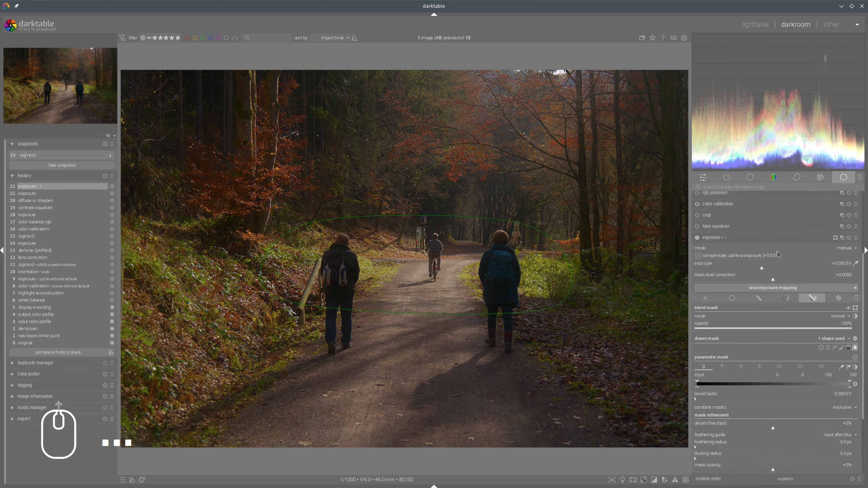
left_click(774, 271)
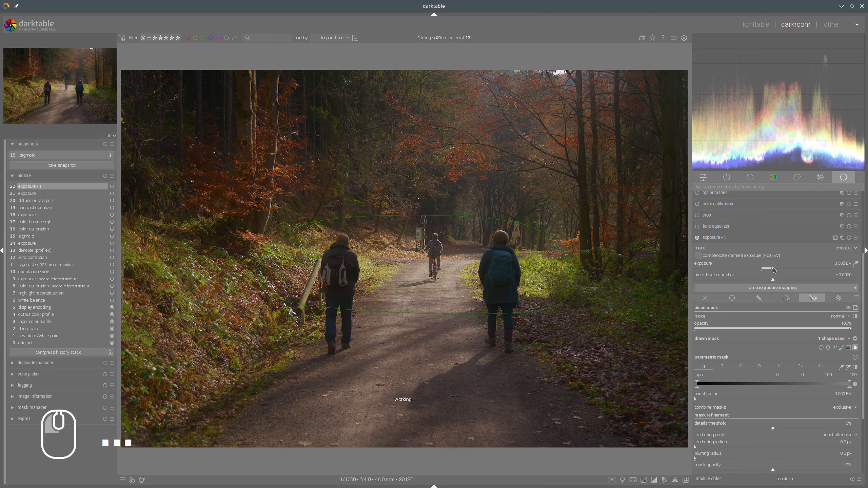
left_click(775, 269)
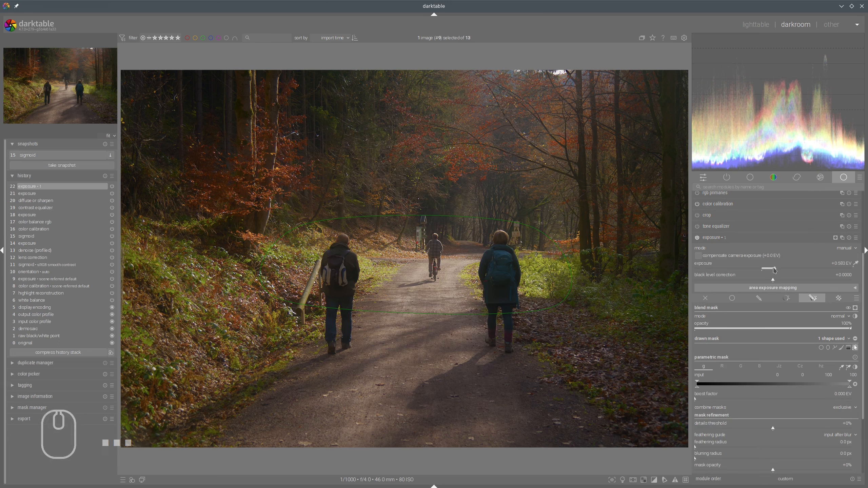
left_click(722, 241)
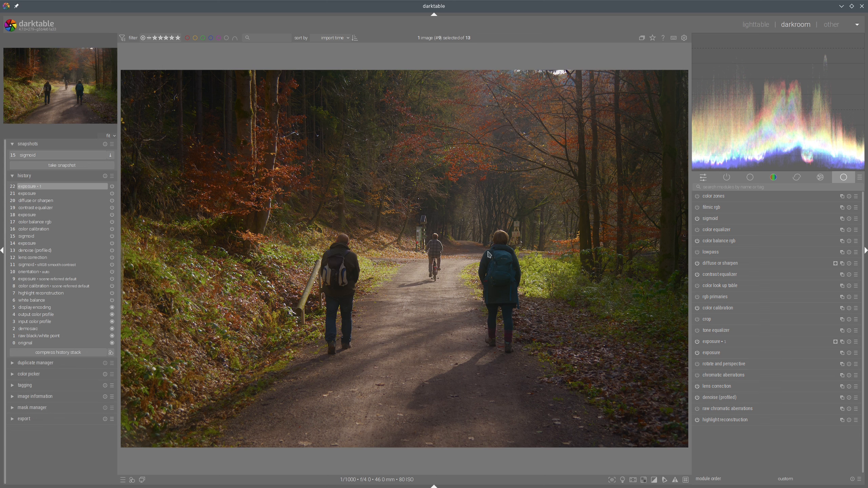
left_click(698, 342)
left_click(697, 342)
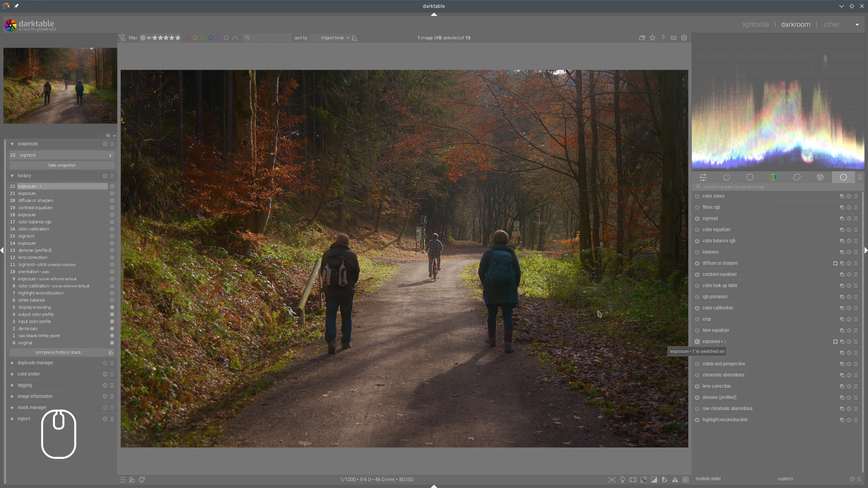
In color balance rgb, set perceptual brilliance to about −7.6% for shadows, +5.4% for mid-tones and +11.4% for highlights.
left_click(706, 243)
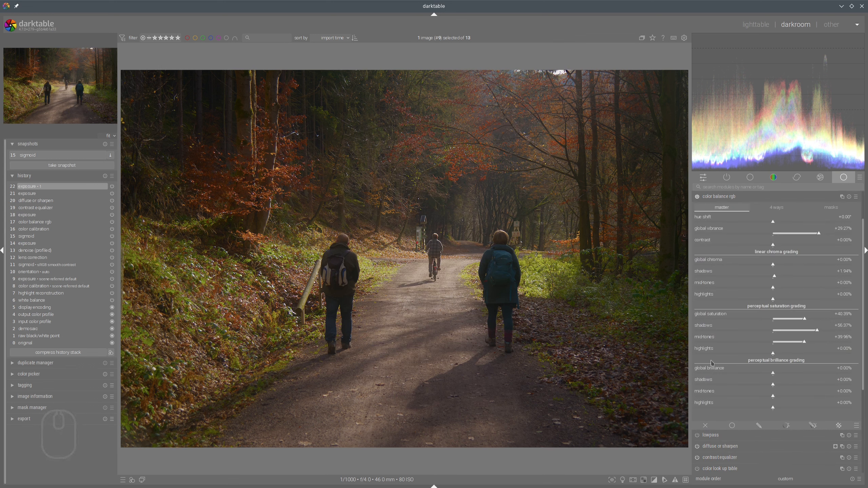
left_click(767, 387)
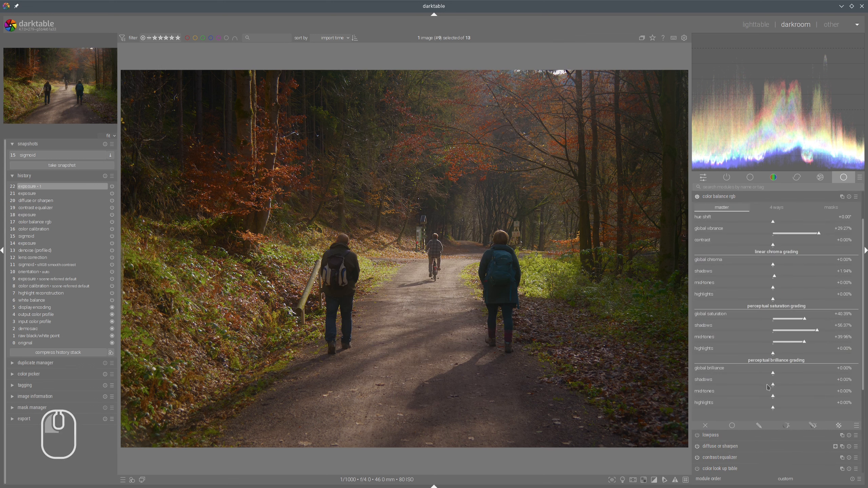
left_click(783, 409)
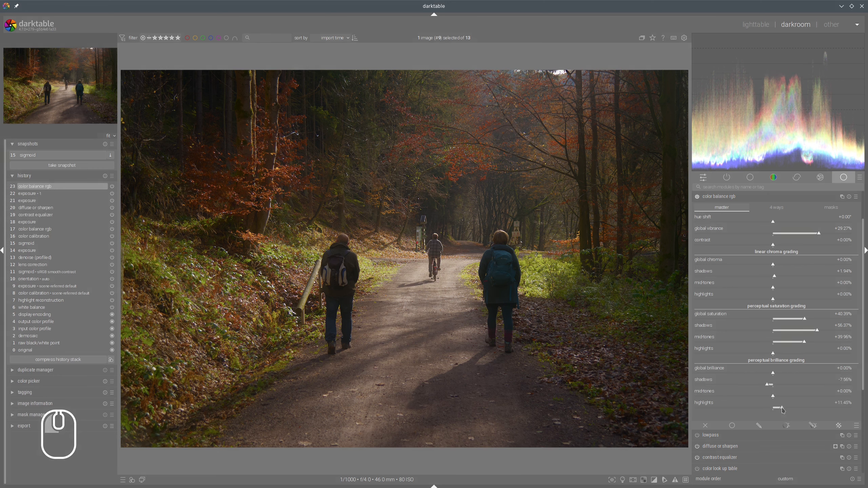
left_click(778, 397)
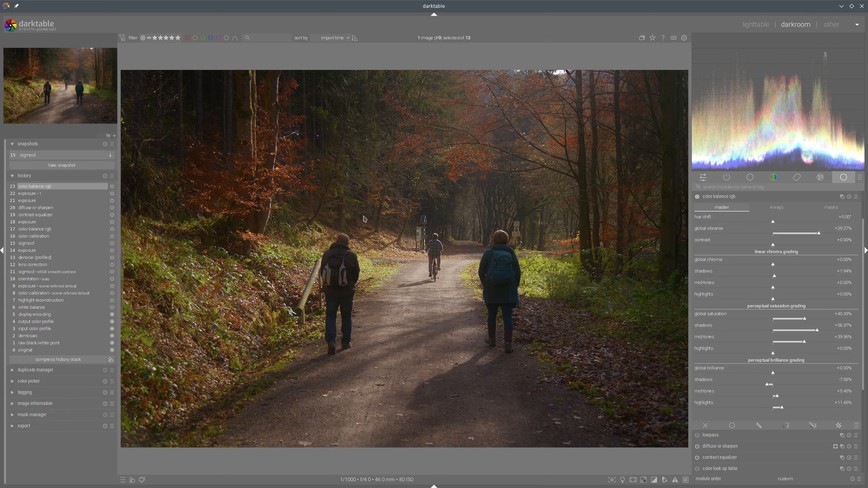
Compare the brilliance-graded edit with the sigmoid snapshot across the photo and collapse color balance rgb.
left_click(44, 156)
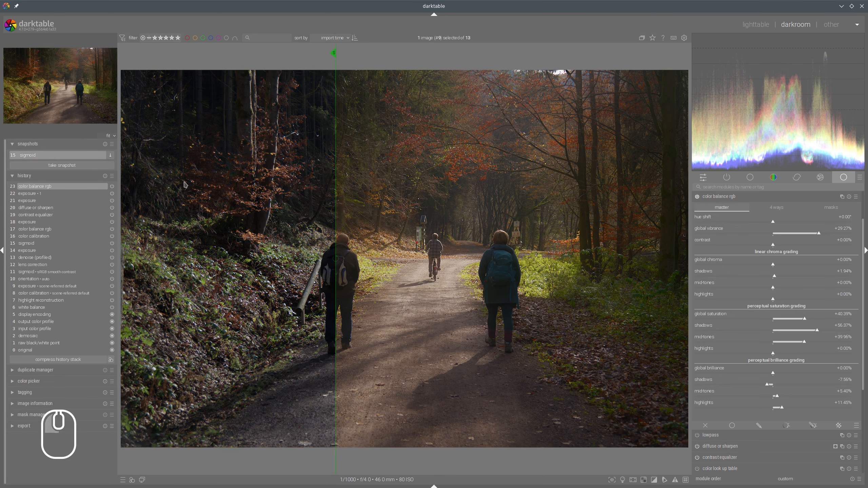
left_click_drag(336, 192, 104, 138)
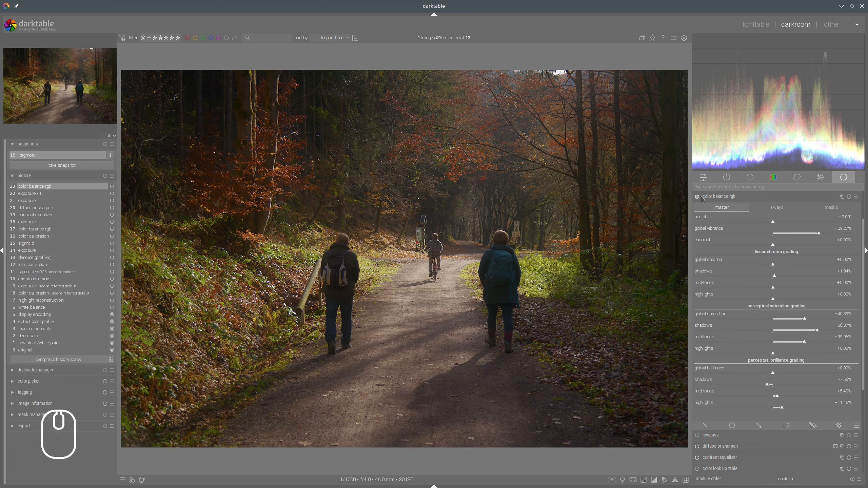
left_click_drag(177, 164, 126, 130)
left_click(739, 203)
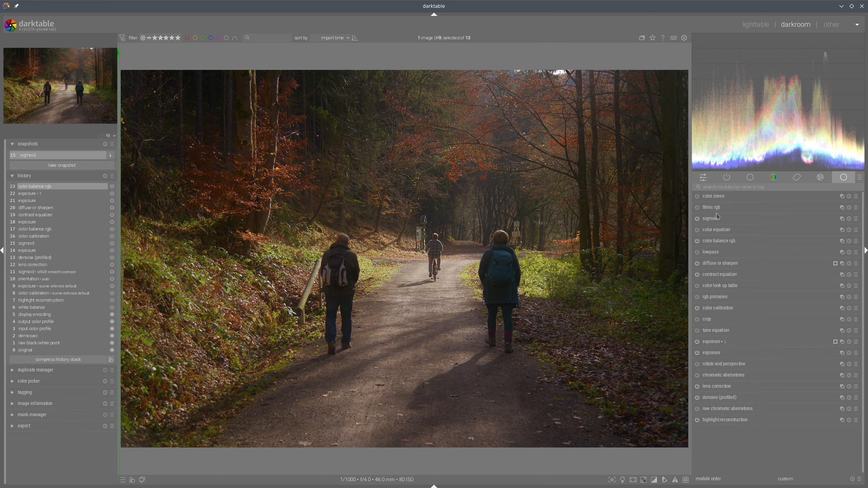
In the 4 ways color grading, set highlights gain to hue about 67° and chroma about 2.8%, and slightly raise the shadows lift chroma.
left_click(717, 241)
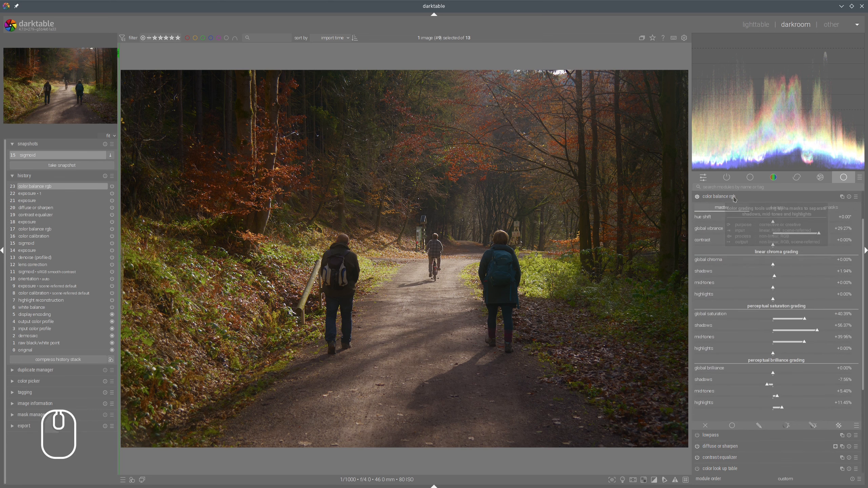
left_click(774, 209)
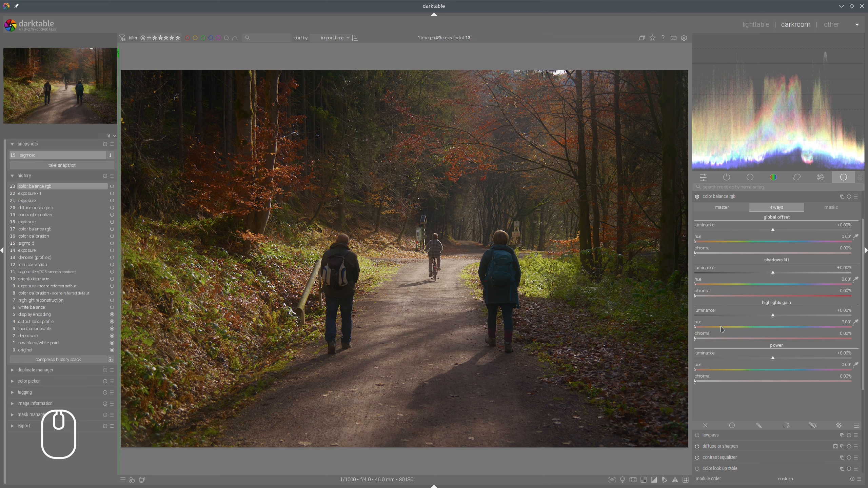
left_click(725, 329)
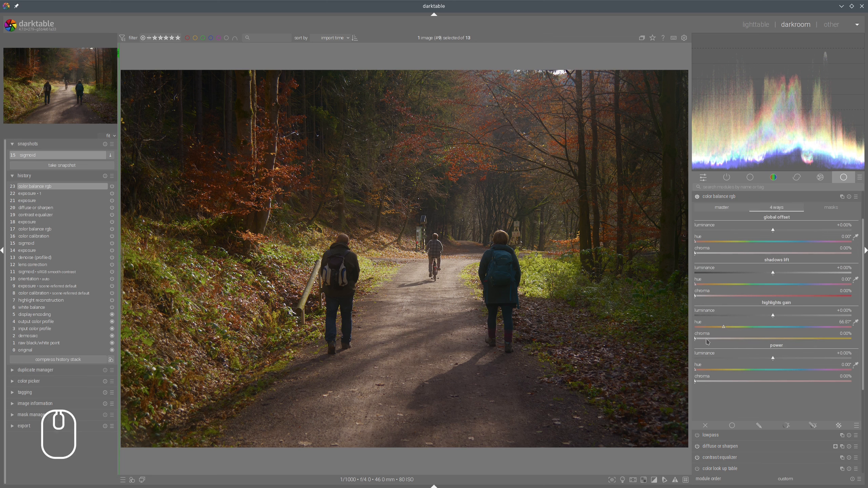
left_click(719, 339)
mouse_move(720, 340)
left_mouse_down()
mouse_move(720, 330)
mouse_move(718, 340)
left_mouse_up()
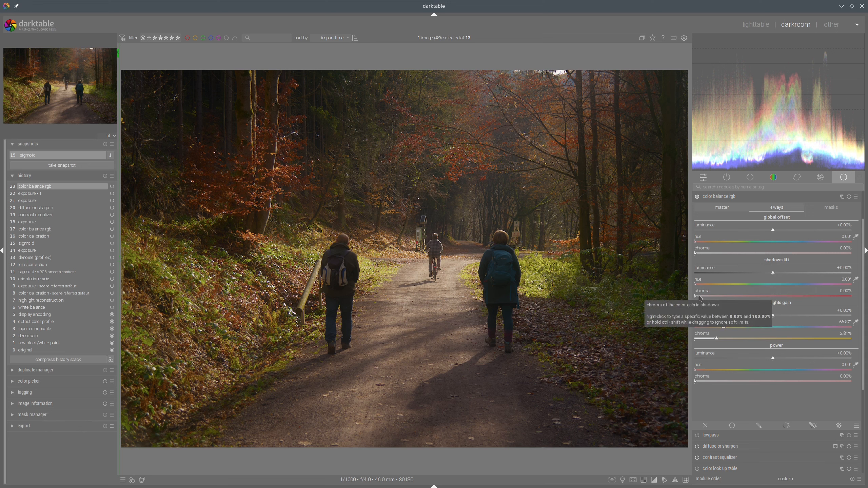
left_click_drag(701, 298, 700, 298)
Reduce perceptual saturation to about +27% global, +19% shadows, +11% mid-tones and −6% highlights.
left_click(733, 209)
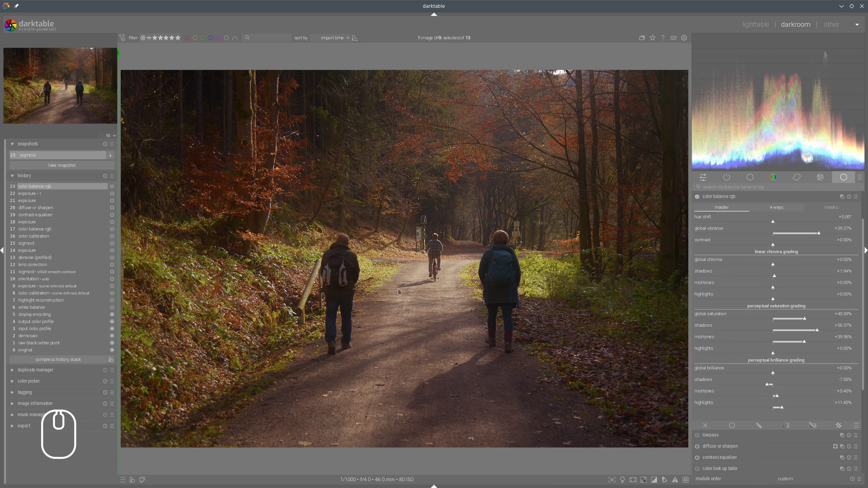
left_click(782, 341)
left_click(788, 330)
left_click(794, 319)
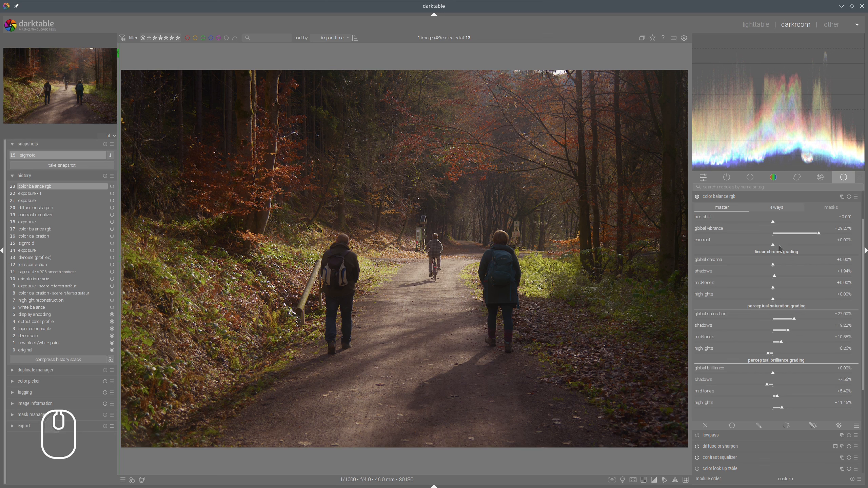
Set perceptual saturation to about +4% global, +64% shadows and +31% mid-tones, and check color balance rgb off and on.
left_click(776, 321)
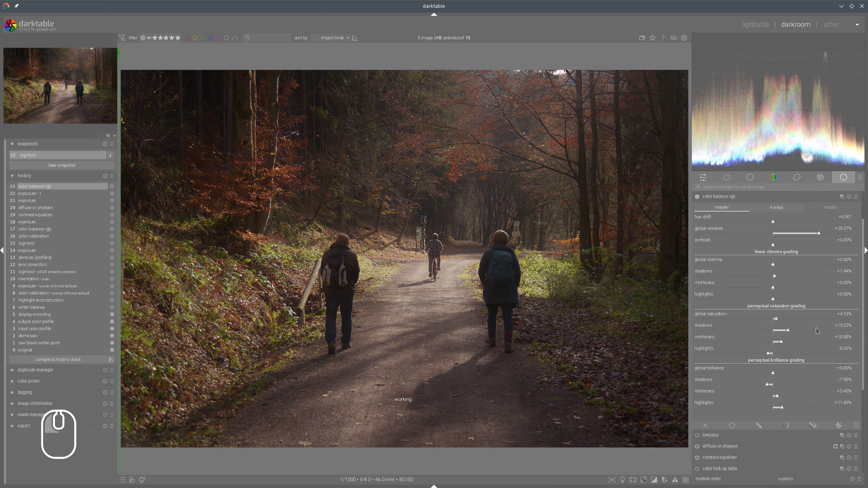
left_click(821, 331)
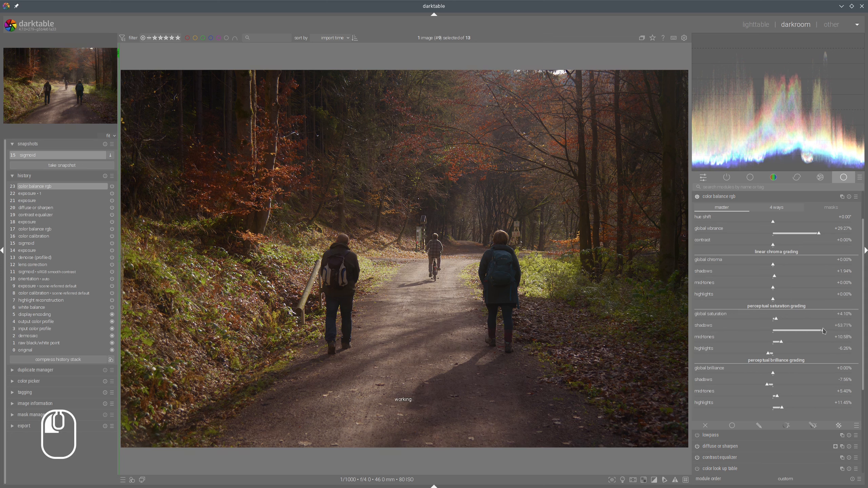
left_click(791, 342)
left_click(797, 342)
left_click(697, 197)
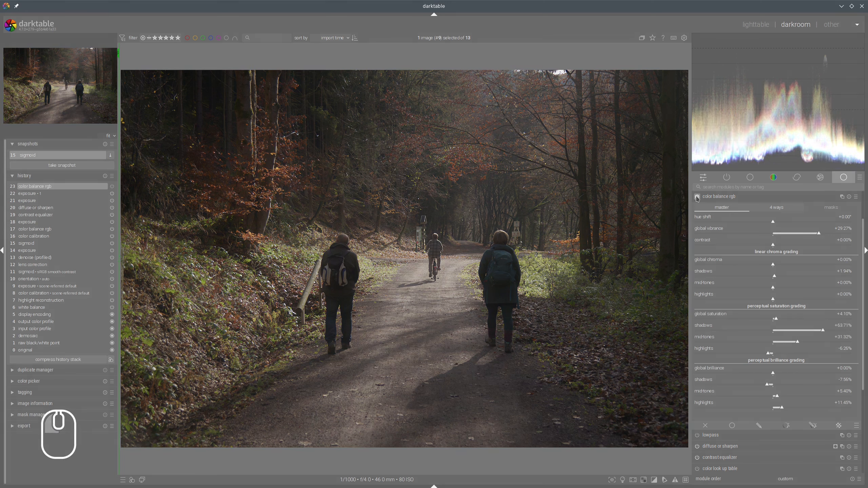
left_click(697, 196)
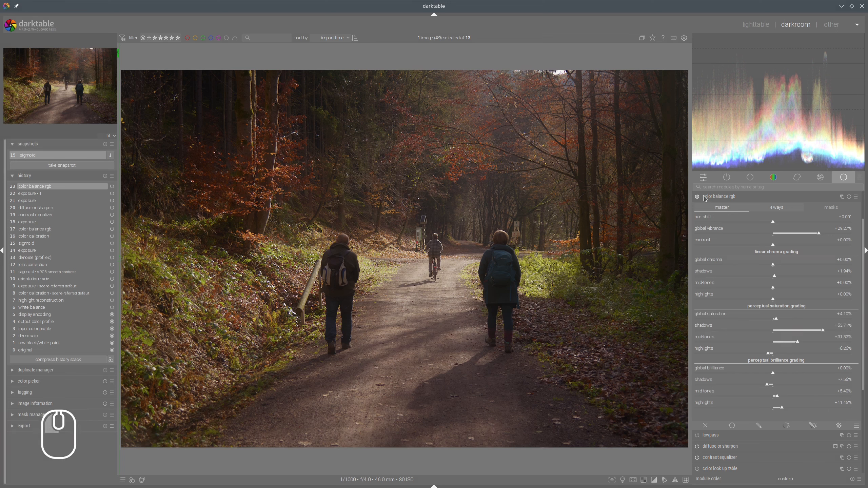
Compare the edit with the sigmoid snapshot in color assessment mode and clear the snapshots list.
left_click(623, 480)
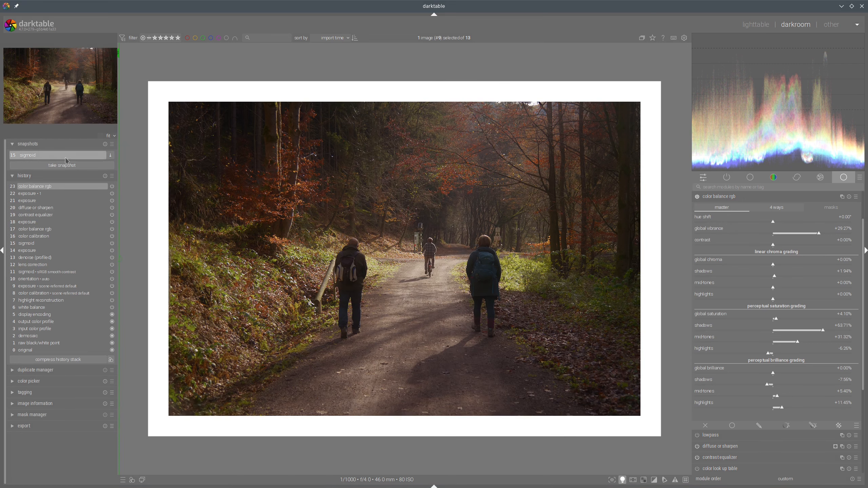
mouse_move(150, 185)
left_mouse_down()
mouse_move(650, 185)
mouse_move(148, 153)
mouse_move(696, 207)
mouse_move(149, 137)
mouse_move(642, 178)
mouse_move(164, 164)
mouse_move(613, 187)
mouse_move(198, 164)
left_mouse_up()
mouse_move(494, 114)
left_mouse_down()
mouse_move(583, 135)
mouse_move(504, 107)
left_mouse_up()
left_click_drag(455, 217, 407, 192)
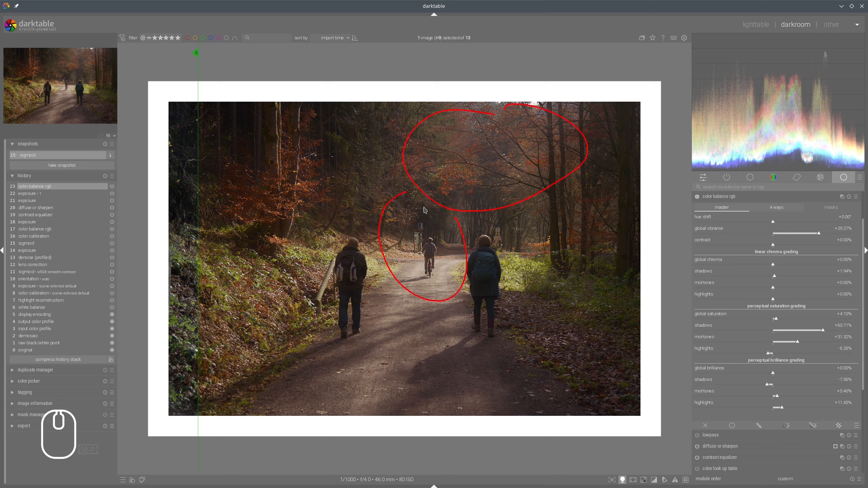
left_click_drag(190, 162, 212, 138)
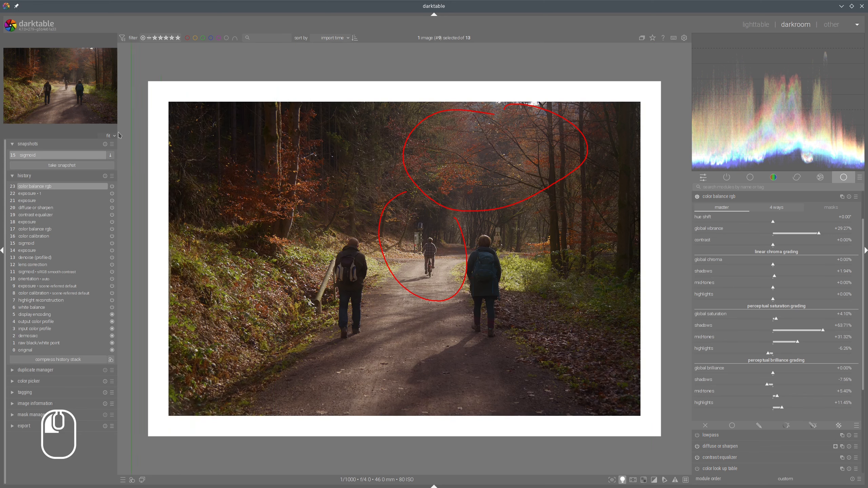
left_click(105, 144)
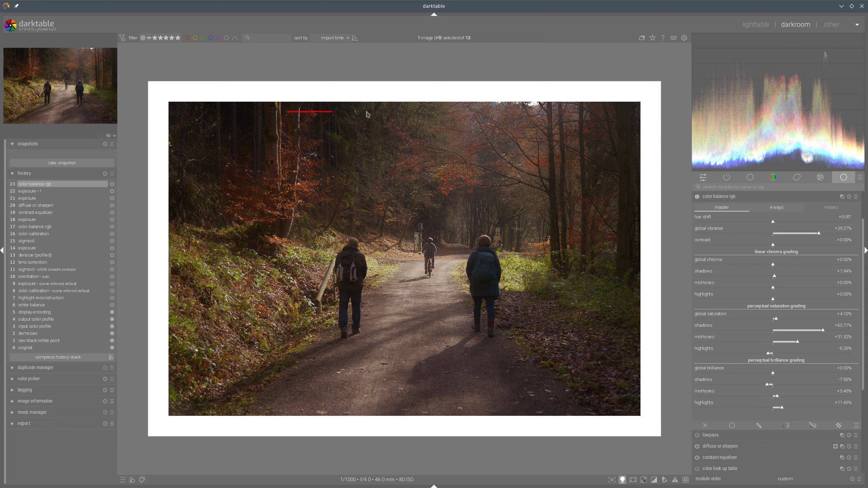
mouse_move(288, 111)
left_mouse_down()
mouse_move(624, 260)
mouse_move(270, 262)
mouse_move(253, 94)
left_mouse_up()
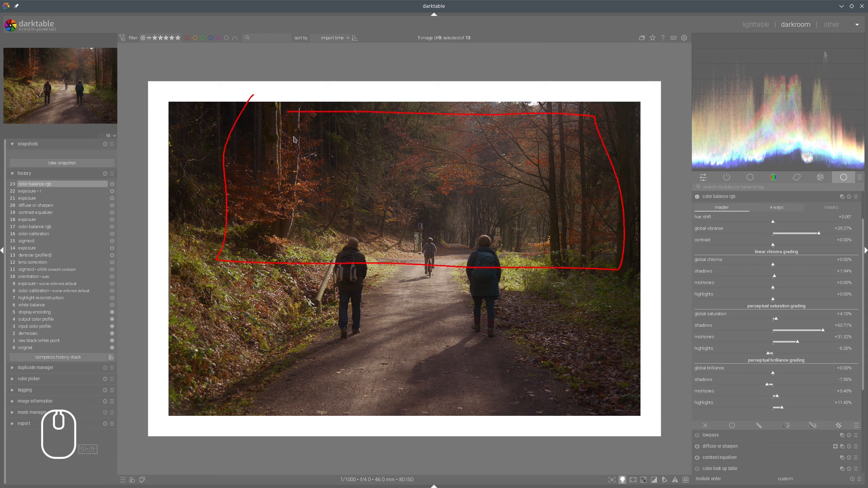
Add a nearly horizontal gradient to the diffuse or sharpen drawn mask and place it across the path at the walkers' lower legs.
left_click(727, 198)
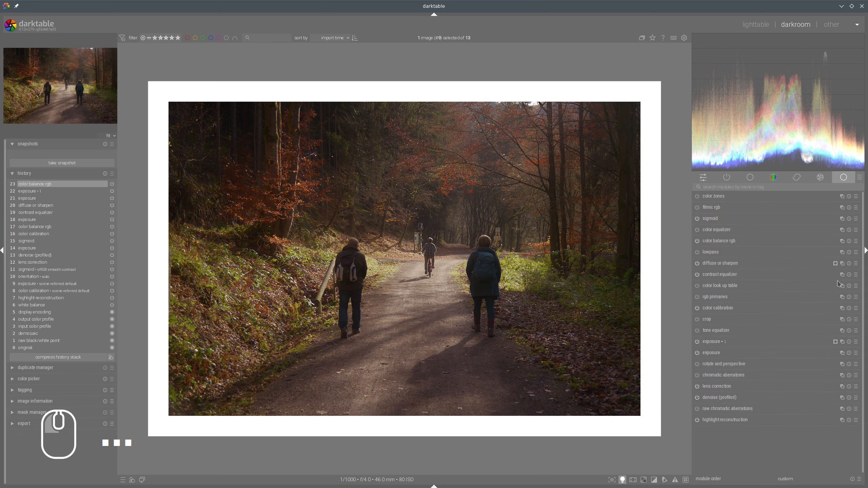
left_click(723, 270)
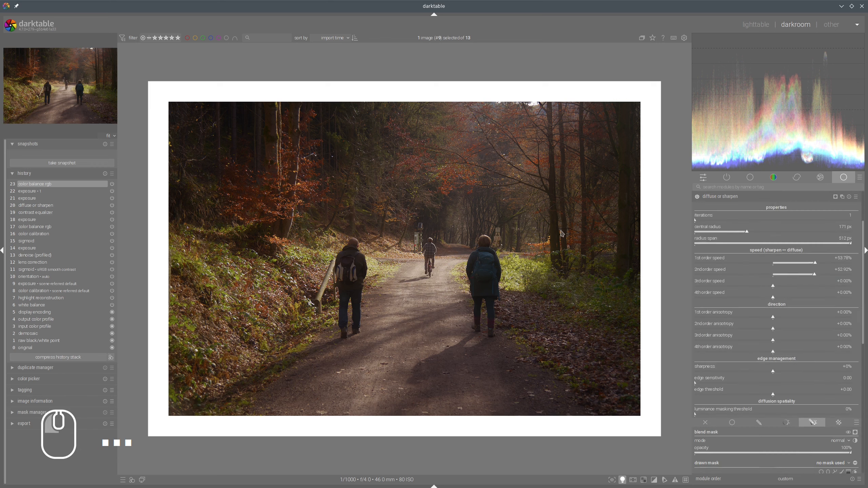
scroll(807, 363, "down", 5)
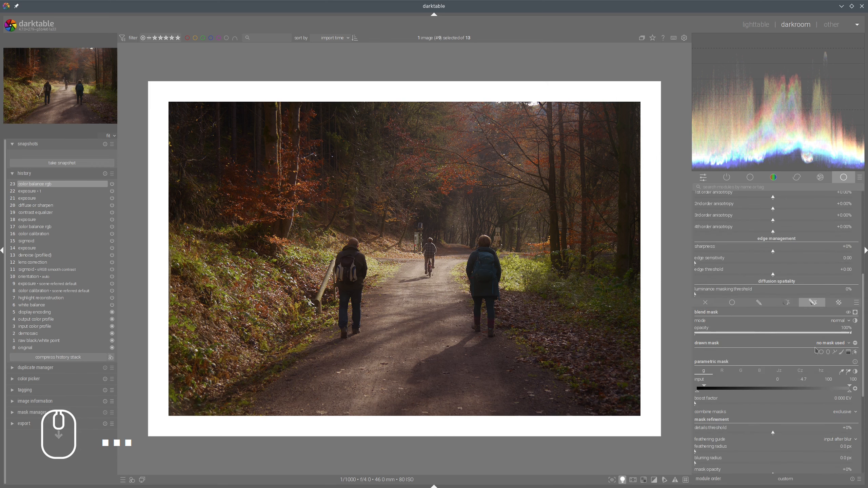
left_click(849, 353)
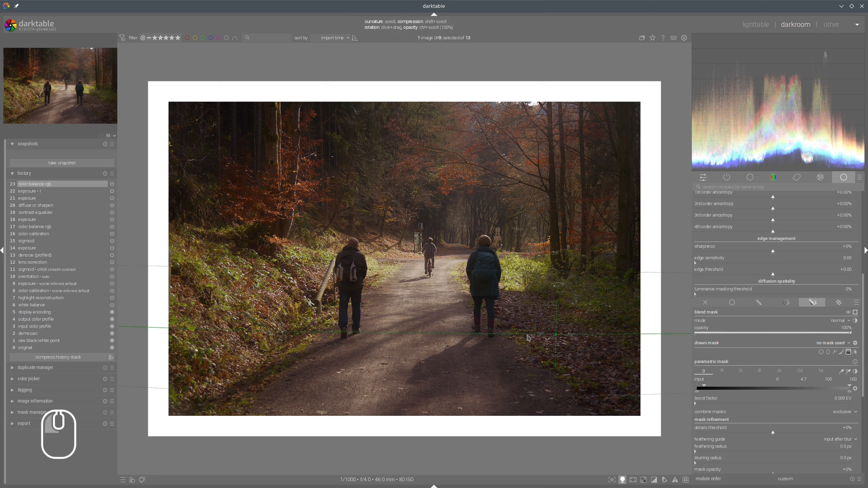
left_click(415, 332)
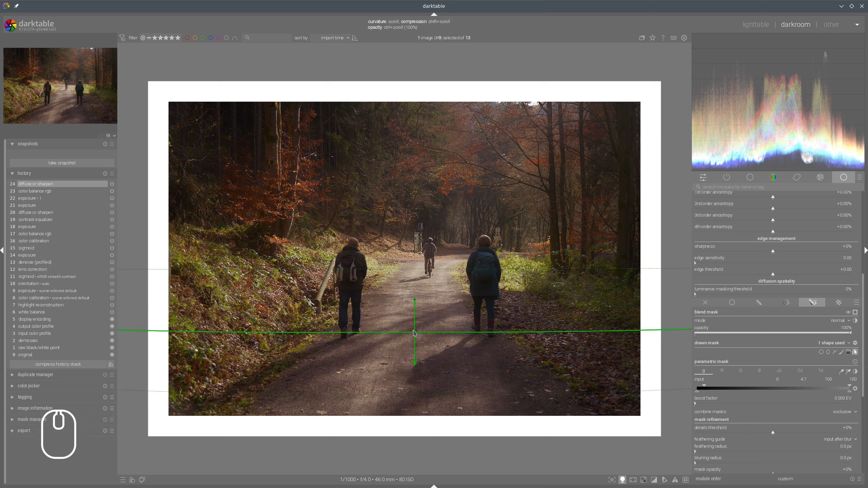
left_click_drag(415, 332, 417, 319)
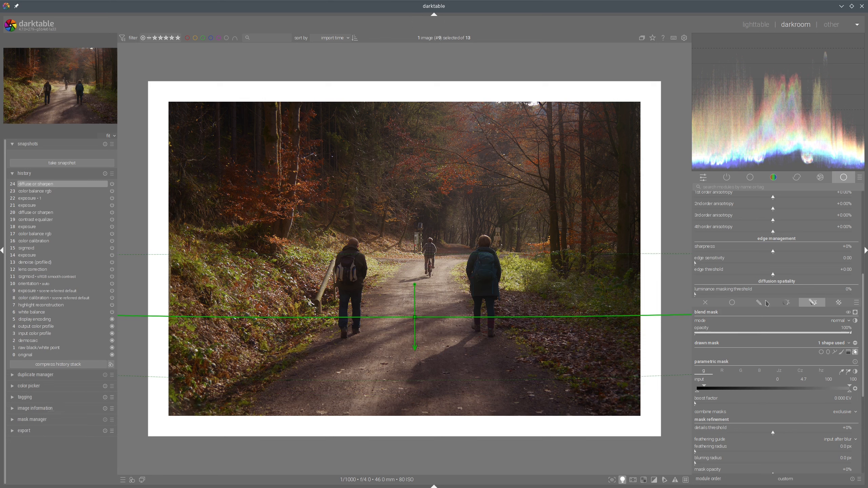
left_click(855, 353)
scroll(844, 308, "up", 5)
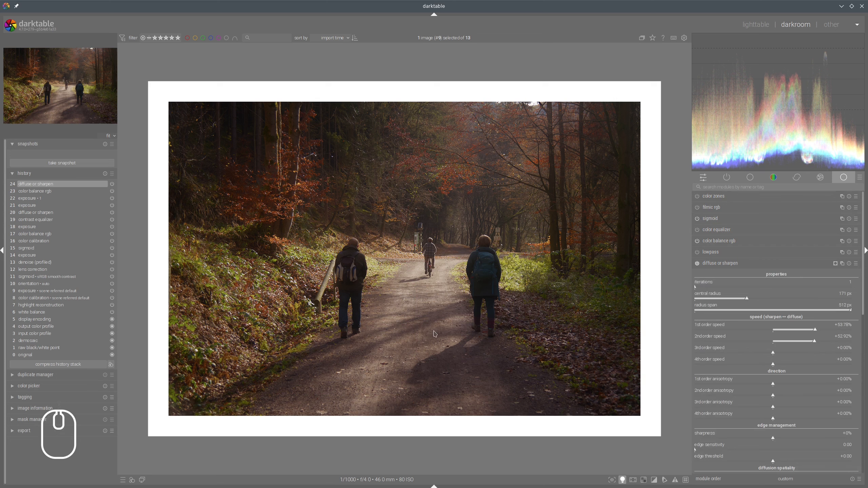
Toggle diffuse or sharpen off and on to judge its glow in the upper forest, and collapse the module.
left_click(698, 265)
left_click(698, 265)
left_click(699, 265)
left_click(697, 264)
left_click(698, 264)
left_click(698, 264)
mouse_move(288, 120)
left_mouse_down()
mouse_move(573, 250)
mouse_move(395, 160)
left_mouse_up()
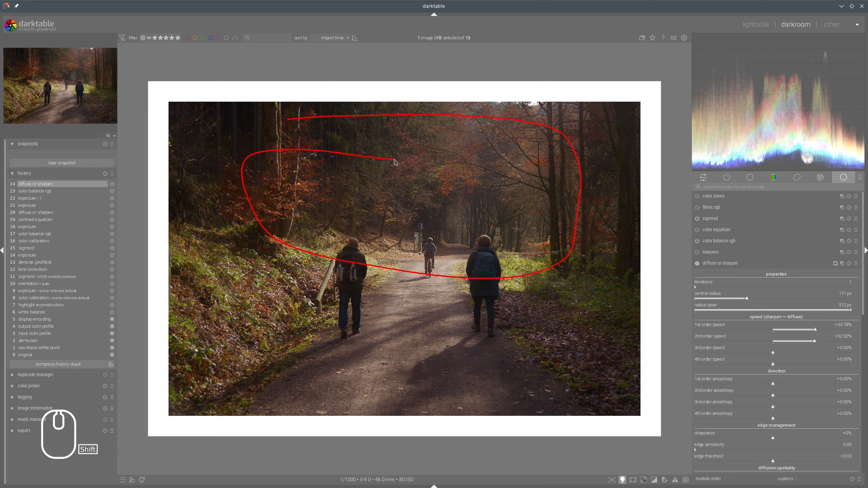
left_click(733, 267)
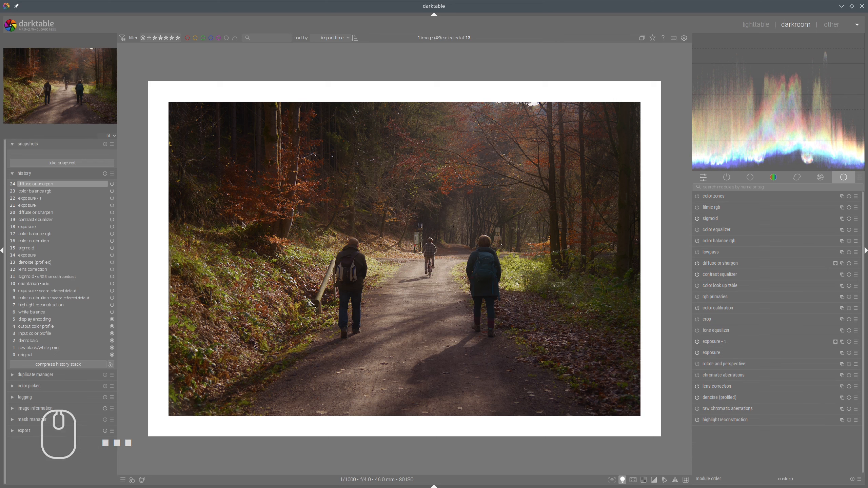
left_click(610, 267)
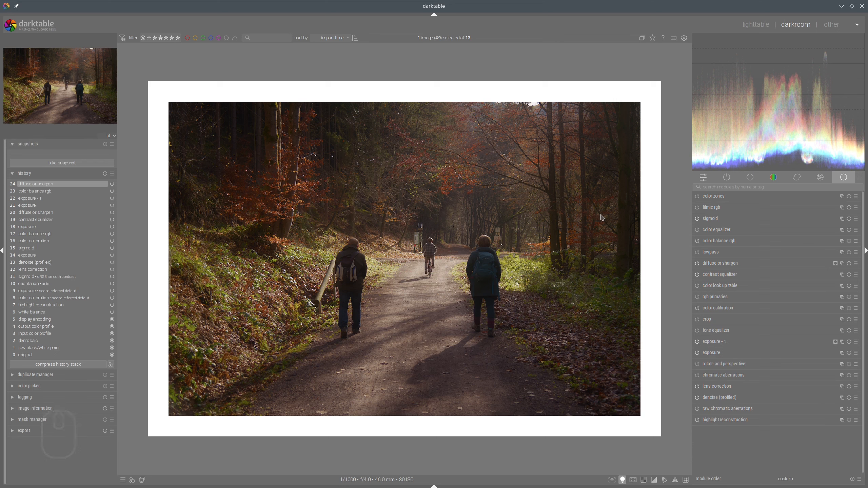
In color balance rgb, raise perceptual brilliance to about +19.7% for highlights and +10.2% for mid-tones.
left_click(717, 242)
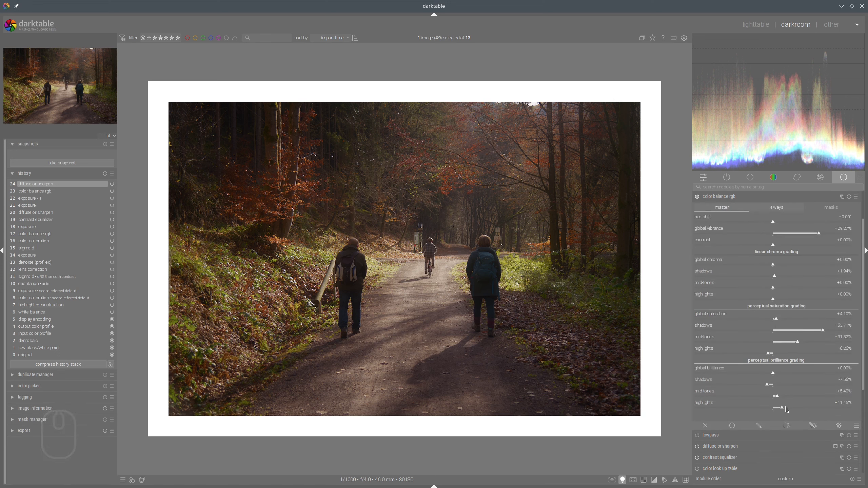
scroll(787, 409, "up", 4)
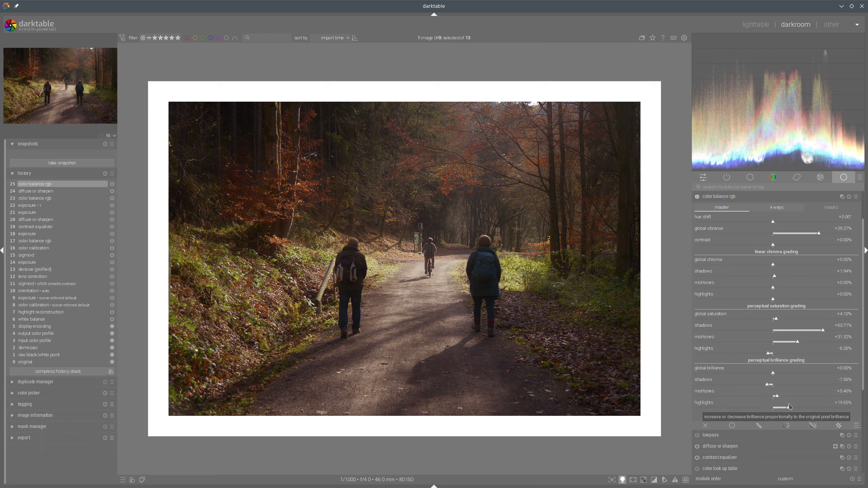
left_click(782, 398)
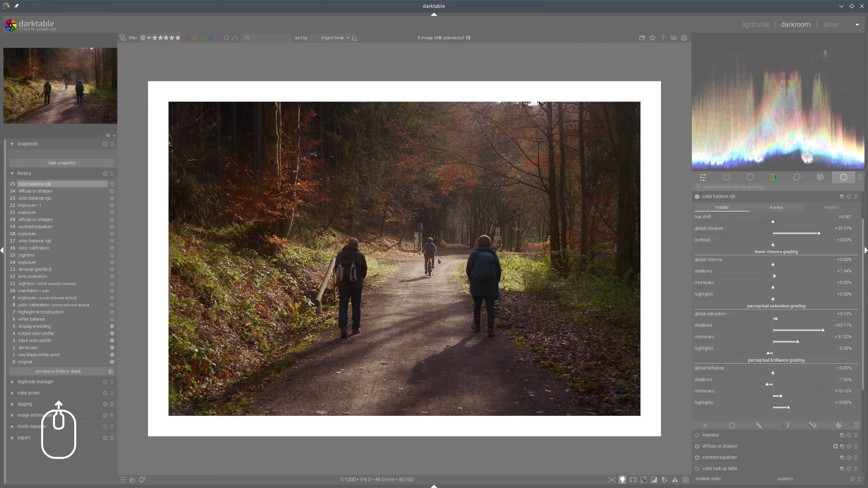
At 100% zoom on the cyclist, go back to the sigmoid history state and take a snapshot of it.
scroll(439, 262, "up", 3)
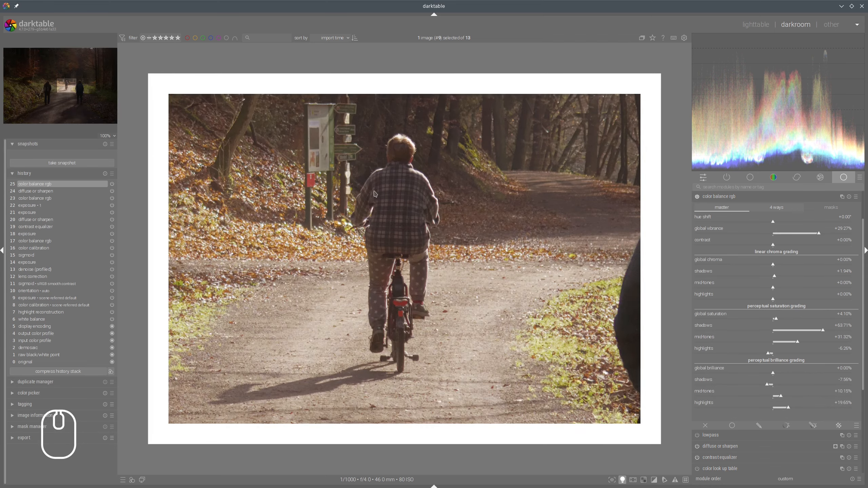
left_click_drag(256, 182, 246, 199)
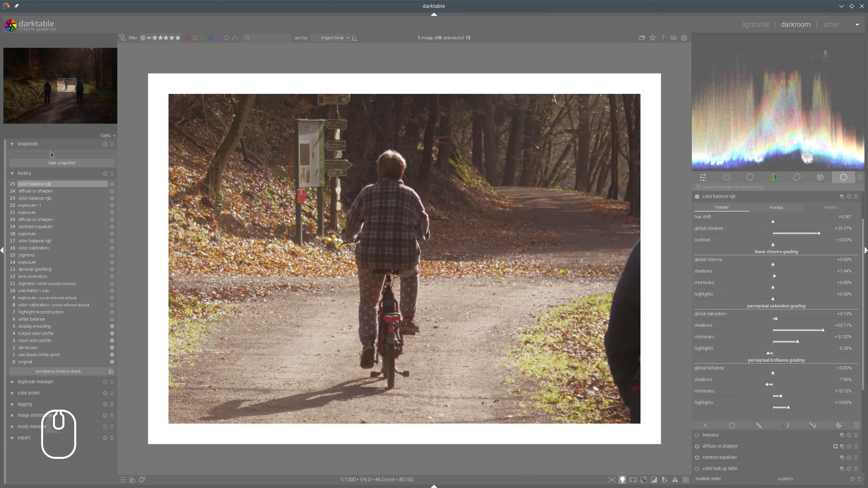
left_click(33, 254)
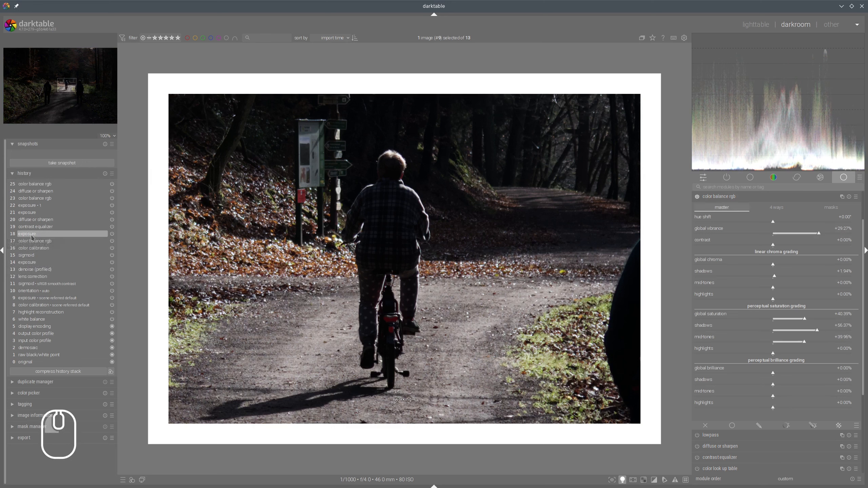
left_click(41, 234)
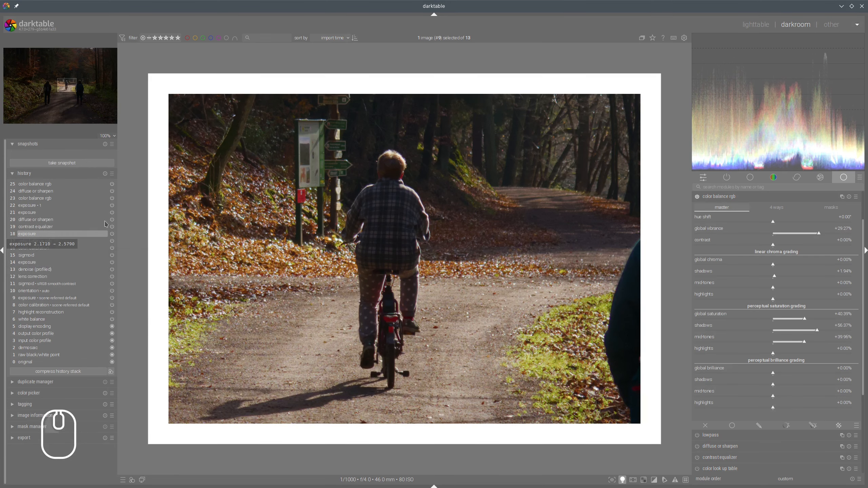
left_click(37, 255)
left_click(60, 163)
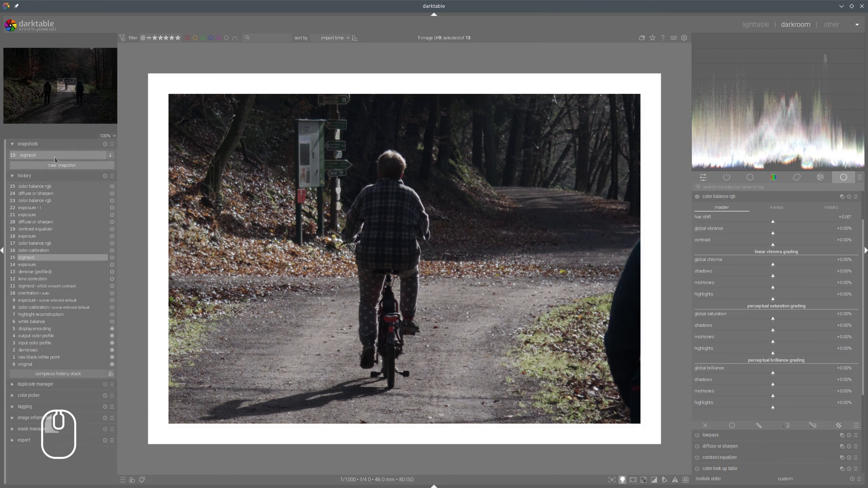
Show the sigmoid snapshot in split view and return the history to the latest color balance rgb state.
left_click(50, 159)
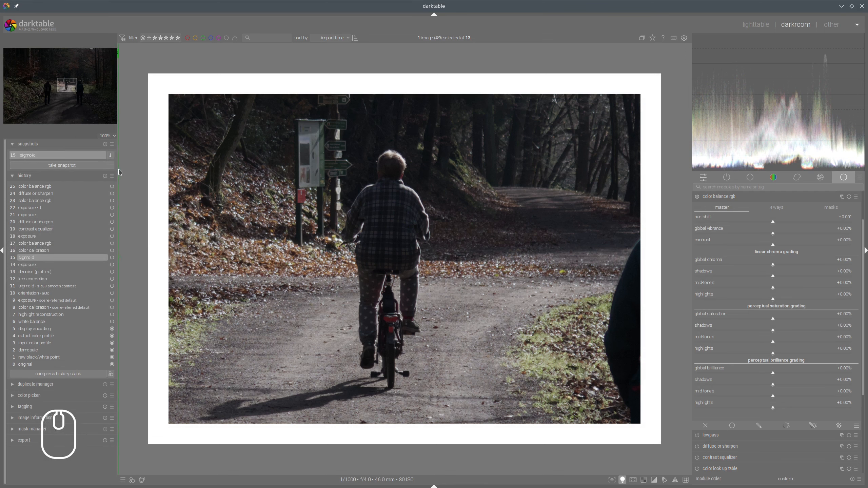
left_click_drag(553, 249, 294, 244)
left_click(98, 187)
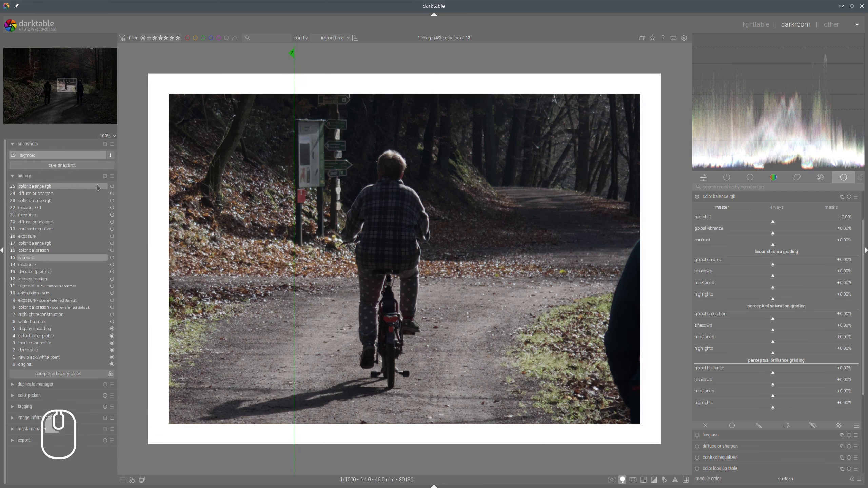
Compare the final edit with the sigmoid snapshot, examining the background trees and the cyclist's shadow, and return to the full photo.
left_click_drag(293, 190, 180, 181)
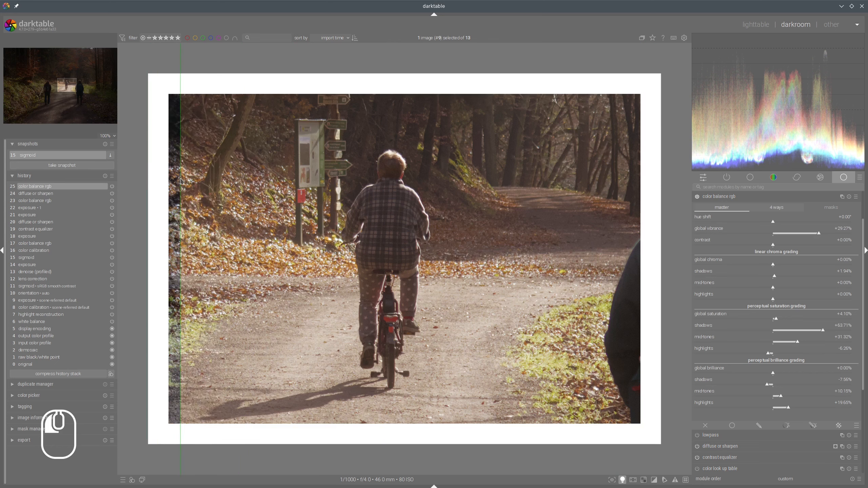
left_click_drag(408, 132, 547, 134)
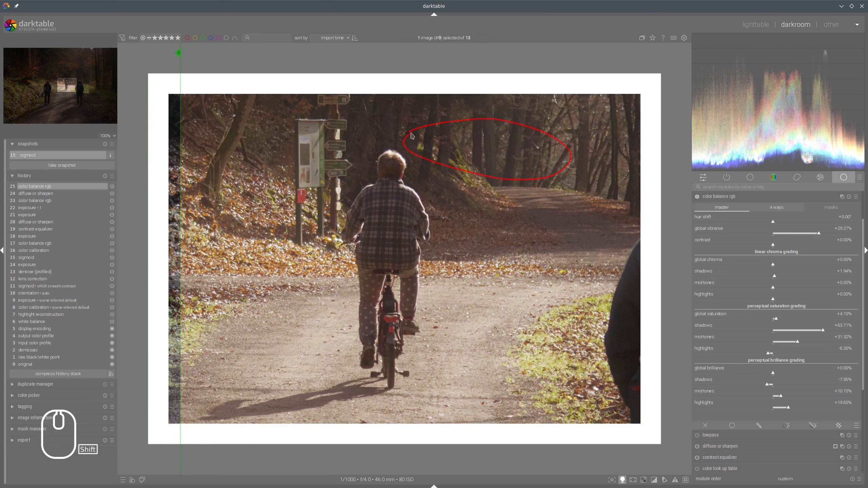
left_click_drag(411, 136, 448, 138)
key("shift+super+F11")
mouse_move(180, 167)
left_mouse_down()
mouse_move(491, 197)
mouse_move(173, 160)
mouse_move(494, 199)
mouse_move(208, 156)
mouse_move(567, 171)
mouse_move(168, 156)
left_mouse_up()
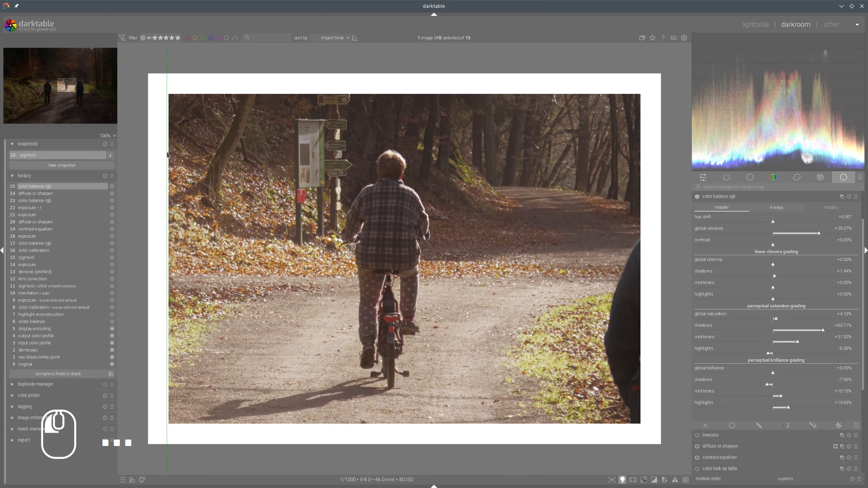
mouse_move(309, 354)
left_mouse_down()
mouse_move(295, 405)
mouse_move(360, 355)
mouse_move(293, 351)
left_mouse_up()
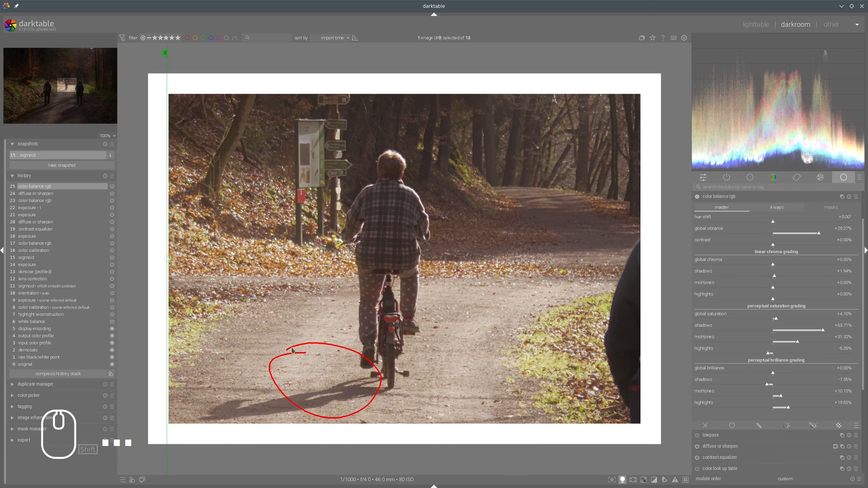
key("shift+super+F11")
scroll(305, 322, "down", 1)
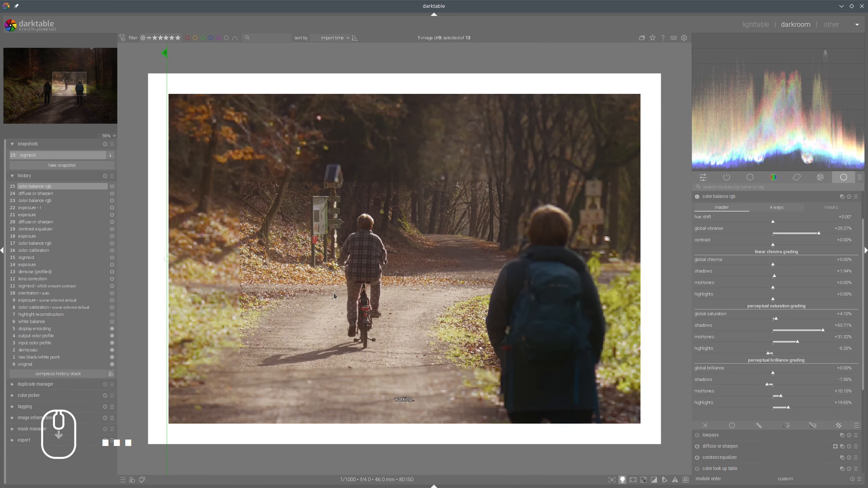
scroll(334, 296, "down", 1)
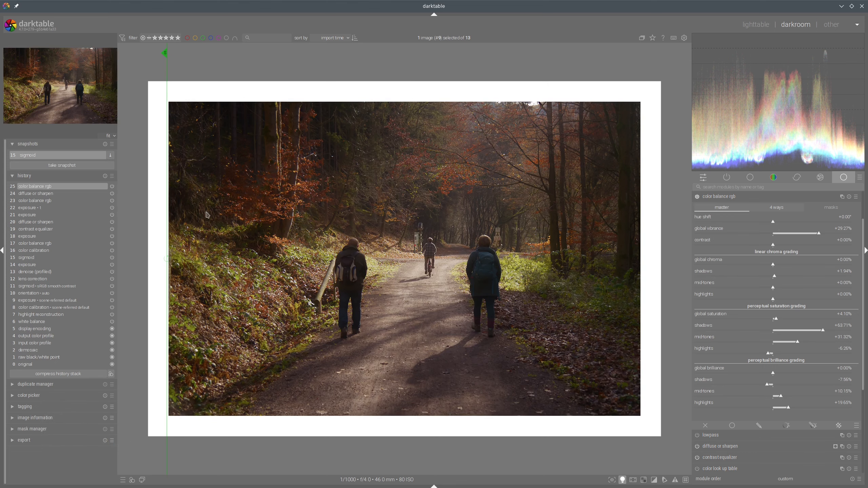
In color balance rgb, raise the 4 ways global offset luminance to about +0.72% and check the dark trees against the sigmoid snapshot.
left_click_drag(167, 205, 140, 178)
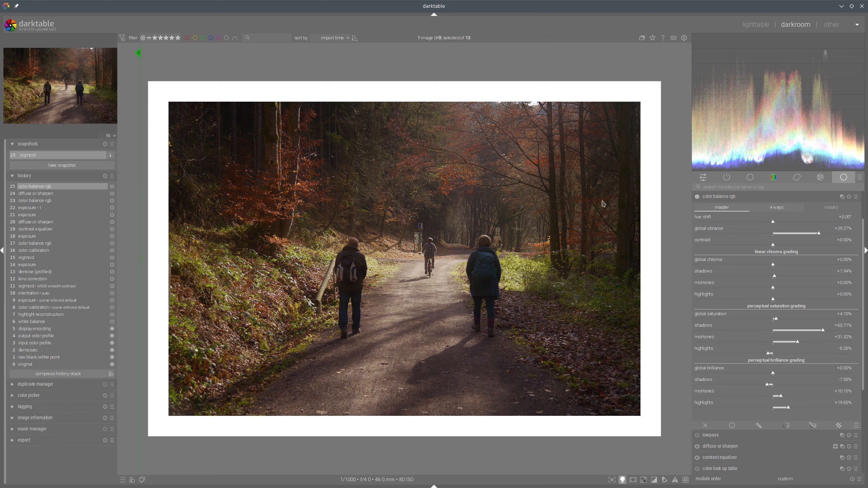
left_click(777, 208)
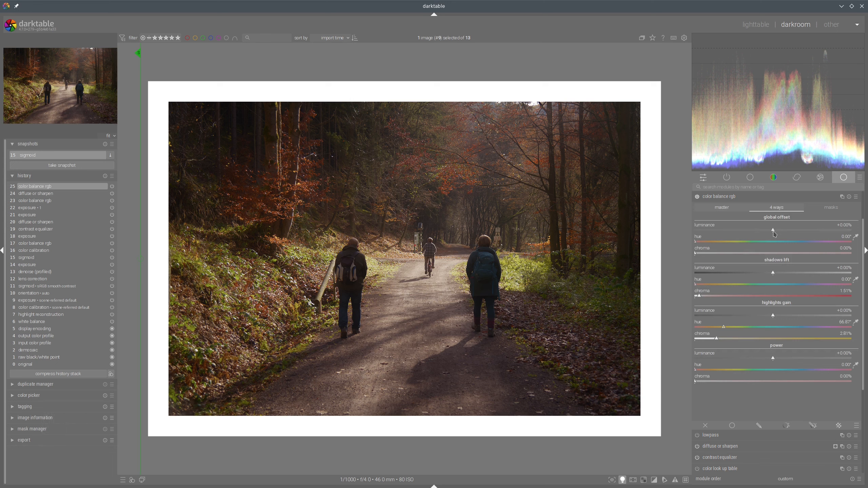
left_click_drag(775, 234, 787, 234)
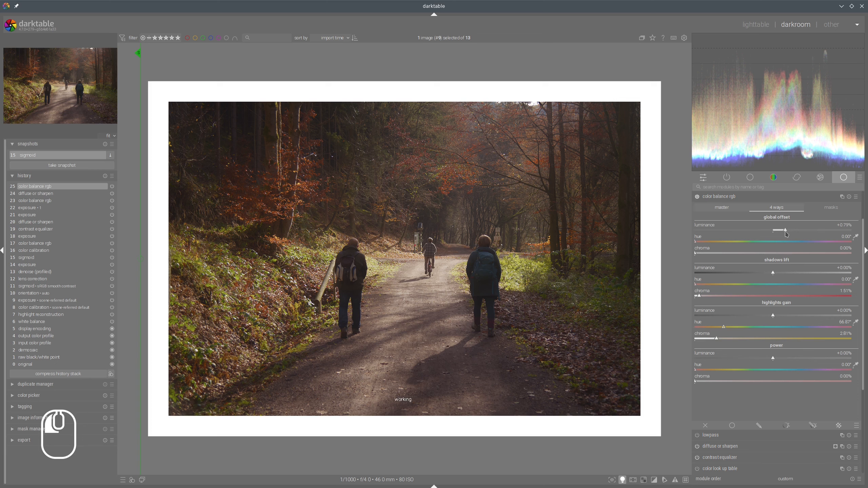
left_click_drag(787, 234, 783, 233)
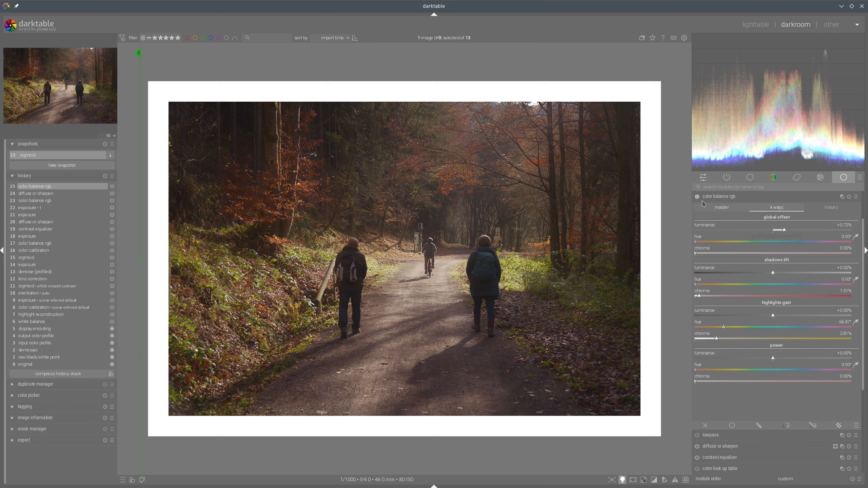
left_click_drag(266, 201, 156, 133)
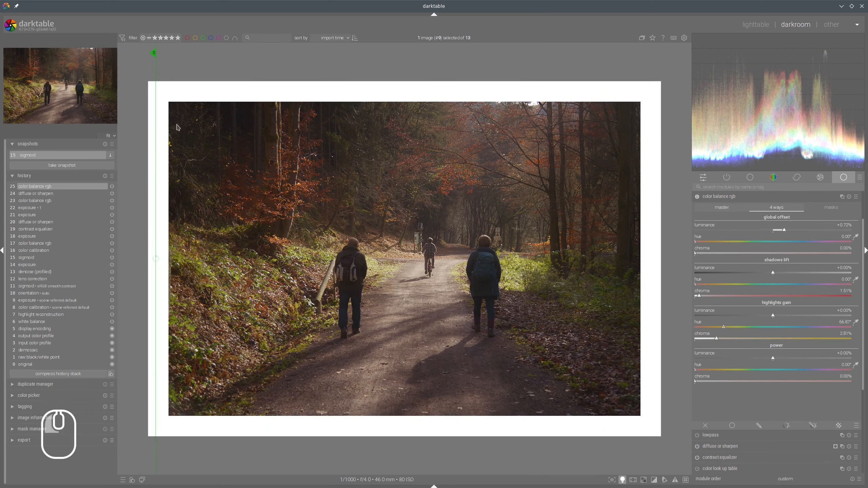
In sigmoid, lower the display luminance target white to about 92.2%.
left_click(723, 197)
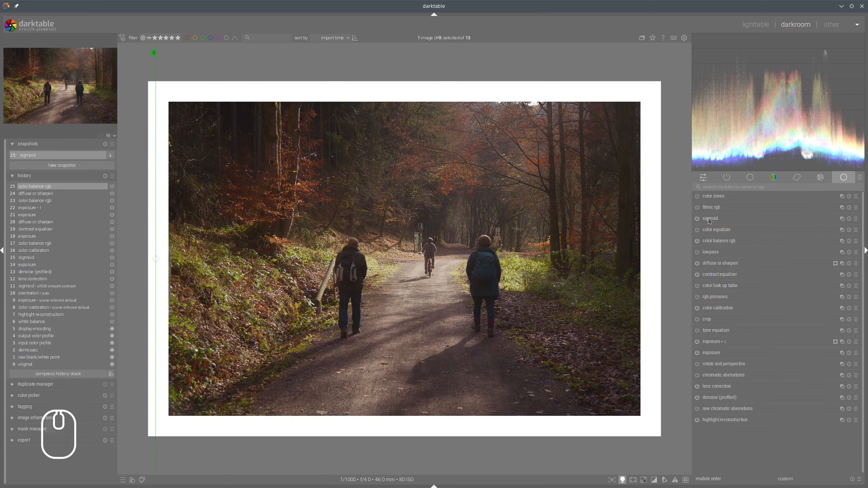
left_click(755, 218)
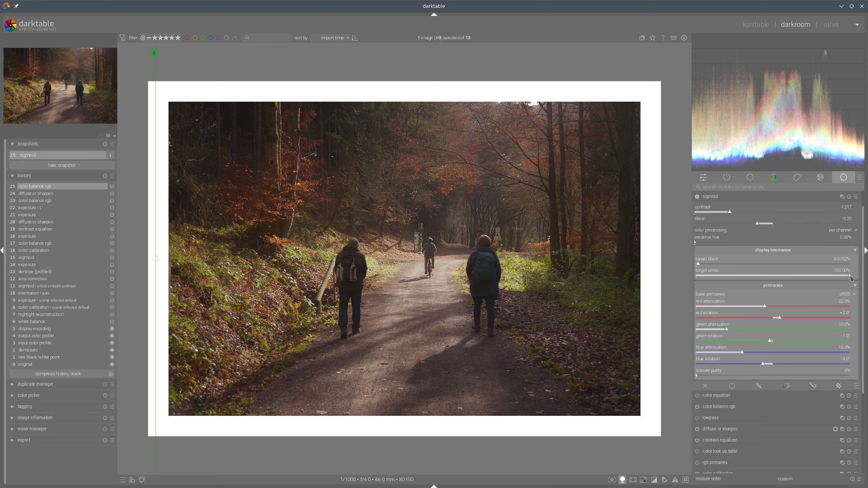
left_click_drag(851, 278, 834, 281)
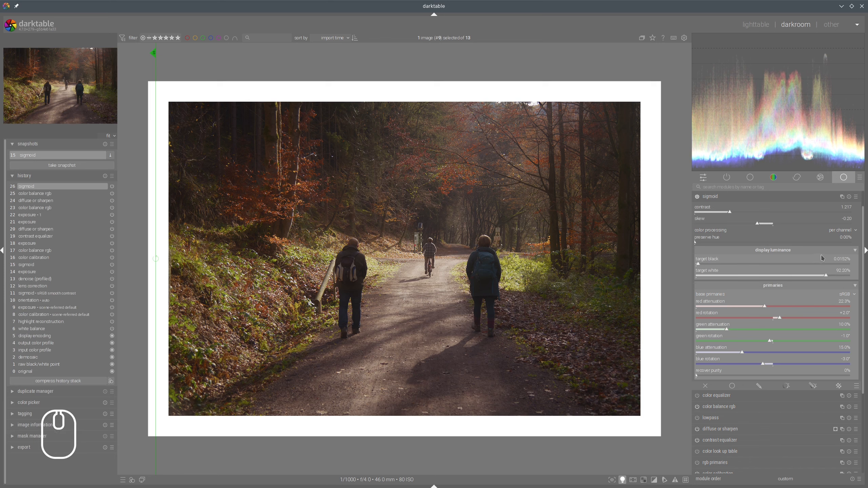
left_click(752, 197)
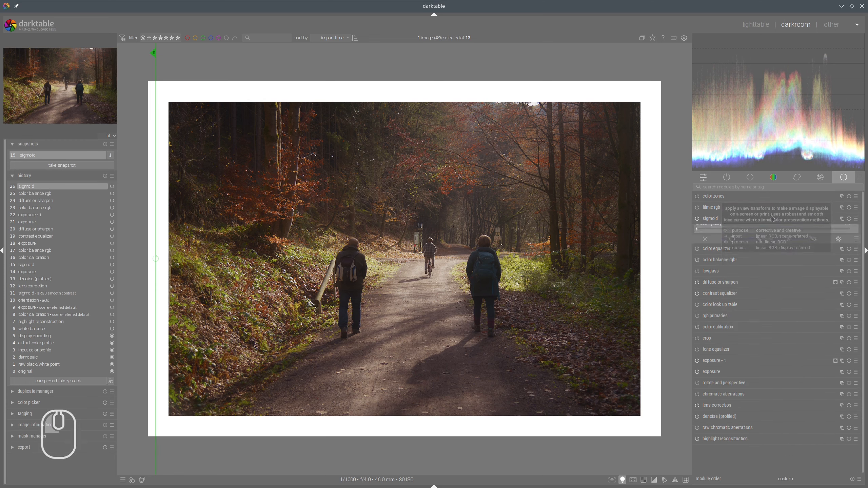
In color balance rgb, raise the perceptual brilliance of the highlights to about +28.7%.
left_click(721, 241)
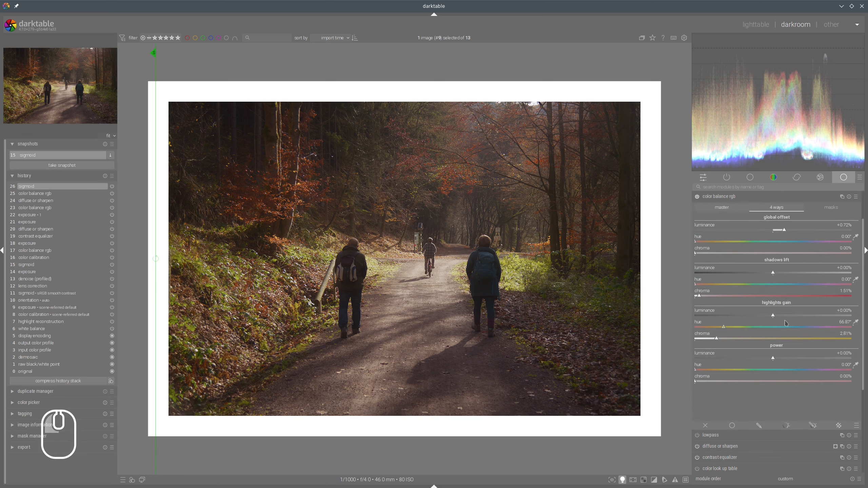
left_click(714, 207)
left_click(795, 409)
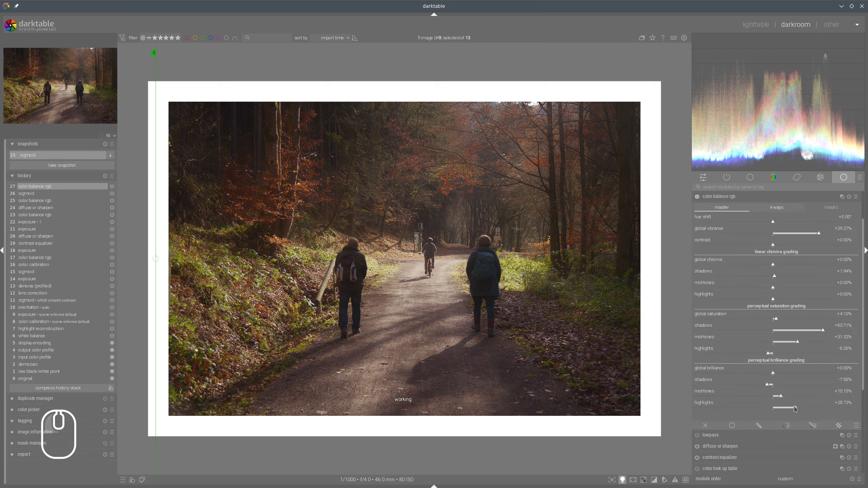
left_click(729, 198)
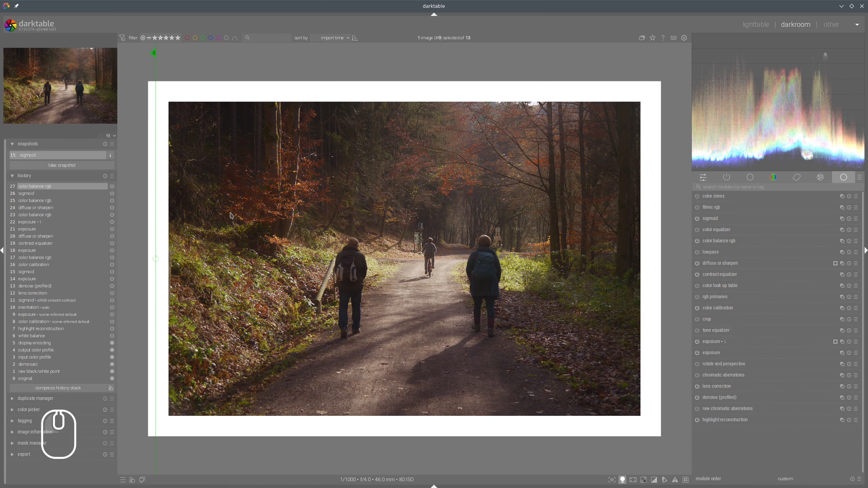
Compare the edit with the sigmoid snapshot along the dark trees, with color assessment off and high quality processing temporarily on.
left_click_drag(159, 167, 182, 162)
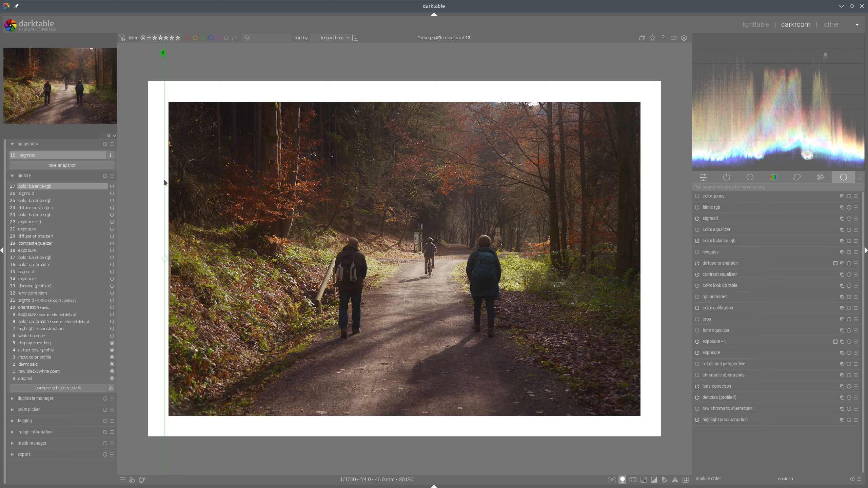
left_click_drag(164, 183, 171, 164)
left_click(622, 480)
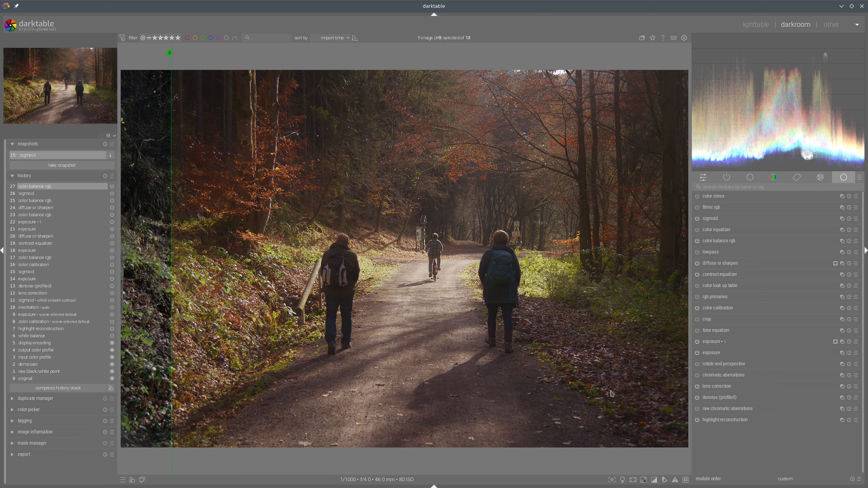
left_click(634, 481)
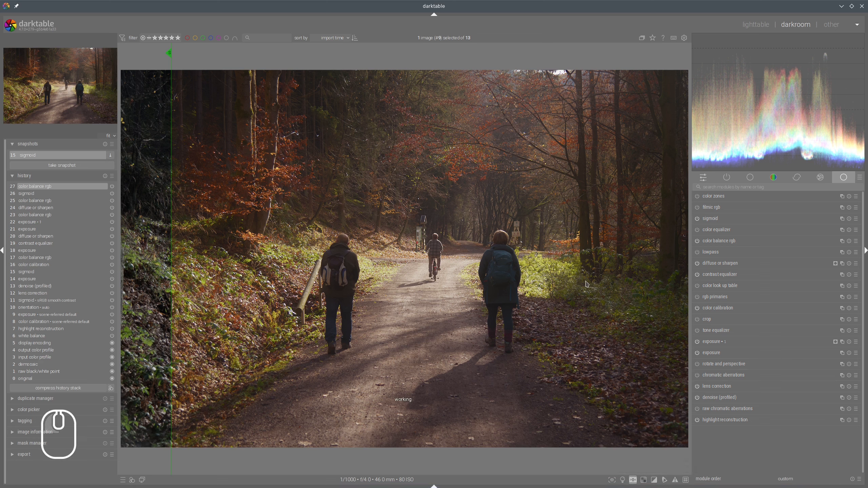
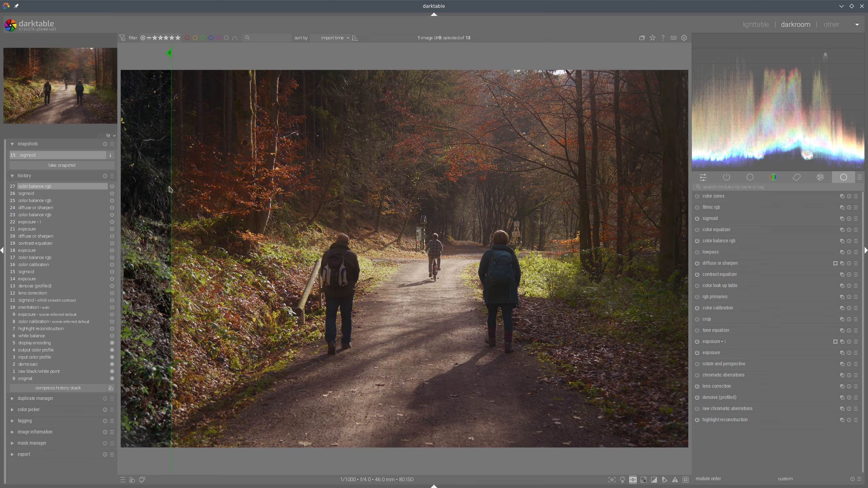
left_click_drag(173, 189, 137, 140)
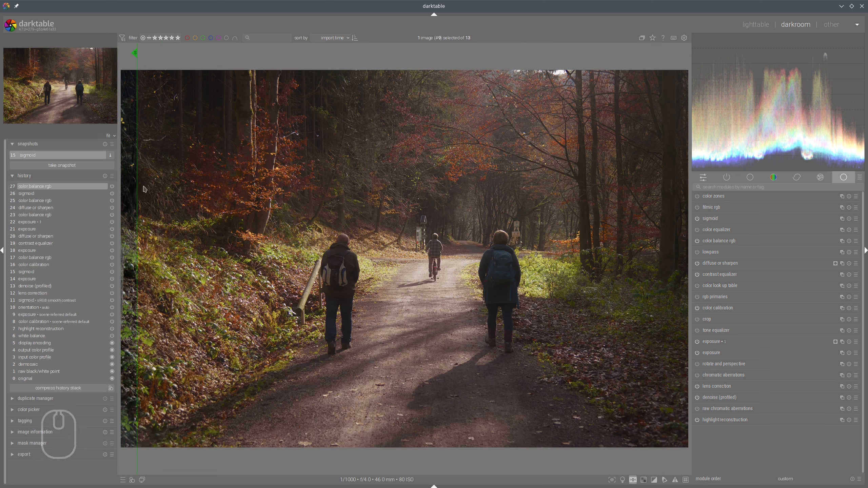
left_click_drag(142, 189, 143, 156)
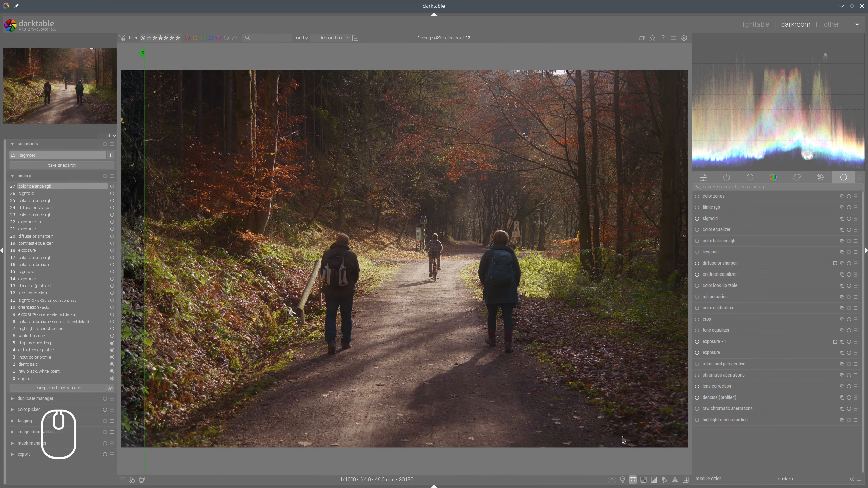
left_click(633, 480)
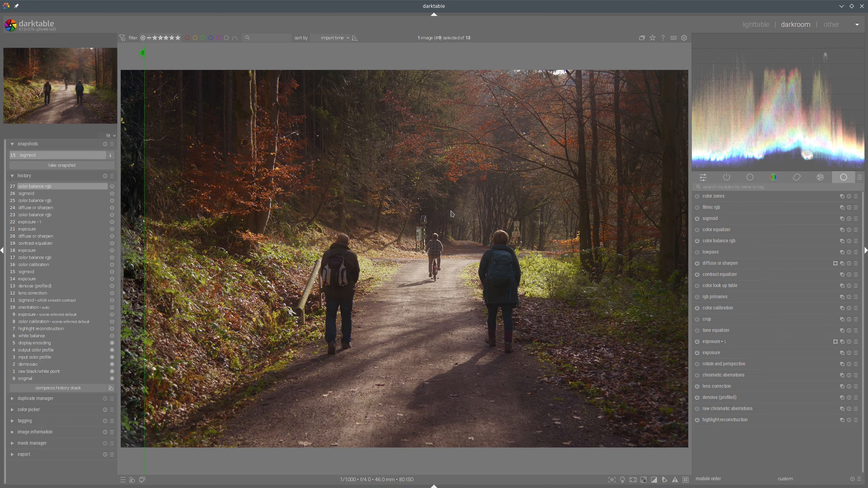
In color balance rgb, reduce perceptual saturation to about +31.8% for shadows and +17.9% for mid-tones.
left_click(711, 244)
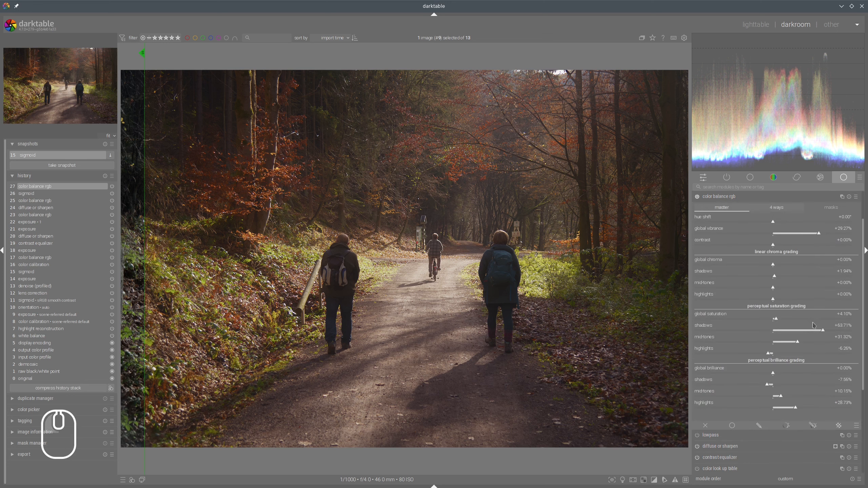
left_click_drag(815, 334, 802, 325)
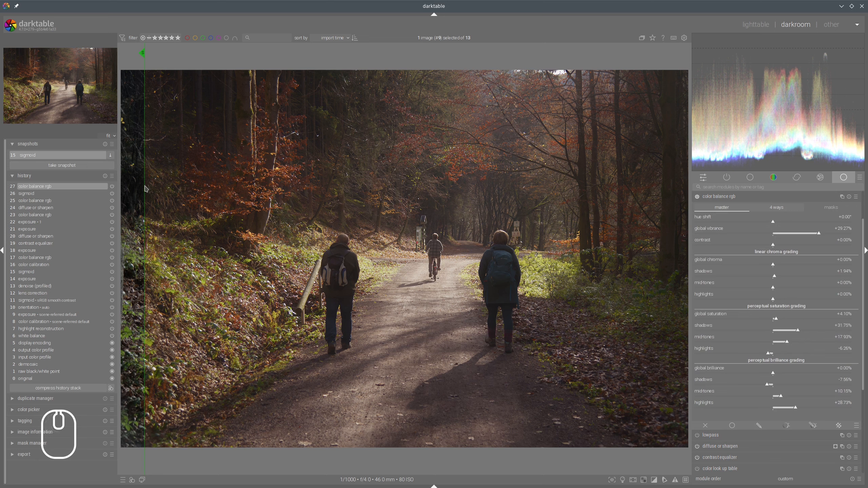
left_click_drag(144, 186, 126, 156)
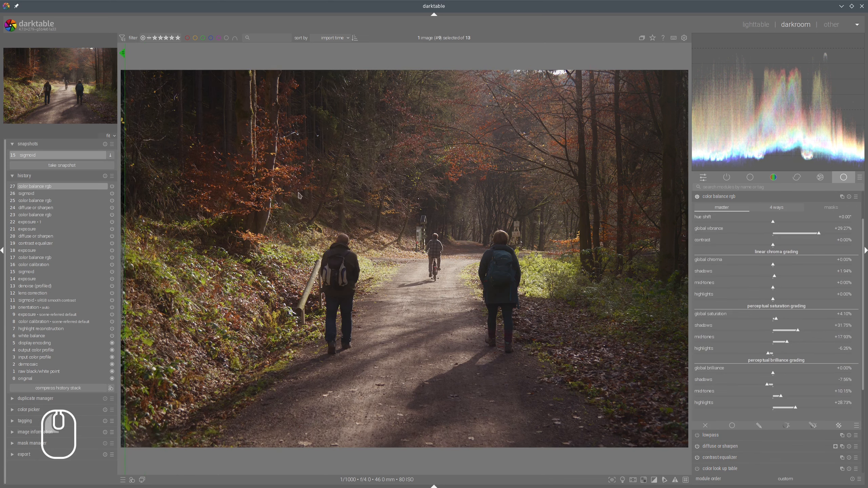
Examine the full photo in color assessment mode with high quality processing and compare it with the sigmoid snapshot.
left_click(622, 480)
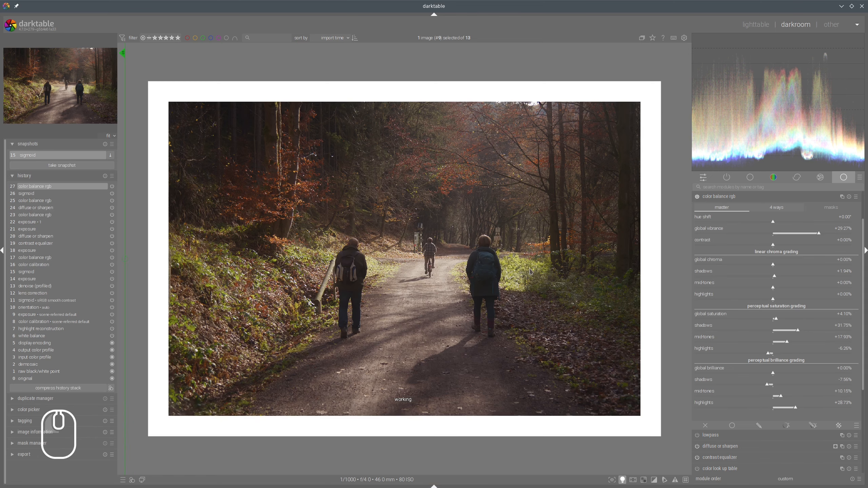
left_click_drag(125, 176, 144, 147)
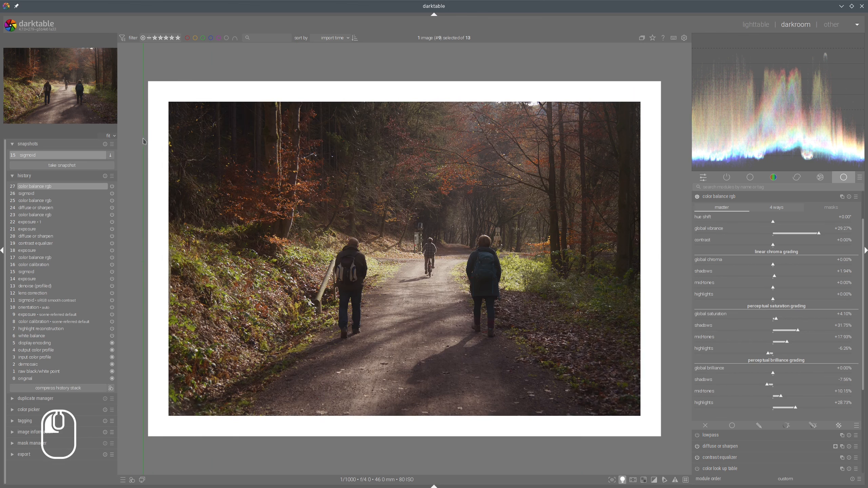
left_click(633, 480)
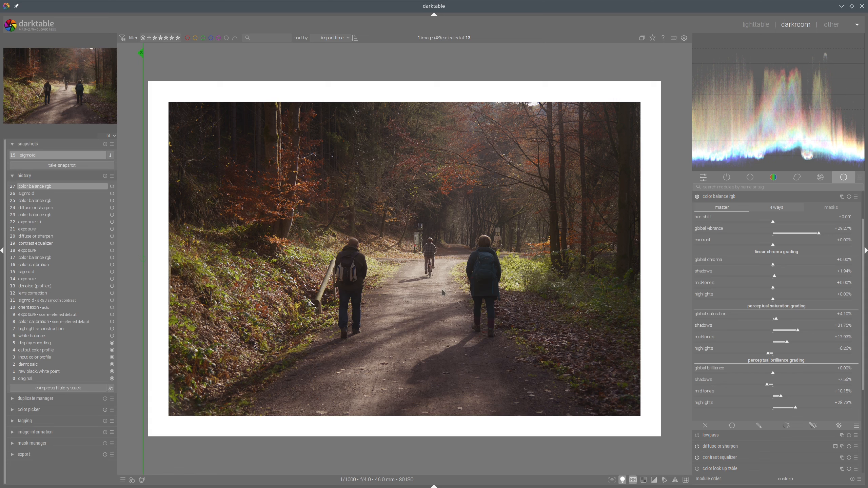
left_click_drag(193, 221, 174, 173)
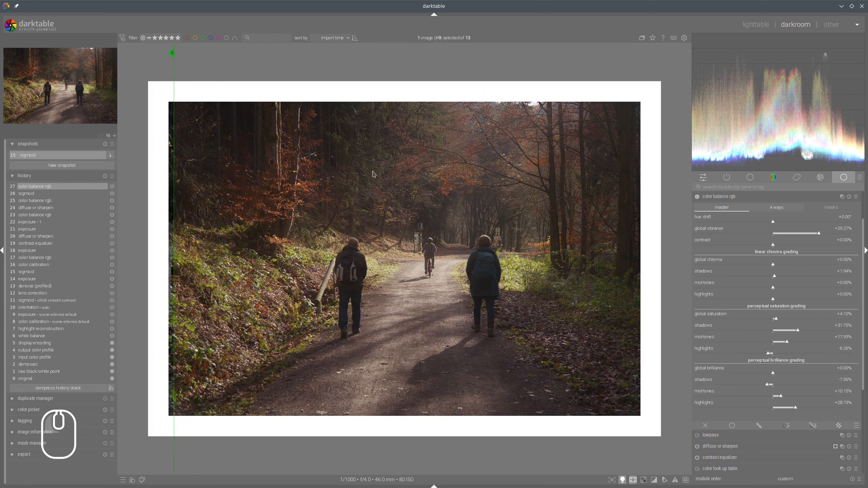
Turn off color assessment mode, make a last split comparison and clear the sigmoid snapshot.
left_click(627, 481)
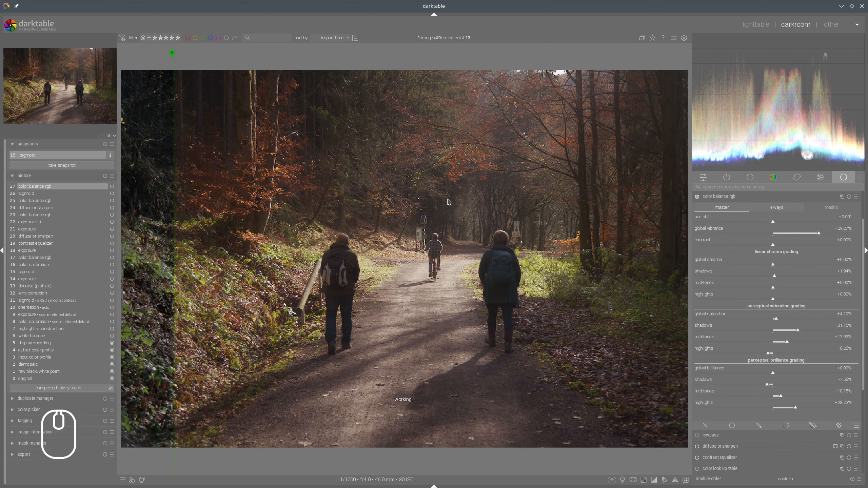
left_click_drag(177, 178, 168, 148)
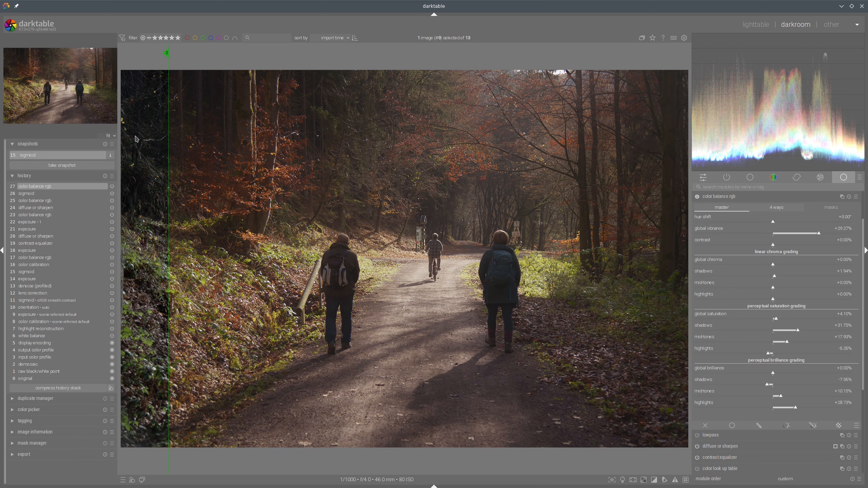
left_click(105, 144)
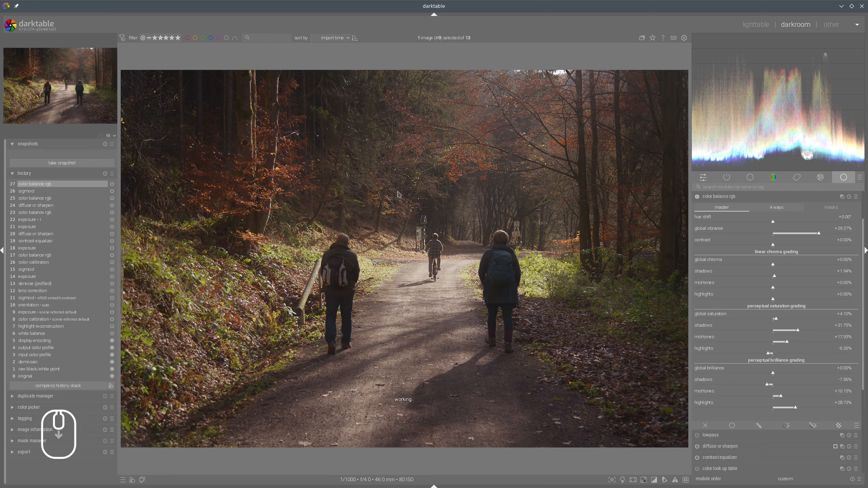